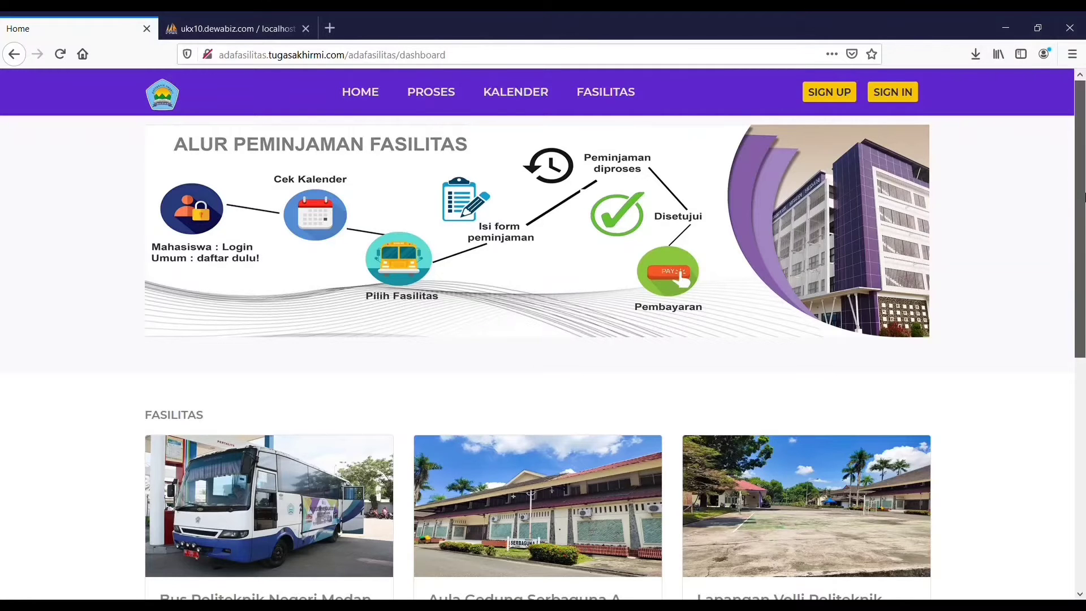
Step: Log in to Fasilitas Polmed with the member account's e-mail and password
{"action": "scroll", "coordinate": [1080, 338], "scroll_direction": "down", "scroll_amount": 5}
{"action": "left_click_drag", "start_coordinate": [1084, 338], "coordinate": [1085, 105]}
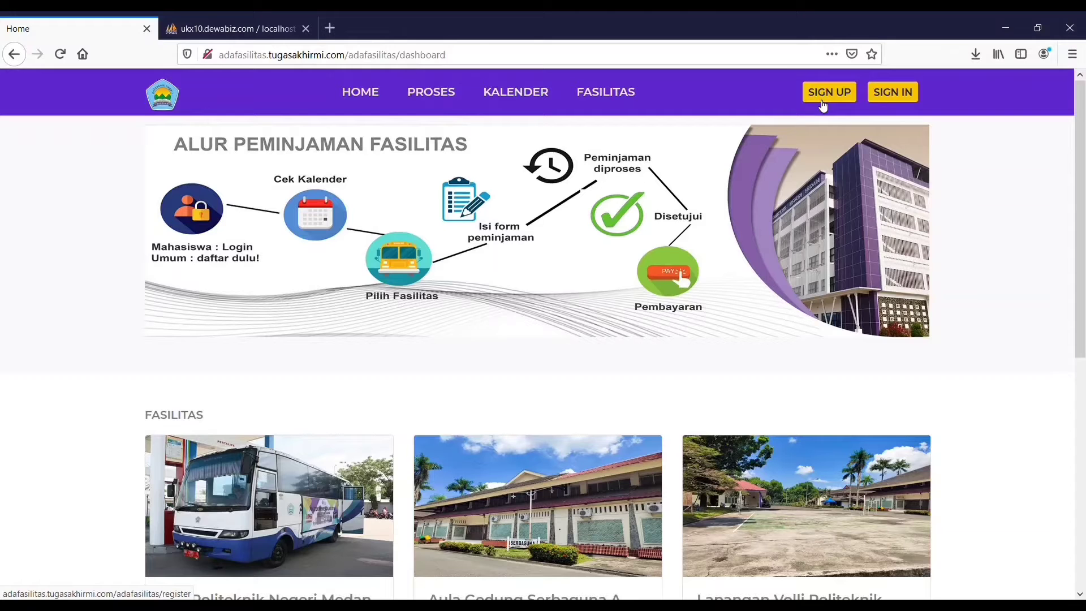
{"action": "left_click", "coordinate": [892, 93]}
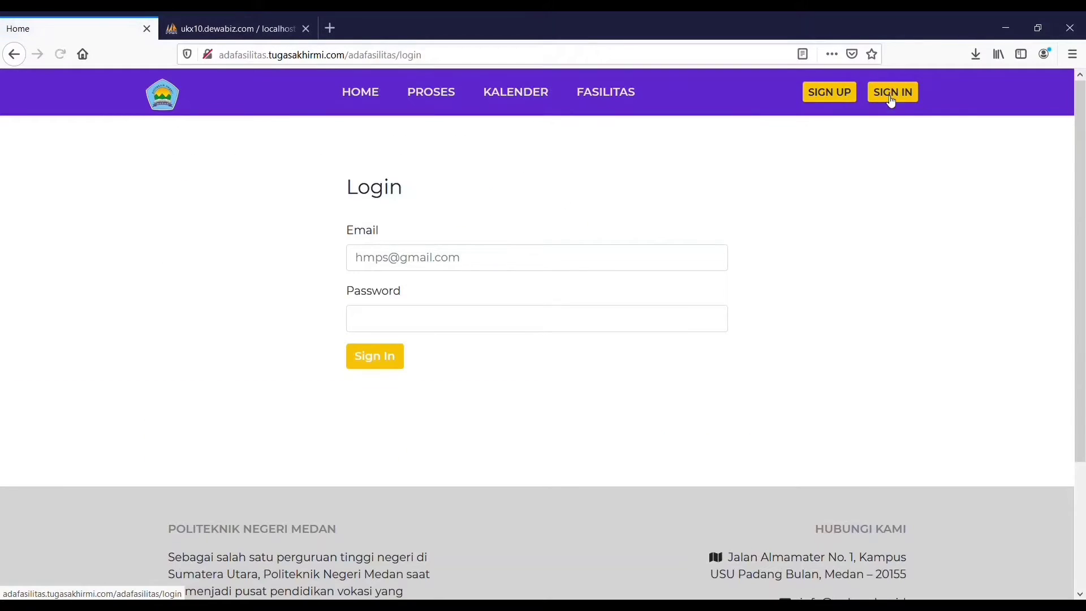
{"action": "left_click", "coordinate": [402, 261]}
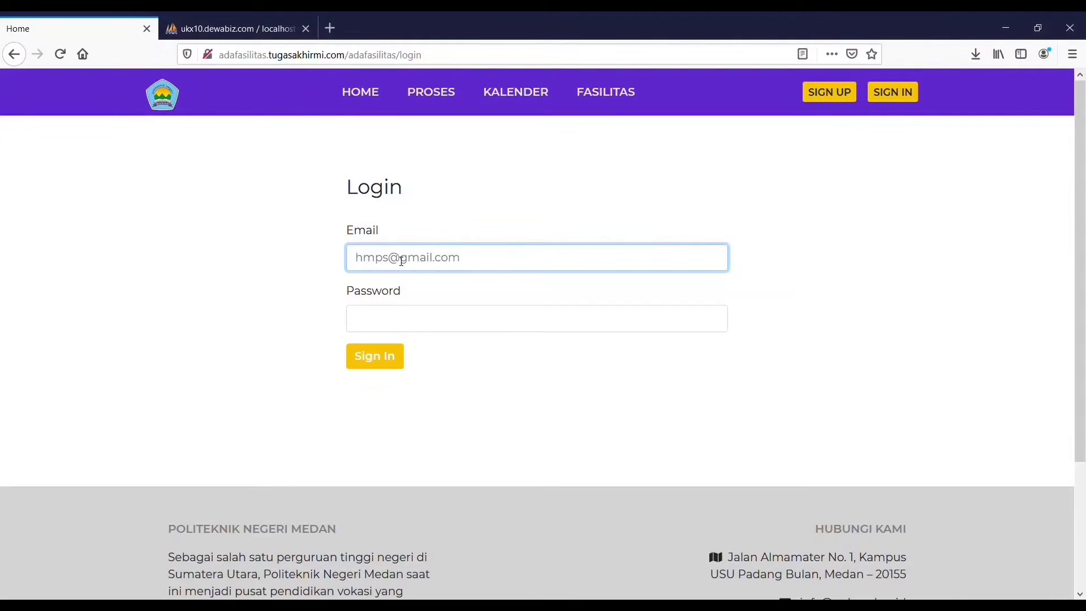
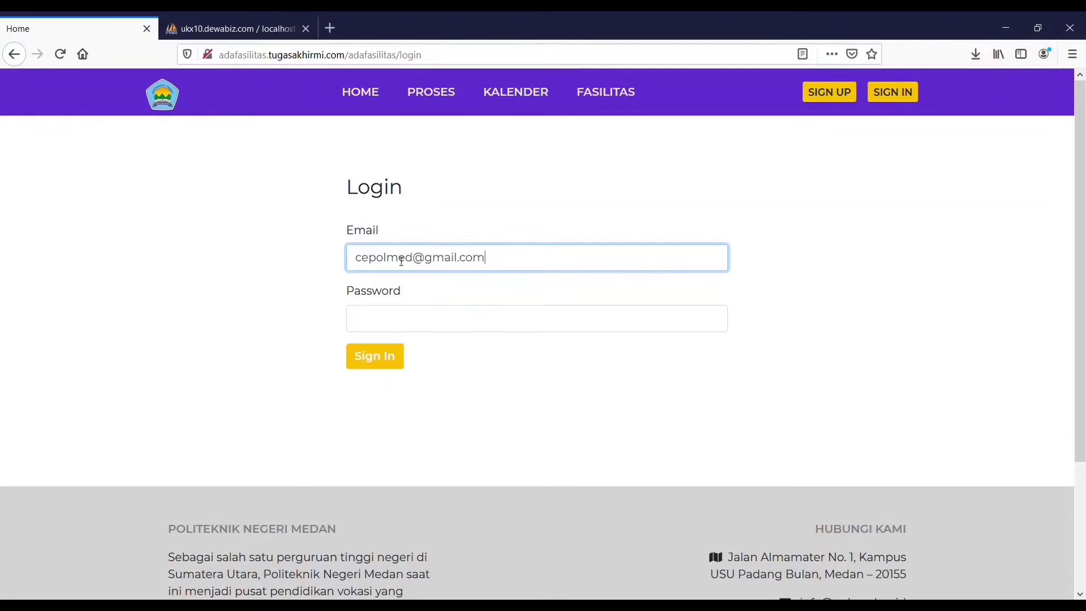
{"action": "key", "text": "Tab"}
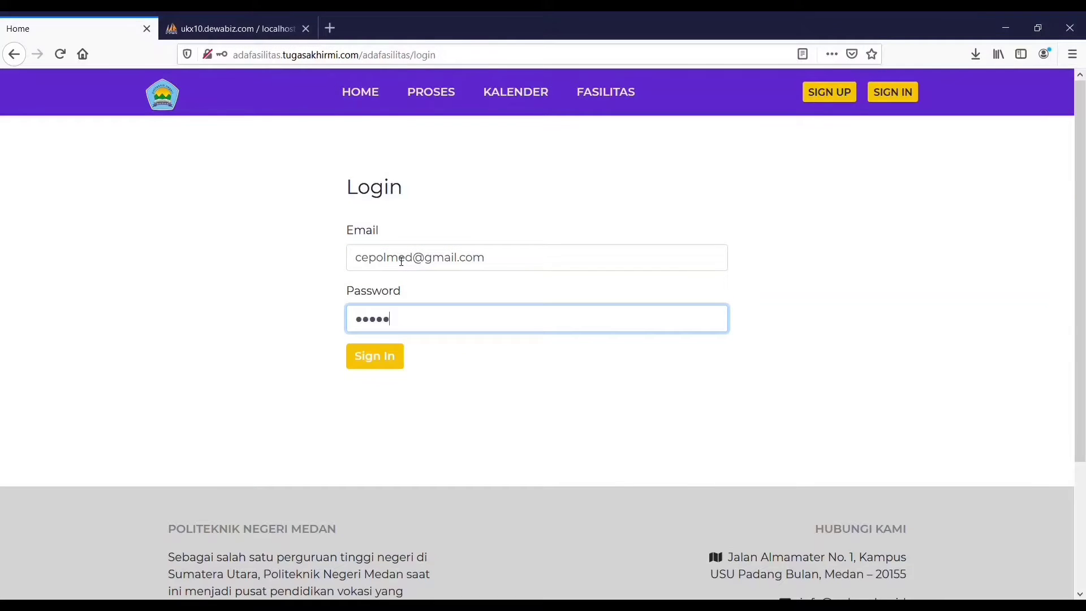
{"action": "key", "text": "Tab"}
{"action": "key", "text": "Return"}
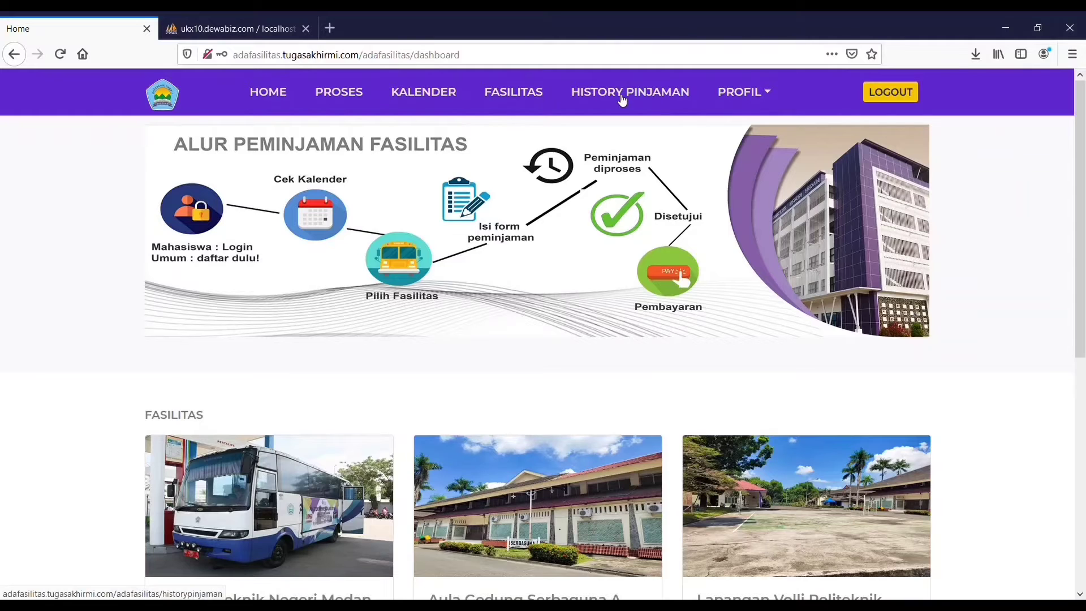
Step: View the PROFIL SAYA details, then the AKUN SAYA Ubah Password form, then the calendar
{"action": "left_click", "coordinate": [757, 98]}
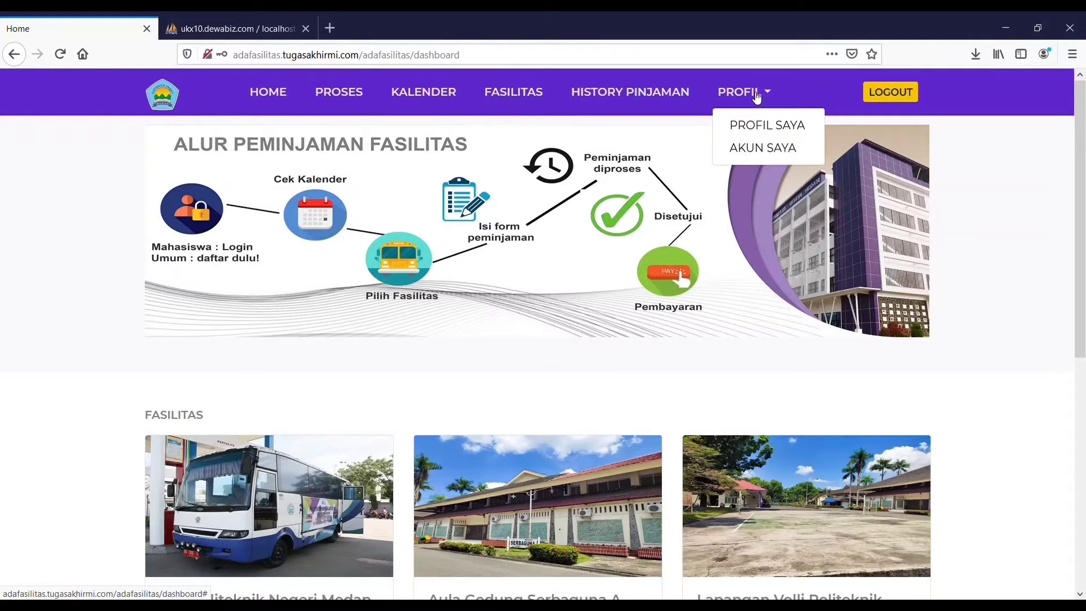
{"action": "left_click", "coordinate": [775, 123]}
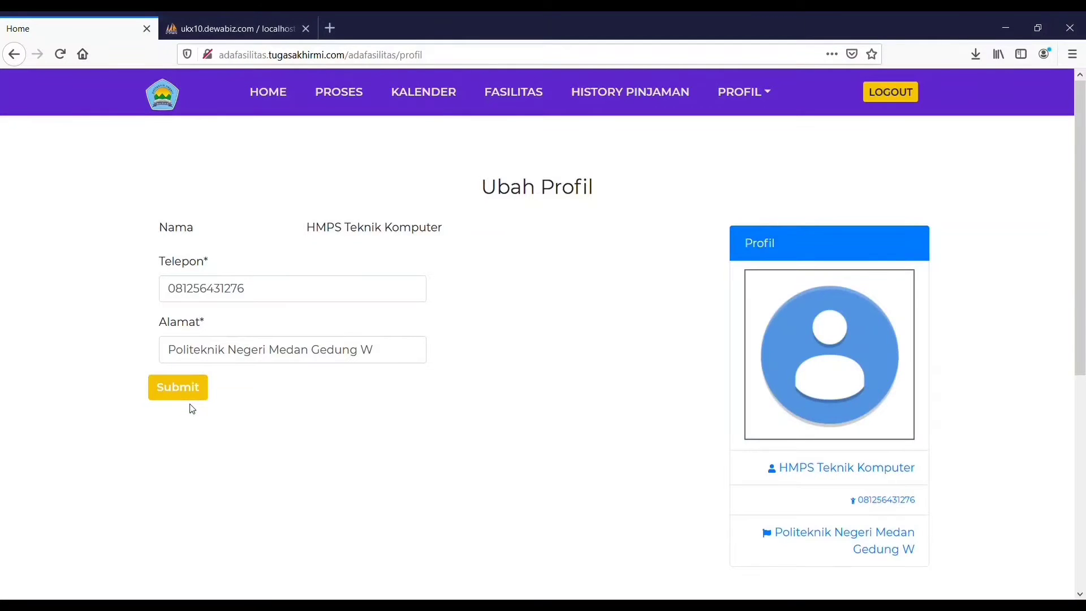
{"action": "left_click", "coordinate": [747, 92]}
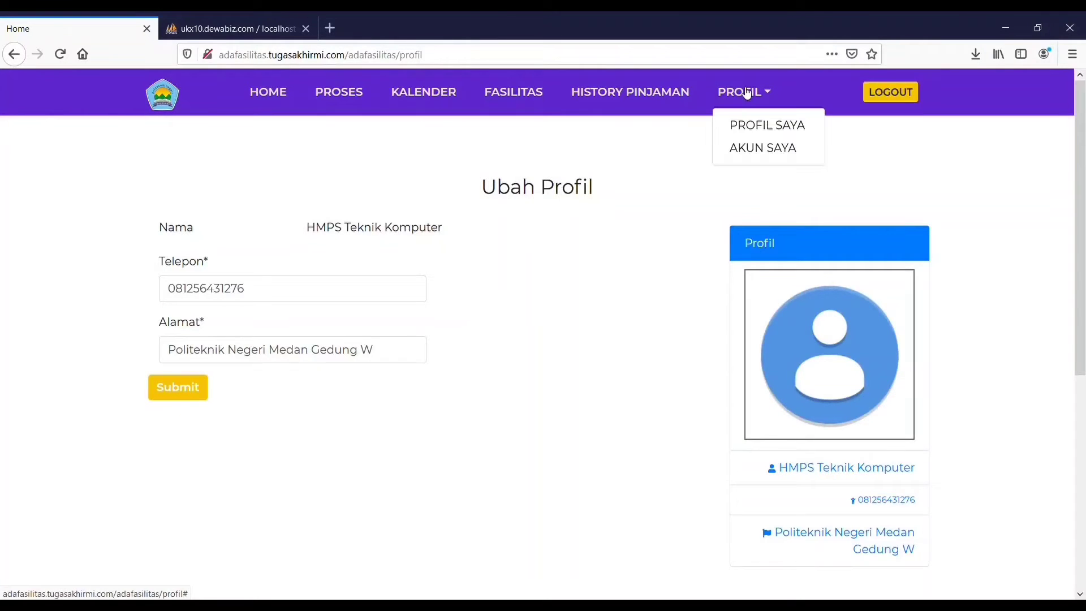
{"action": "left_click", "coordinate": [753, 154]}
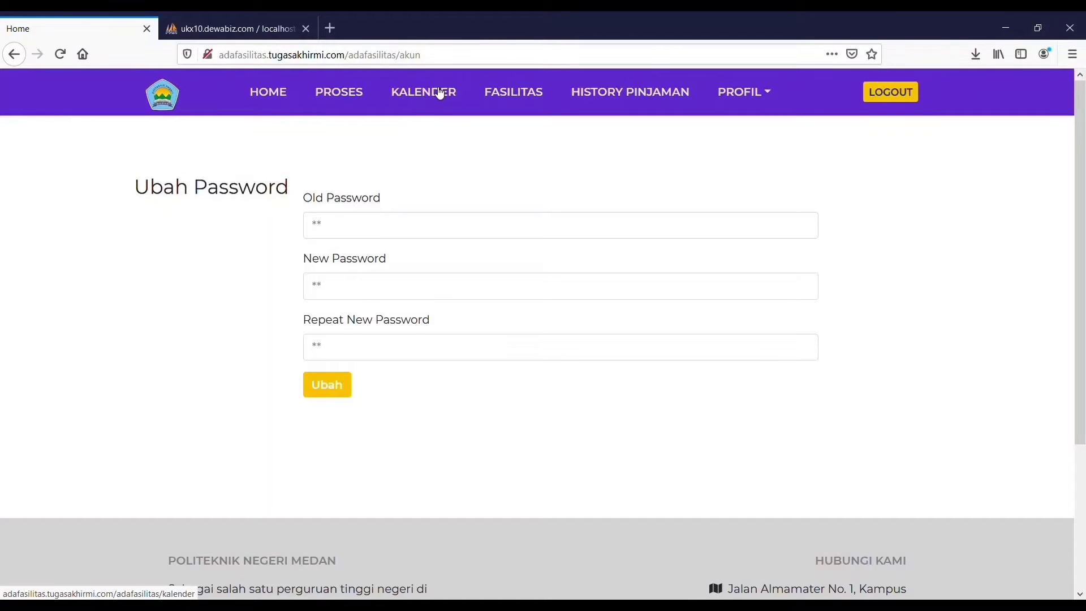
{"action": "left_click", "coordinate": [440, 93]}
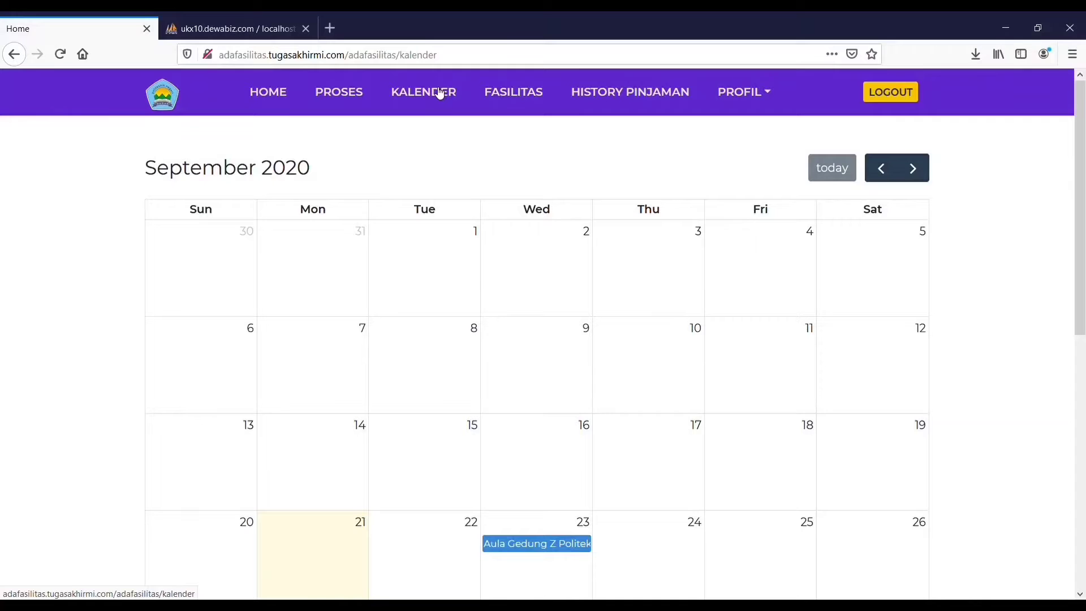
Step: Check the details of the 23 September hall booking, then go to the facility list
{"action": "left_click_drag", "start_coordinate": [1085, 165], "coordinate": [1083, 242]}
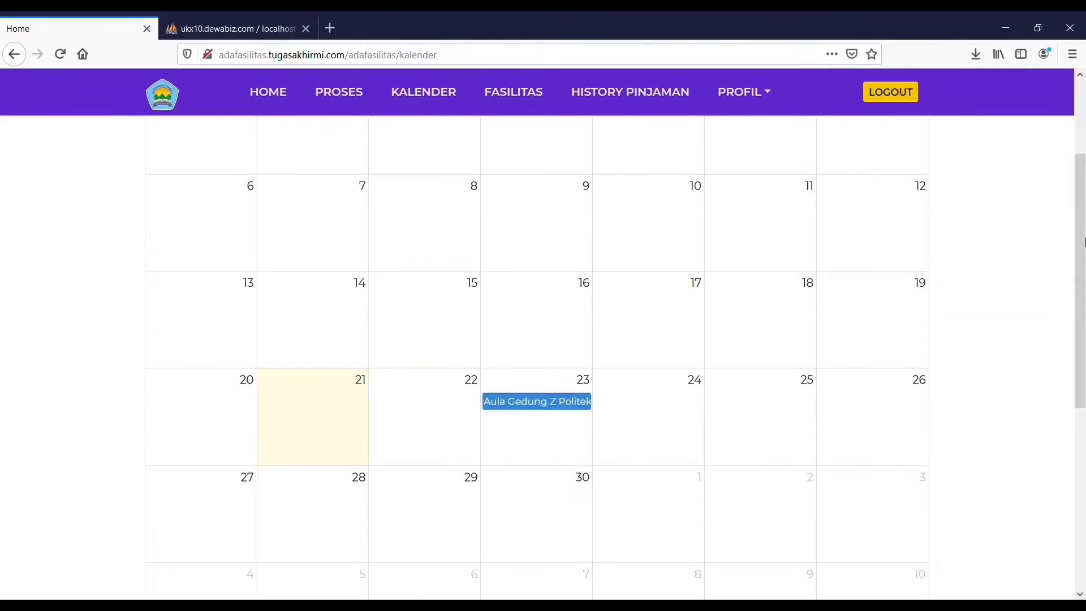
{"action": "left_click", "coordinate": [508, 406]}
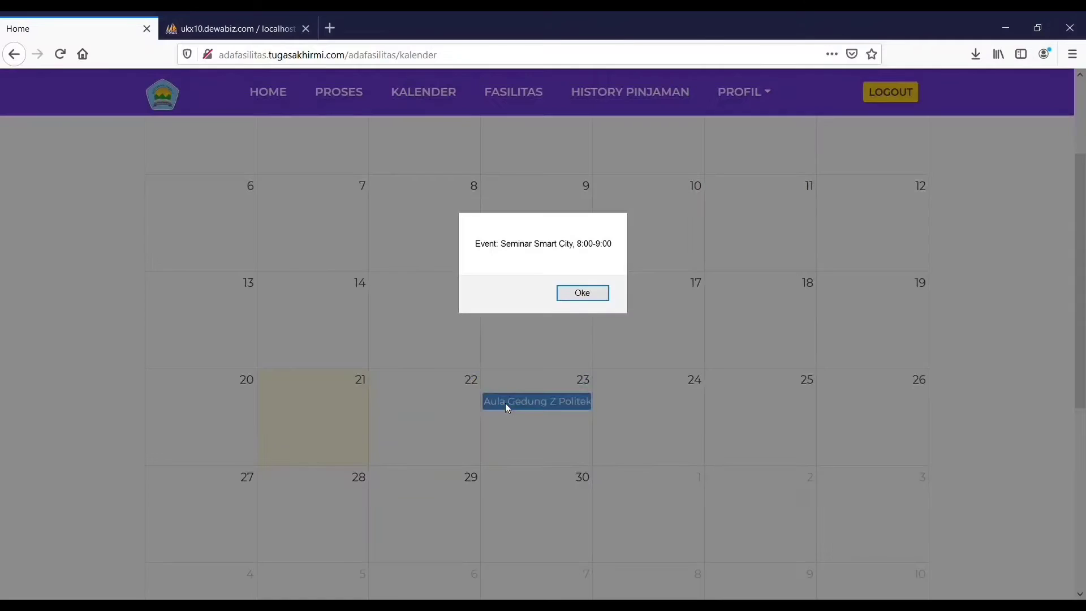
{"action": "left_click", "coordinate": [593, 301]}
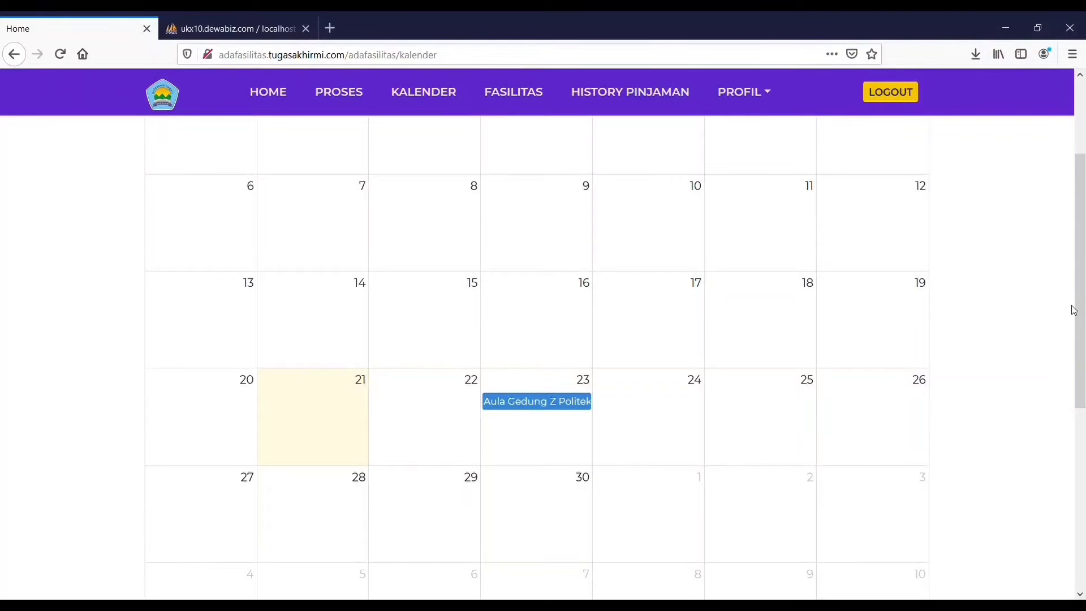
{"action": "left_click_drag", "start_coordinate": [1074, 310], "coordinate": [1071, 281]}
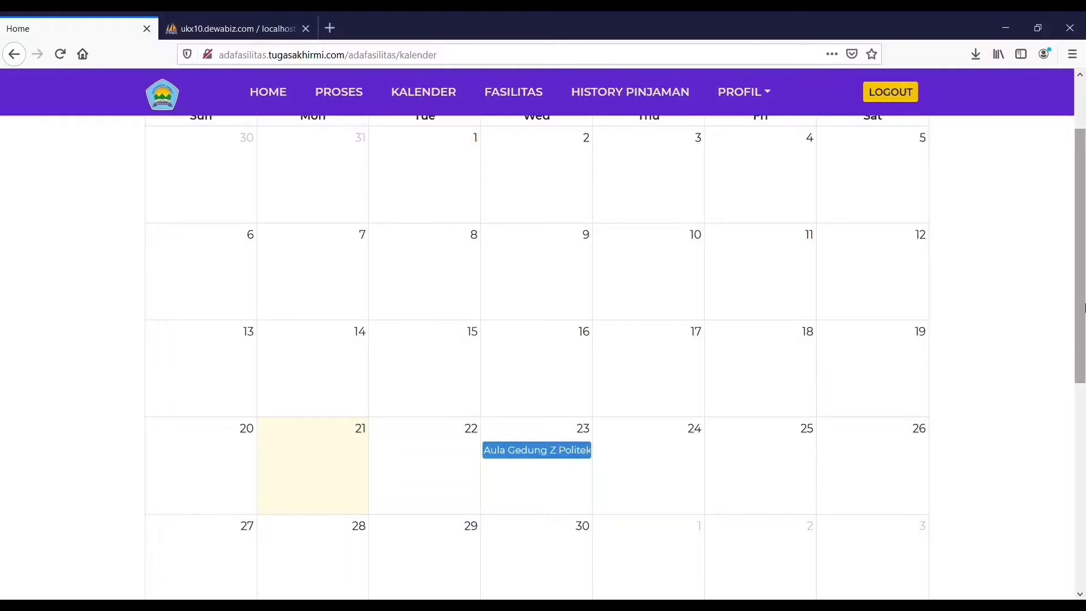
{"action": "scroll", "coordinate": [1081, 324], "scroll_direction": "down", "scroll_amount": 1}
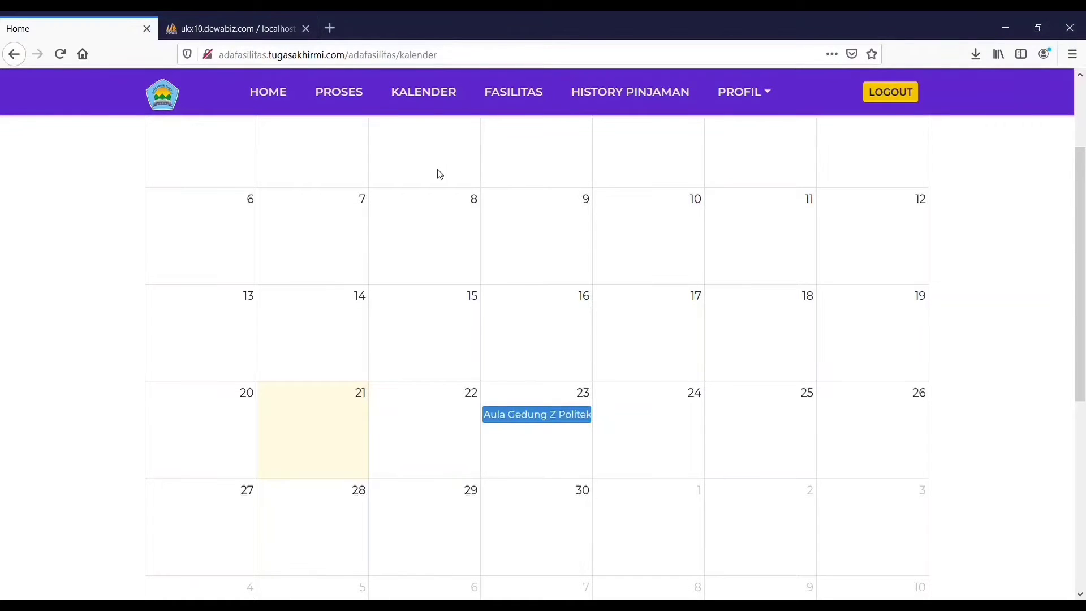
{"action": "left_click", "coordinate": [523, 96]}
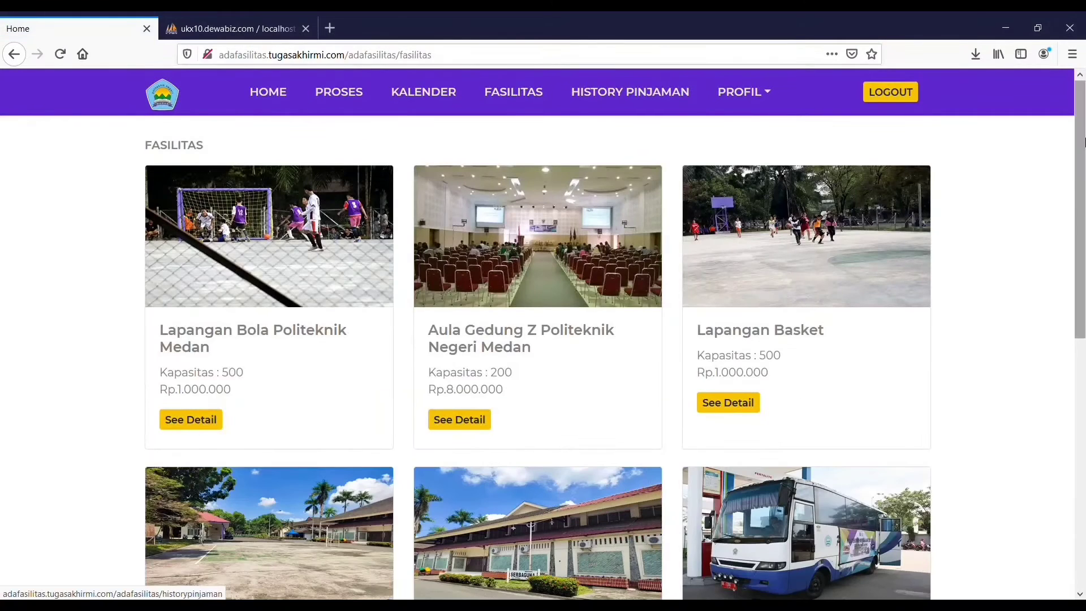
Step: Open Aula Gedung Serbaguna A's details (capacity 300) and start a loan request for it
{"action": "left_click_drag", "start_coordinate": [1083, 164], "coordinate": [1083, 256]}
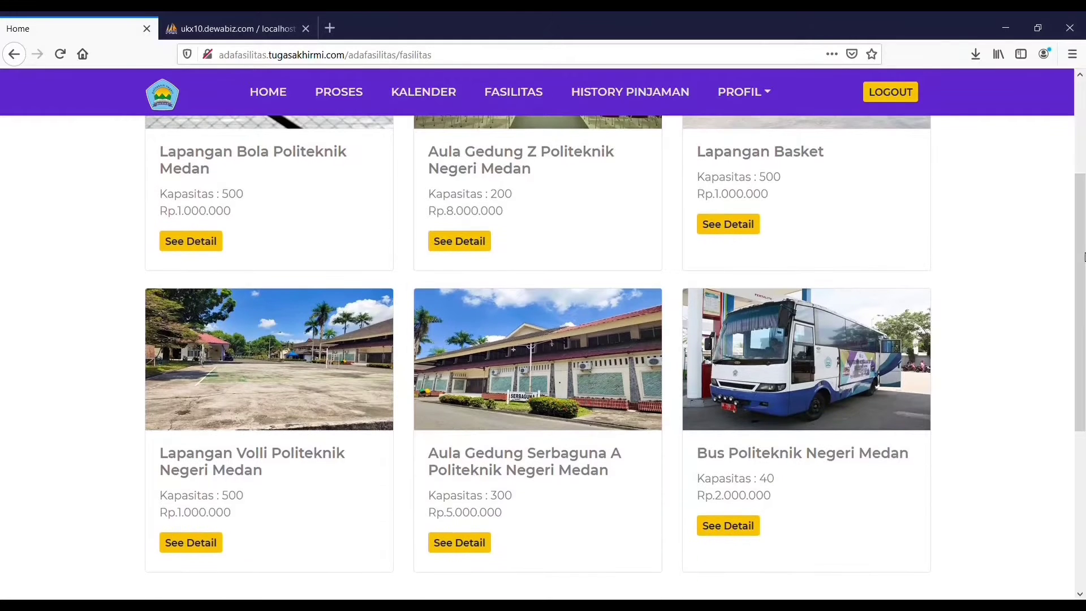
{"action": "left_click", "coordinate": [460, 543]}
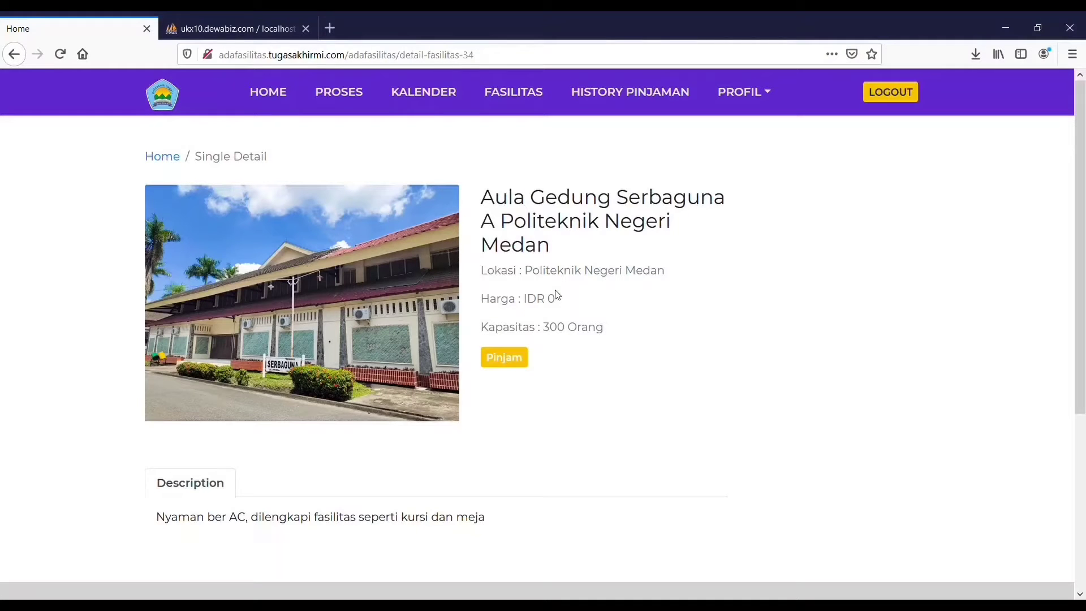
{"action": "left_click", "coordinate": [507, 357]}
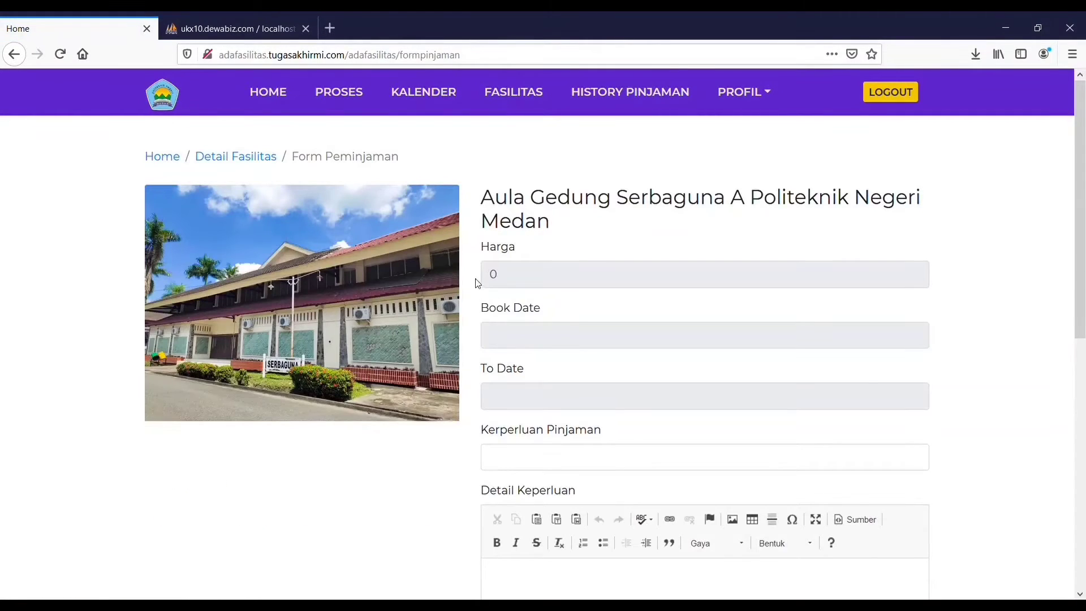
Step: Set the booking period from 25 September 2020 08:00 AM to 27 September 2020
{"action": "left_click", "coordinate": [505, 342]}
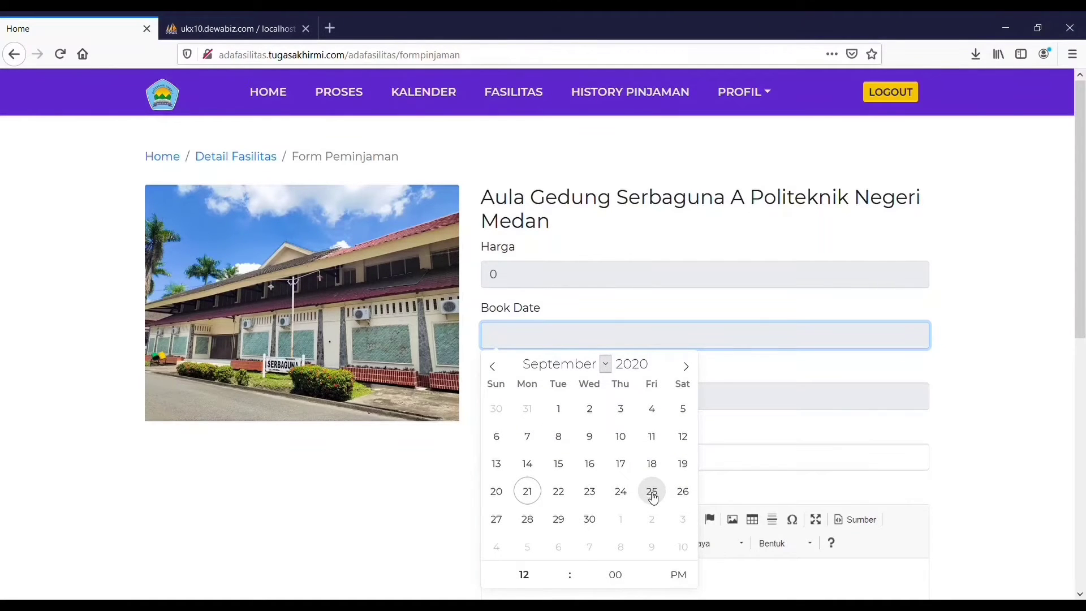
{"action": "left_click", "coordinate": [653, 497]}
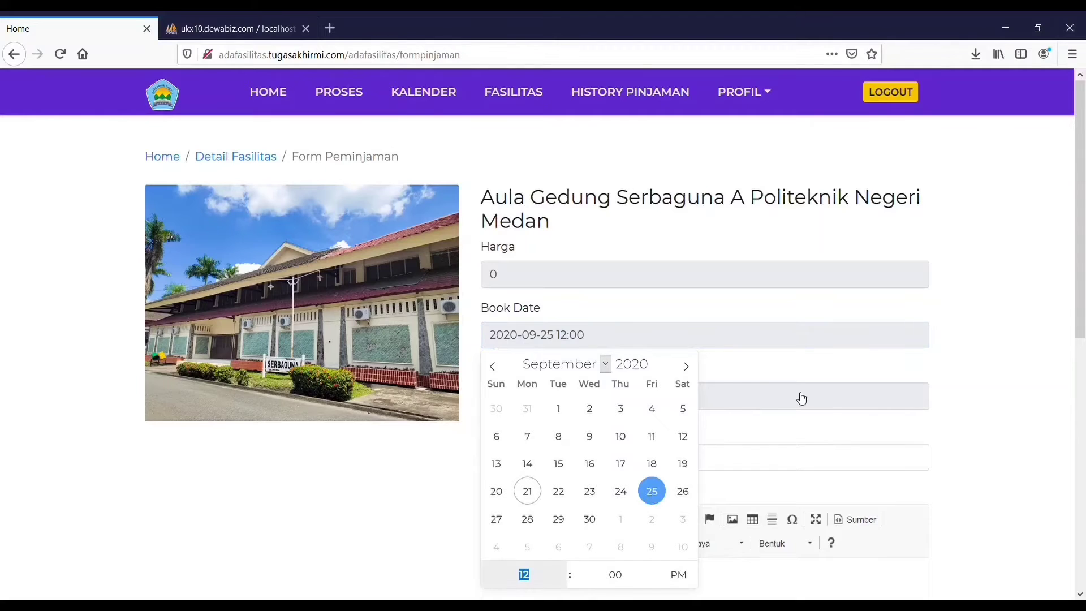
{"action": "left_click", "coordinate": [731, 404]}
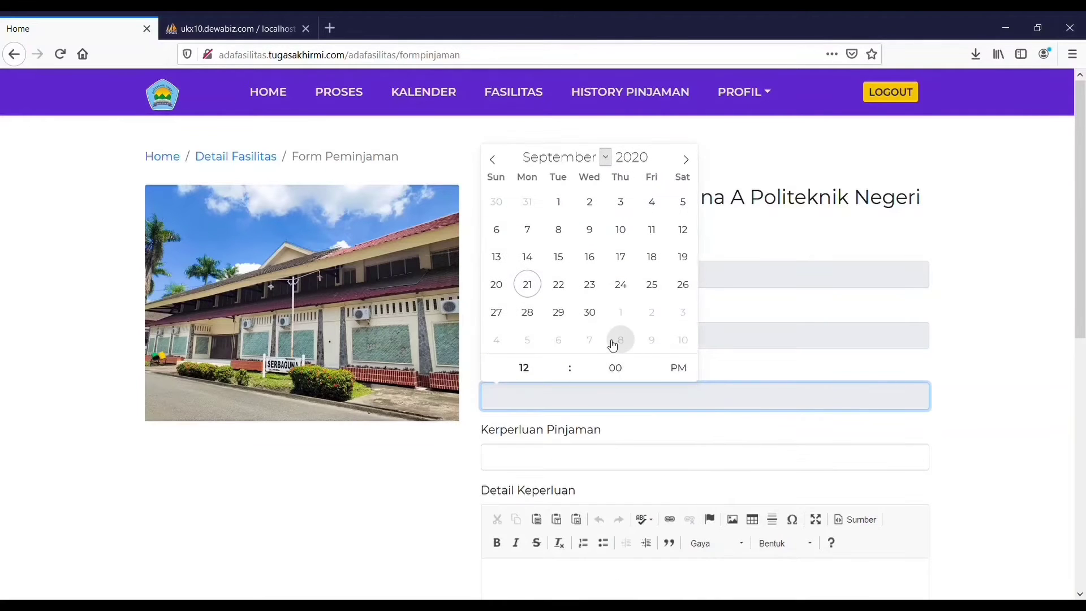
{"action": "left_click", "coordinate": [497, 312]}
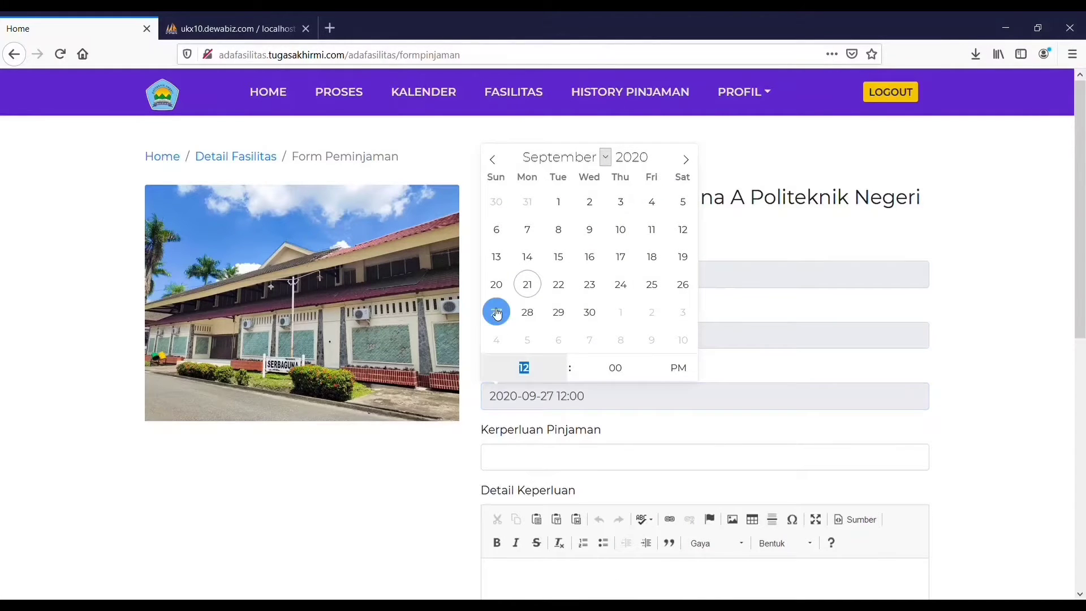
{"action": "left_click", "coordinate": [585, 466]}
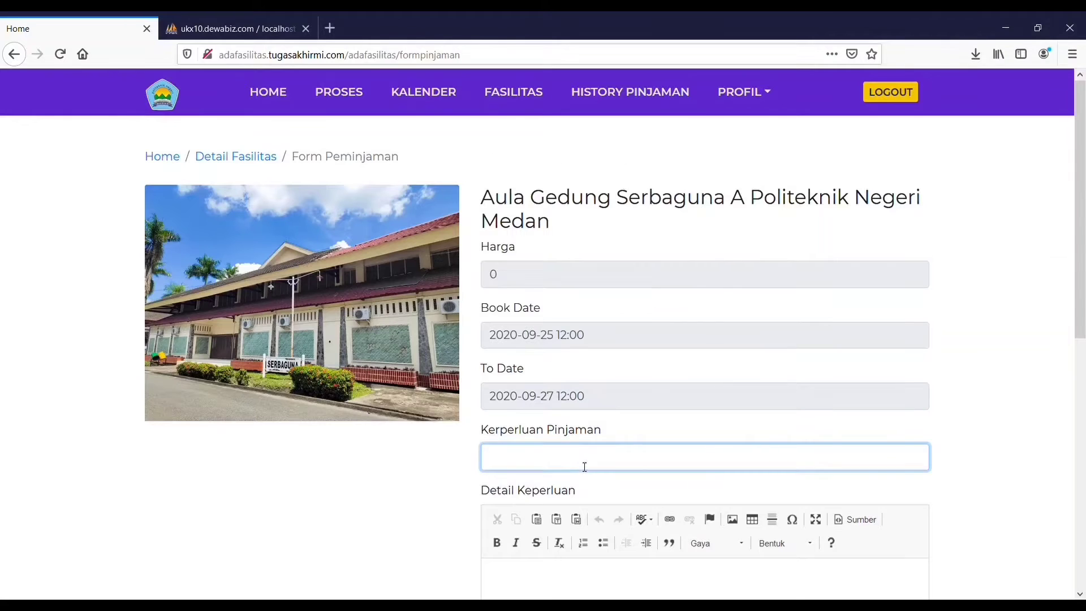
{"action": "left_click", "coordinate": [564, 344]}
{"action": "left_click", "coordinate": [526, 575]}
{"action": "type", "text": "8"}
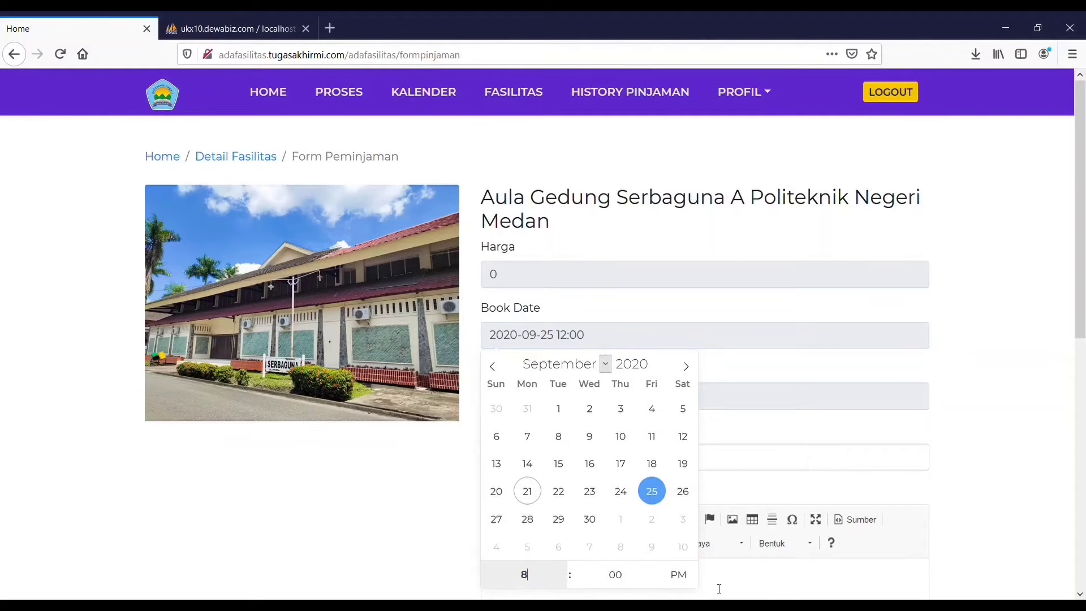
{"action": "left_click", "coordinate": [685, 578]}
{"action": "left_click", "coordinate": [1018, 412]}
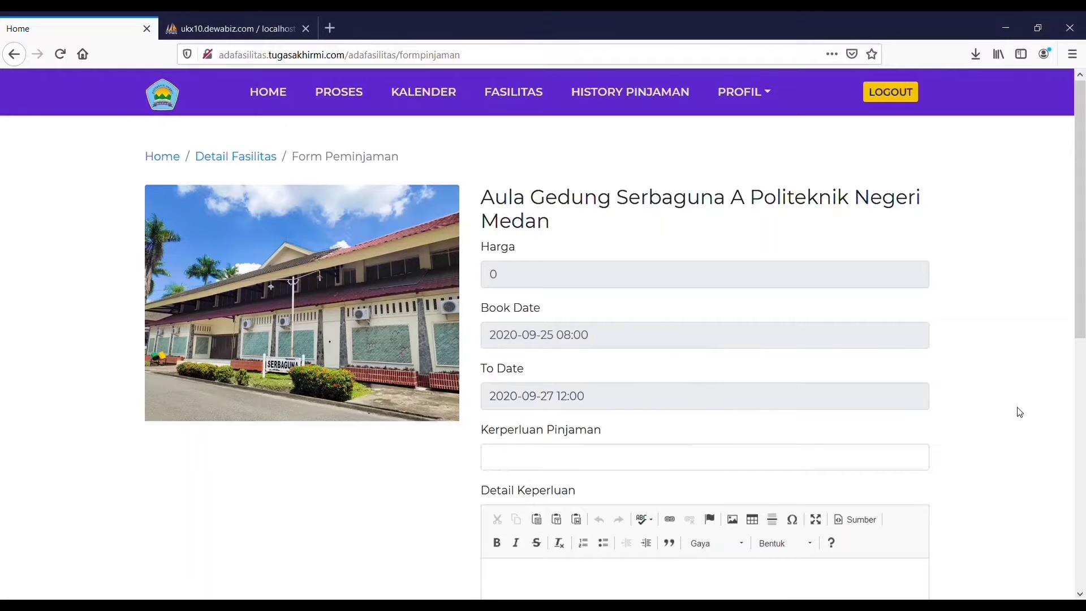
Step: Enter purpose 'Workshop' with details 'Mic, Proyektor 2' and submit the loan request
{"action": "scroll", "coordinate": [1016, 412], "scroll_direction": "down", "scroll_amount": 2}
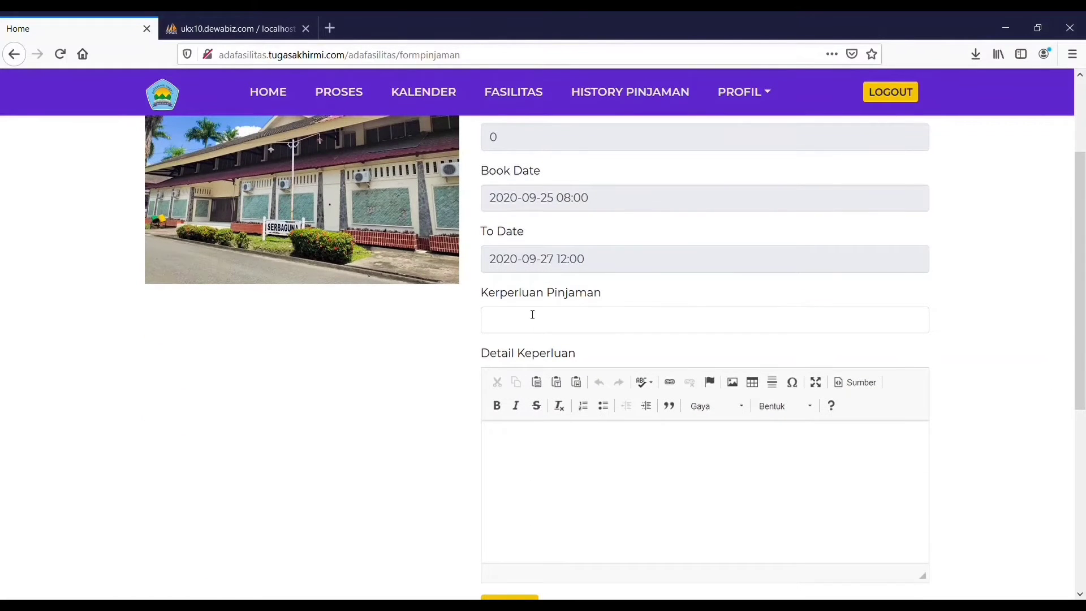
{"action": "left_click", "coordinate": [532, 329]}
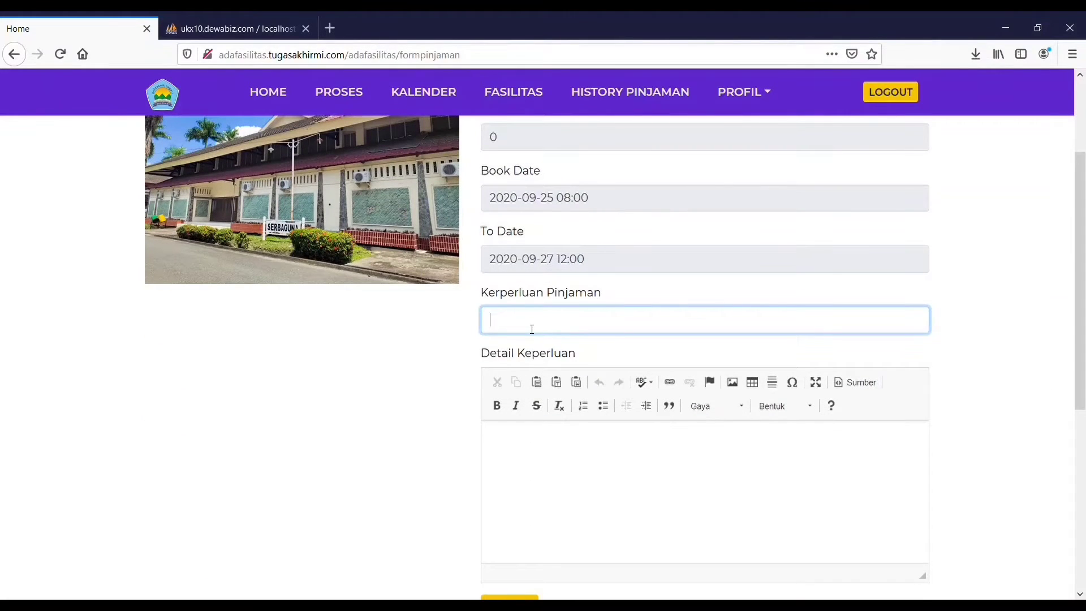
{"action": "type", "text": "Workshop"}
{"action": "key", "text": "Tab"}
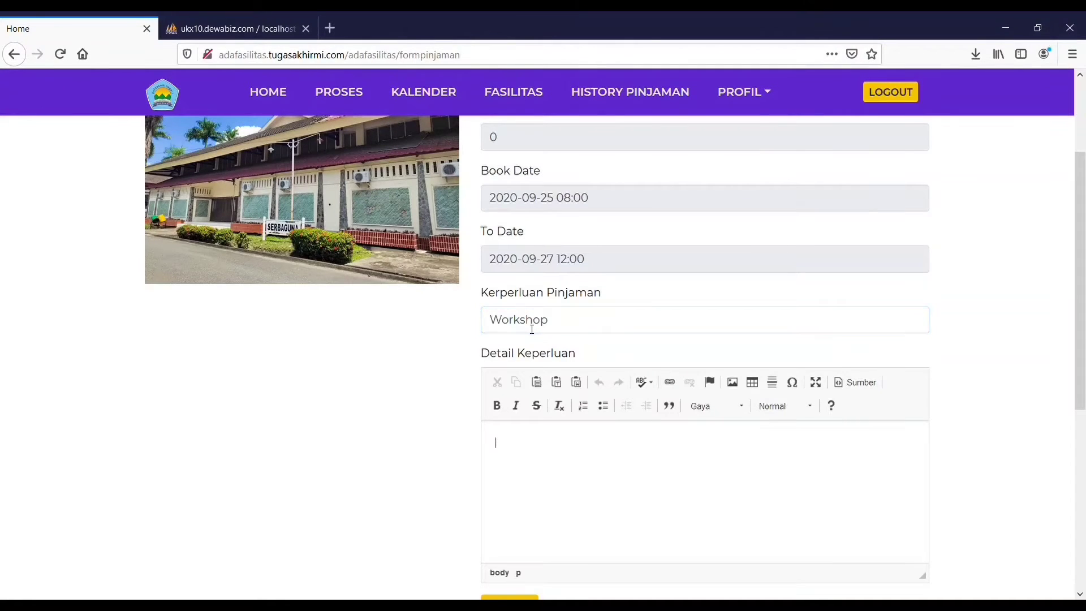
{"action": "type", "text": "Mic, Proyektor 2"}
{"action": "scroll", "coordinate": [1083, 249], "scroll_direction": "down", "scroll_amount": 3}
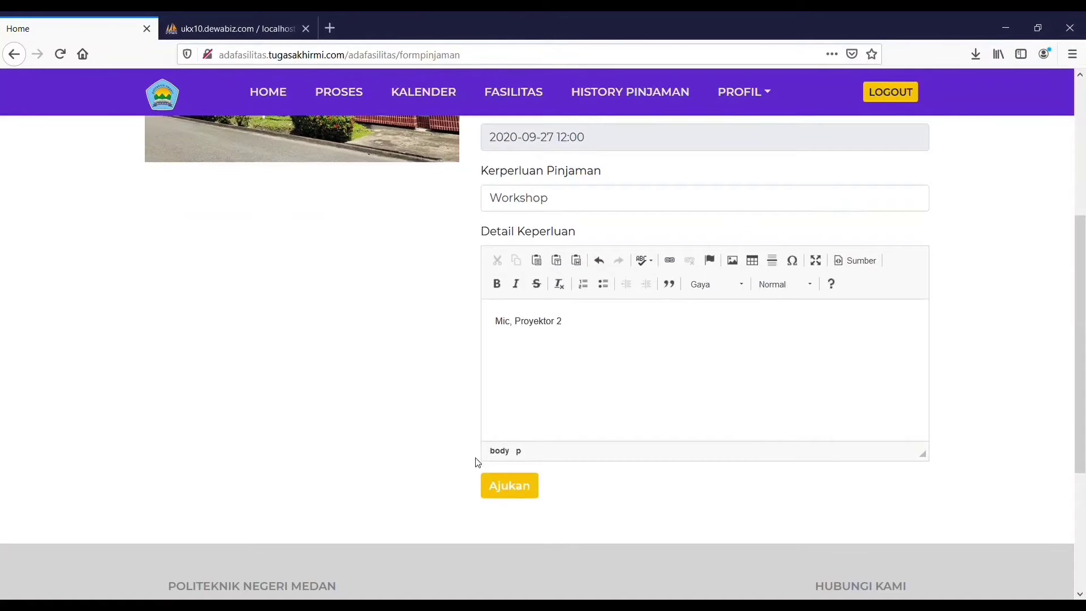
{"action": "left_click", "coordinate": [507, 497]}
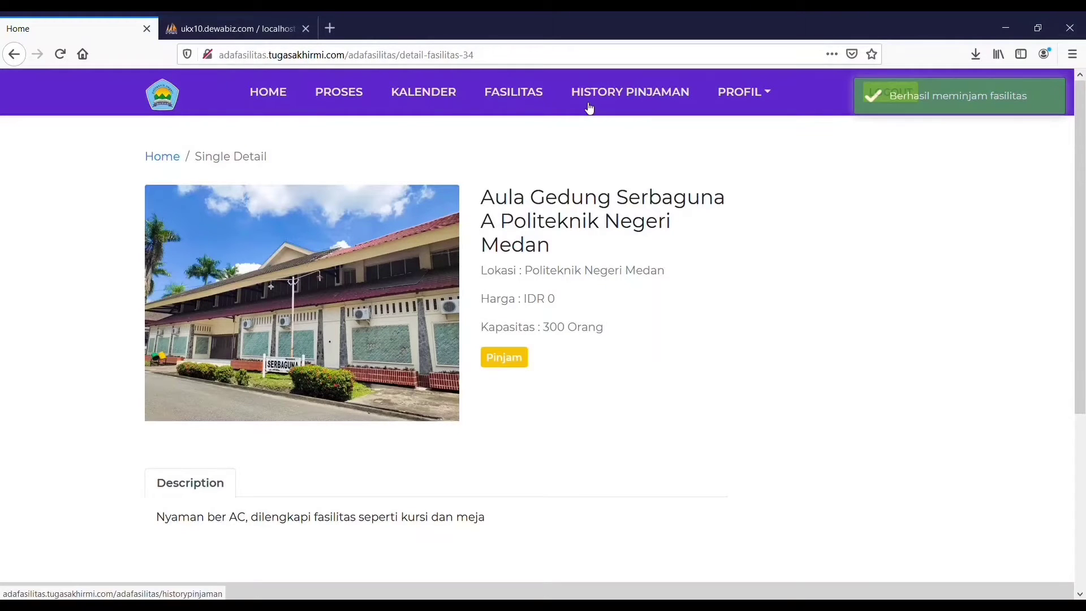
Step: Confirm the hall loan shows 'Surat di Bagian Umum' in the loan history, then log out
{"action": "left_click", "coordinate": [648, 106]}
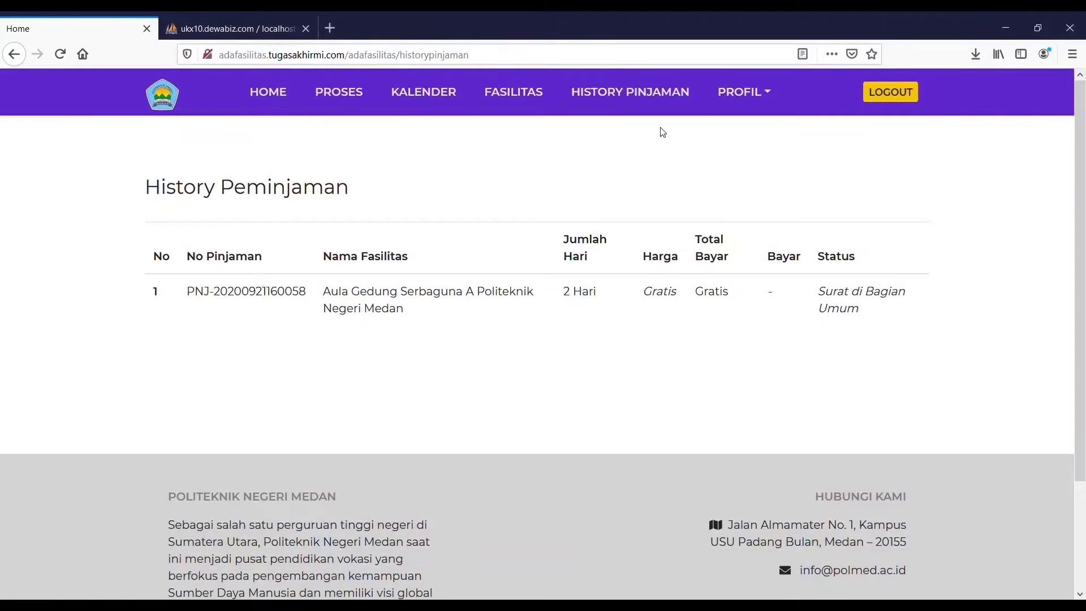
{"action": "left_click", "coordinate": [875, 97]}
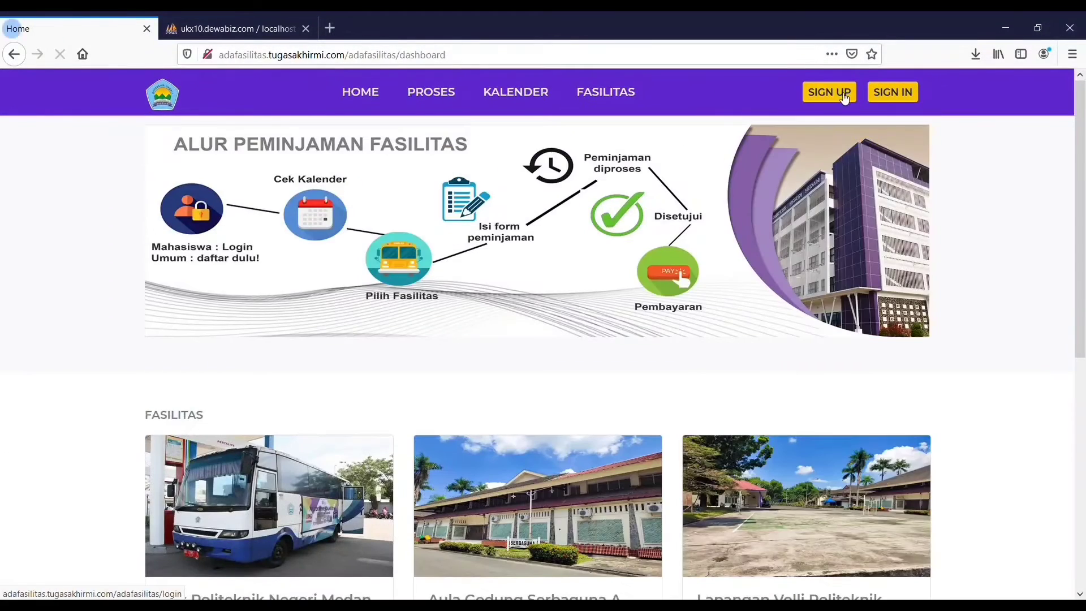
Step: Sign in as the administrator using the saved admin credentials
{"action": "left_click", "coordinate": [890, 99]}
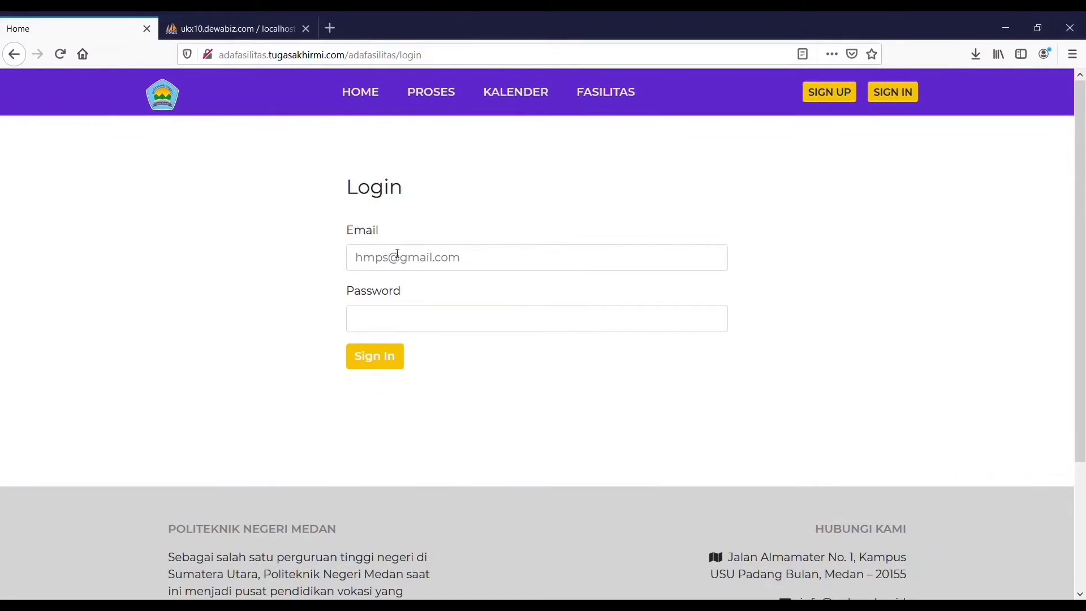
{"action": "left_click", "coordinate": [405, 259]}
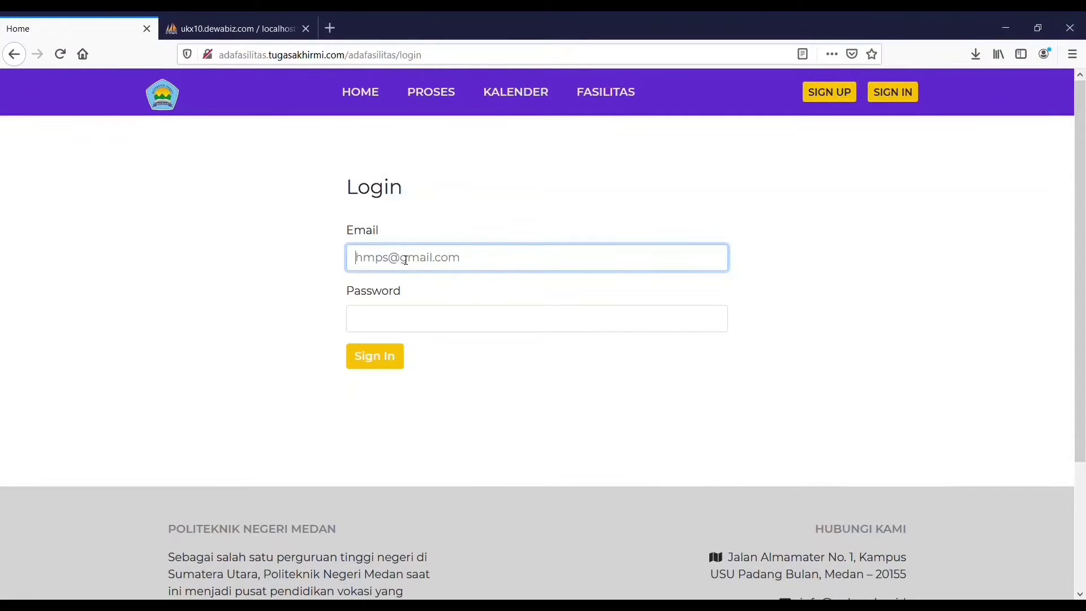
{"action": "key", "text": "ctrl+v"}
{"action": "key", "text": "Tab"}
{"action": "key", "text": "Tab"}
{"action": "key", "text": "Return"}
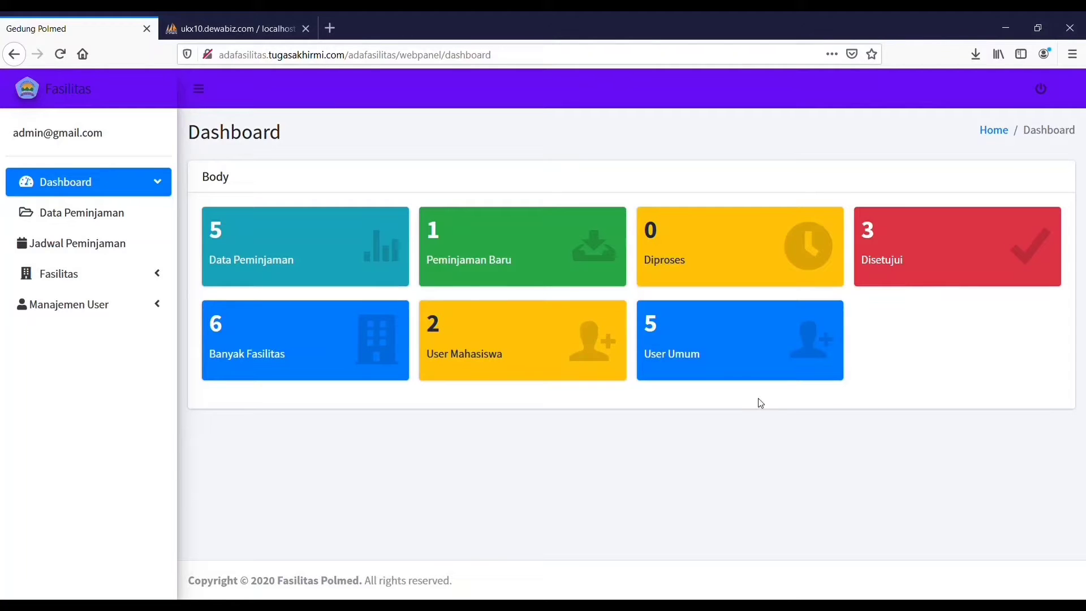
Step: Open the Data Peminjaman table of five loans, led by the HMPS Teknik Komputer request
{"action": "left_click", "coordinate": [94, 218]}
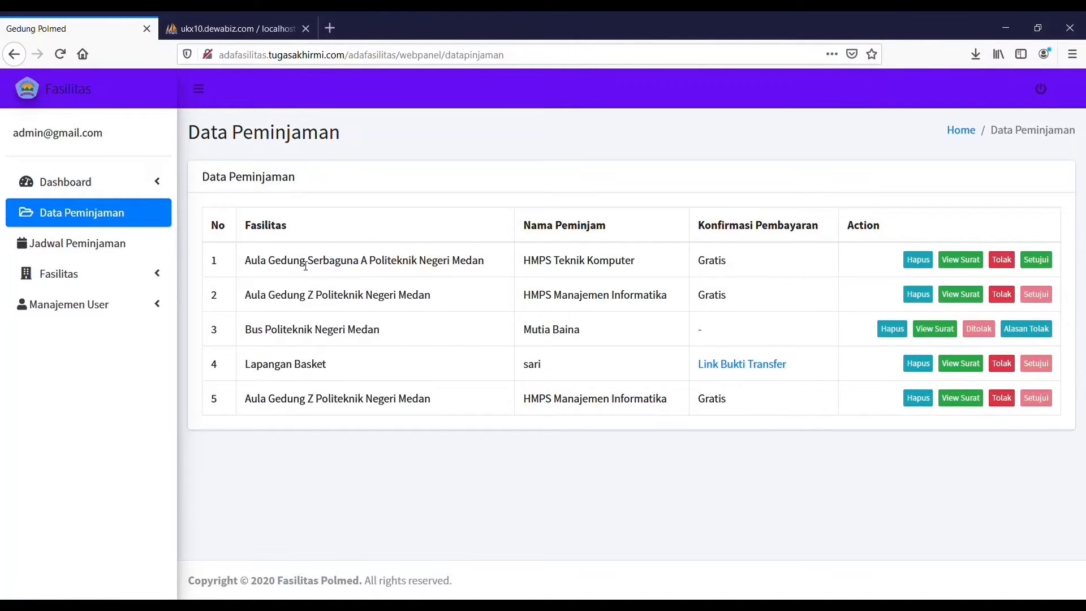
{"action": "left_click_drag", "start_coordinate": [306, 265], "coordinate": [484, 274]}
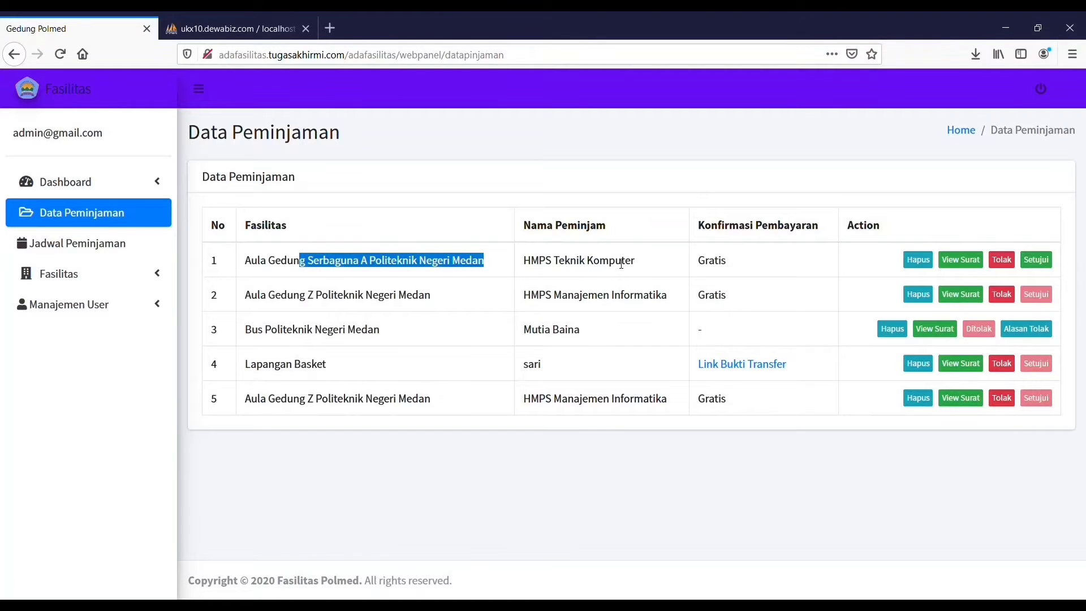
{"action": "left_click", "coordinate": [652, 270]}
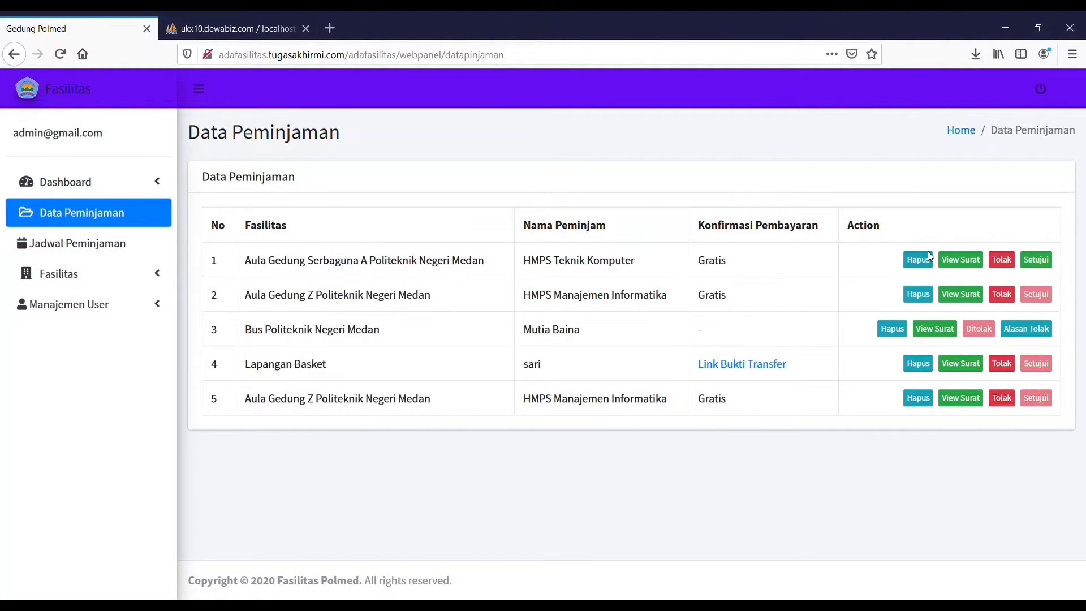
{"action": "left_click", "coordinate": [961, 261]}
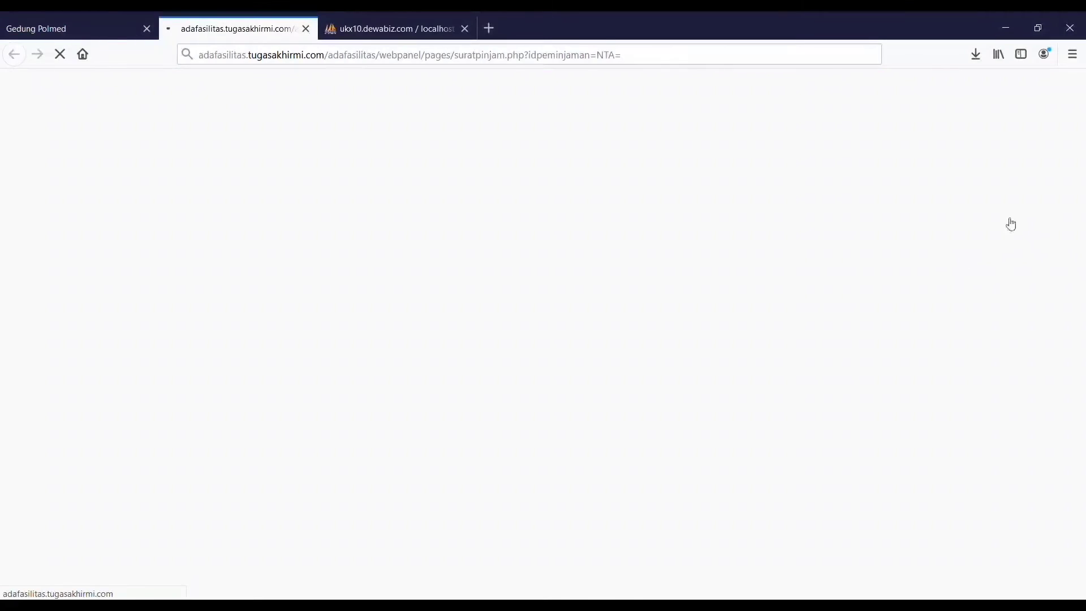
{"action": "scroll", "coordinate": [1082, 236], "scroll_direction": "down", "scroll_amount": 2}
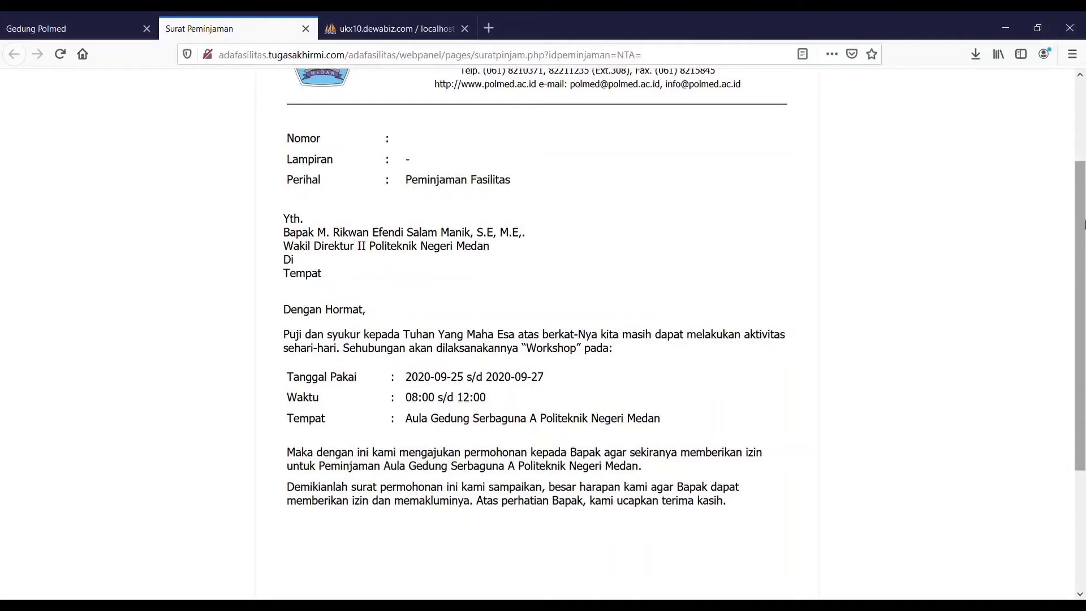
{"action": "scroll", "coordinate": [552, 363], "scroll_direction": "up", "scroll_amount": 2}
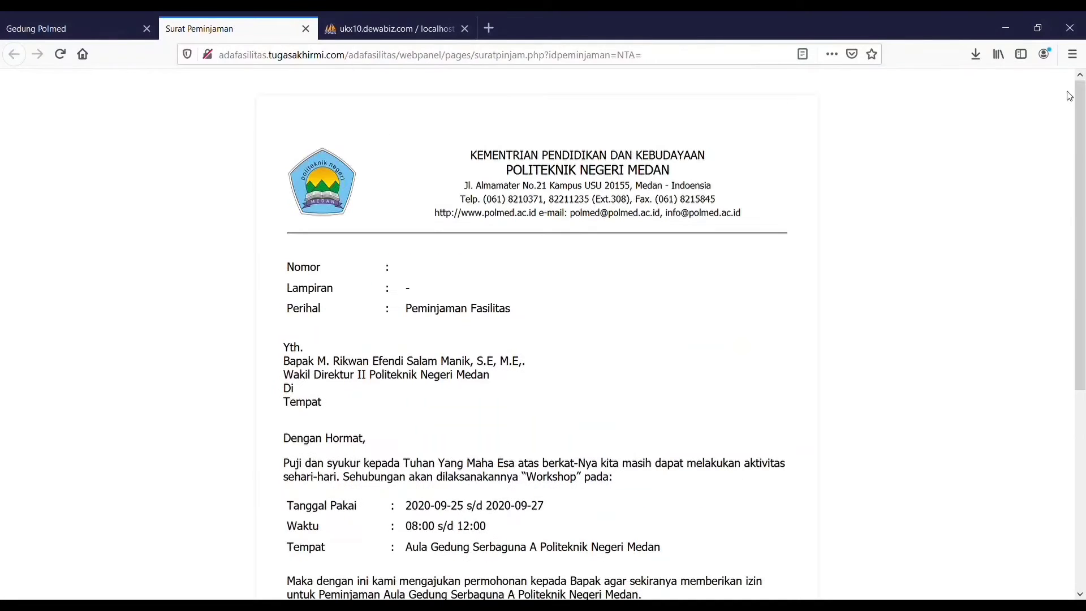
{"action": "left_click", "coordinate": [306, 29]}
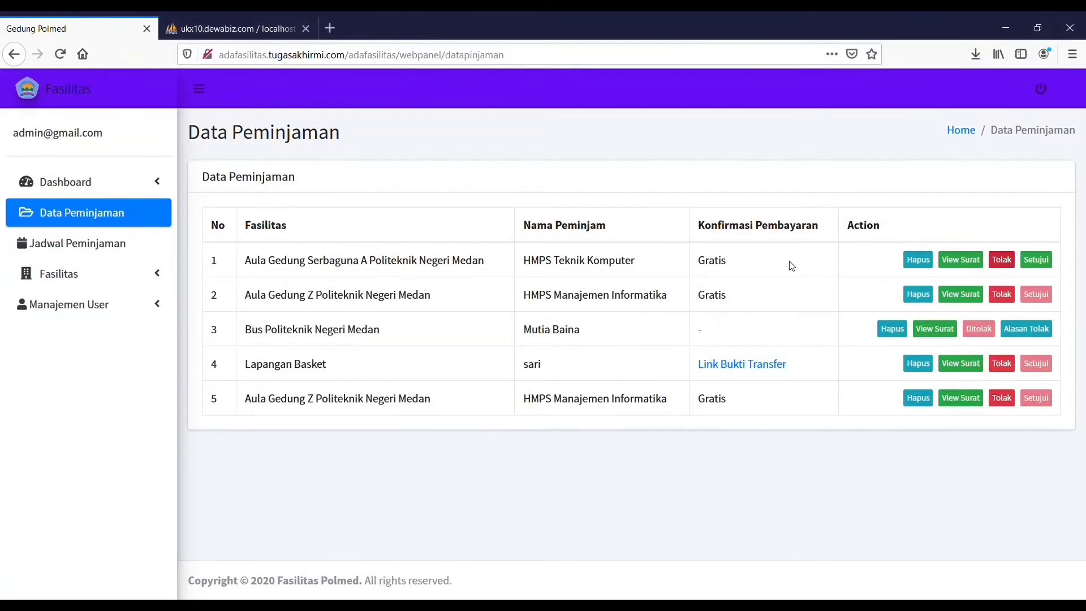
Step: Review the Jadwal Peminjaman schedule, then approve the HMPS Teknik Komputer Aula Gedung Serbaguna A booking
{"action": "left_click", "coordinate": [36, 250]}
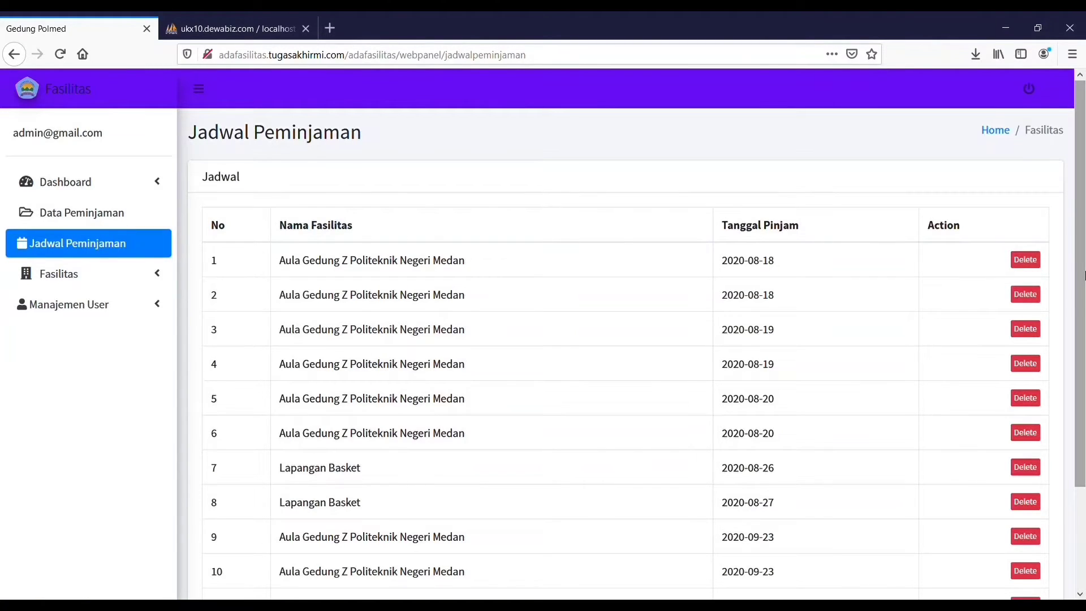
{"action": "left_click_drag", "start_coordinate": [1083, 275], "coordinate": [1082, 403]}
{"action": "scroll", "coordinate": [1083, 385], "scroll_direction": "up", "scroll_amount": 1}
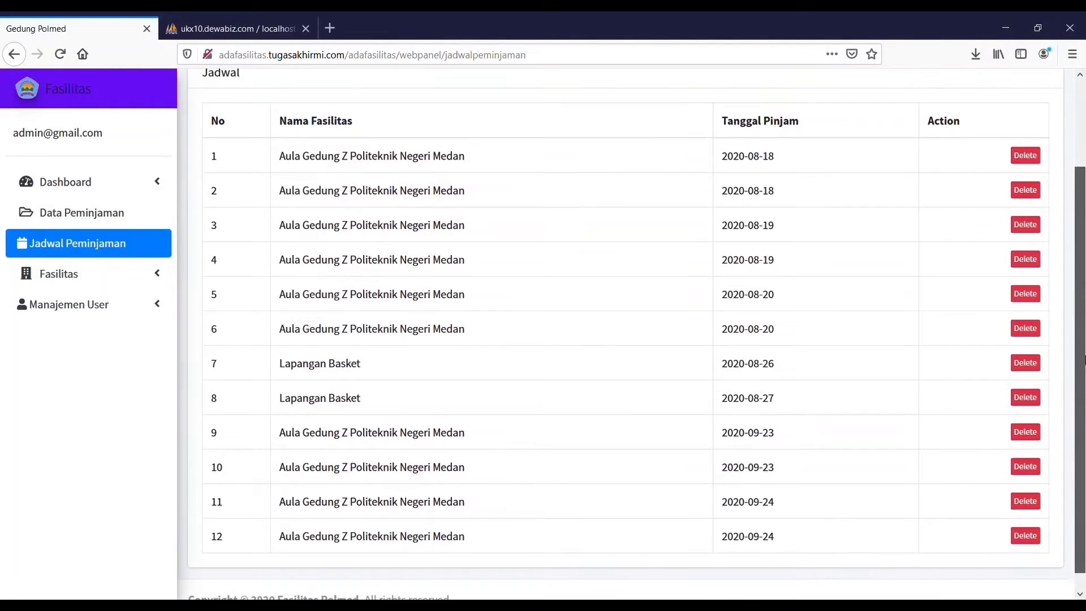
{"action": "left_click_drag", "start_coordinate": [1085, 352], "coordinate": [1084, 354]}
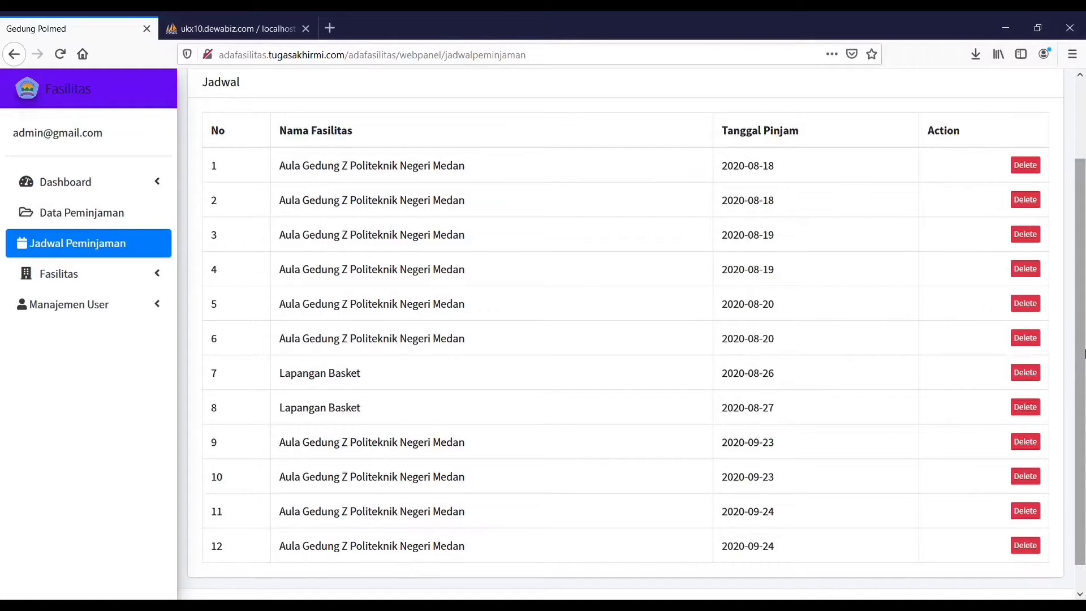
{"action": "left_click", "coordinate": [105, 222]}
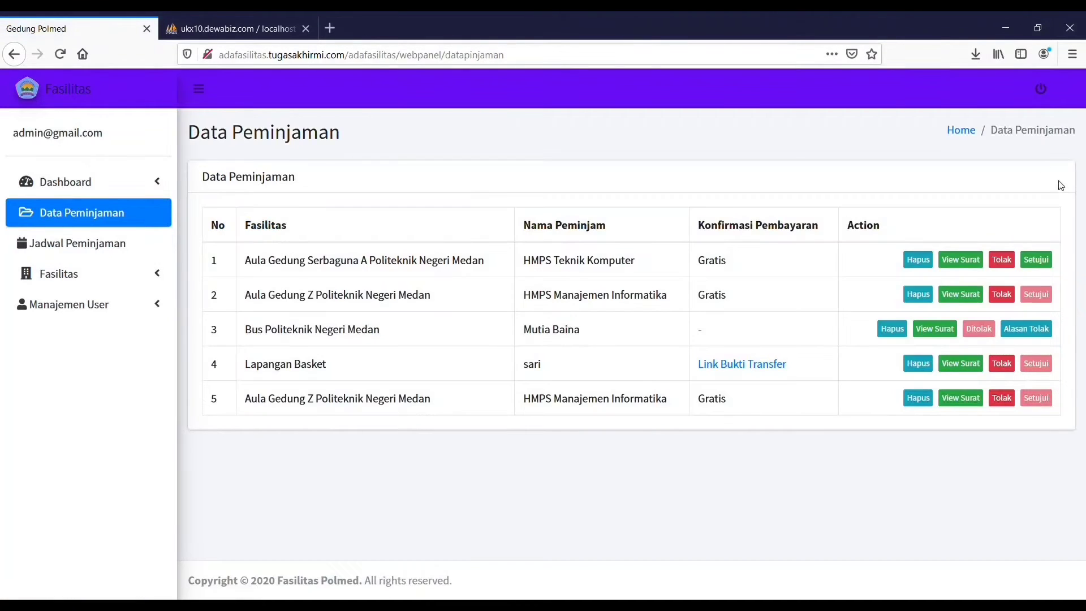
{"action": "left_click", "coordinate": [1039, 261]}
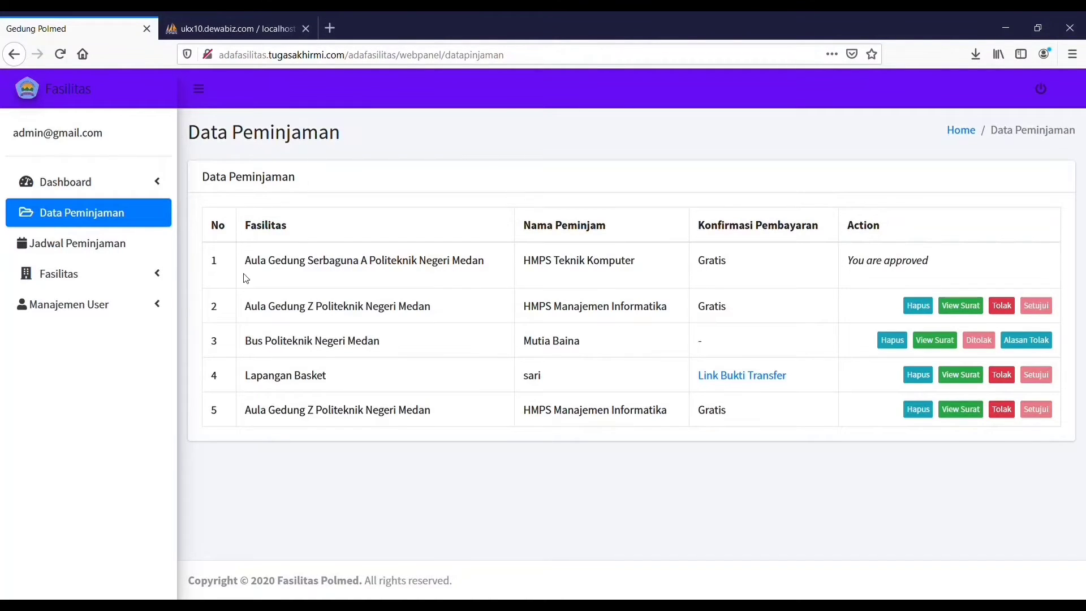
Step: Browse facility categories, facilities and student accounts, ending on the Umum general-user list
{"action": "left_click", "coordinate": [109, 287]}
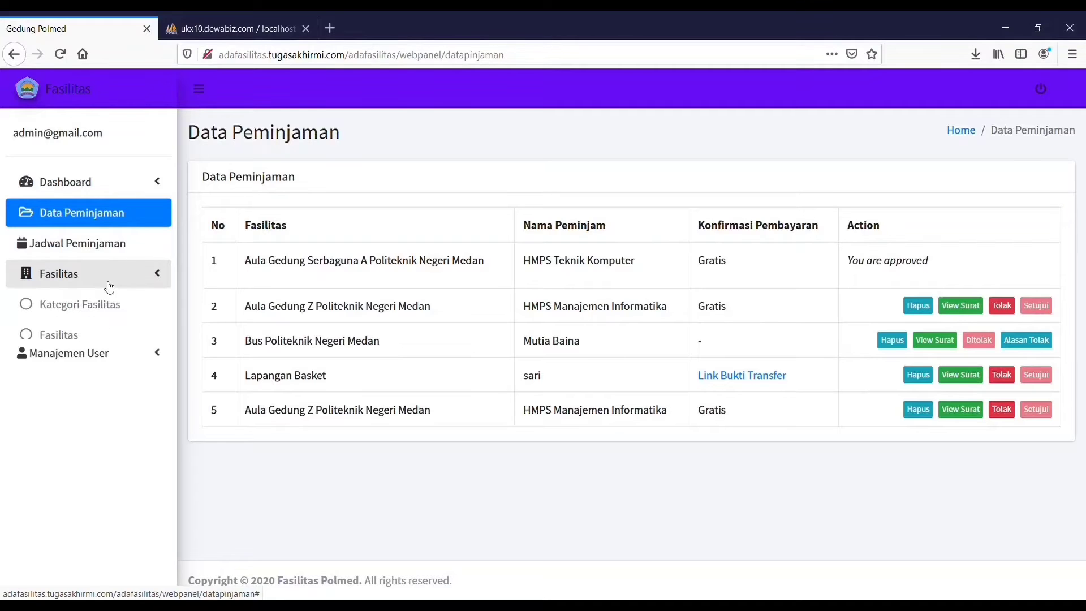
{"action": "left_click", "coordinate": [94, 320]}
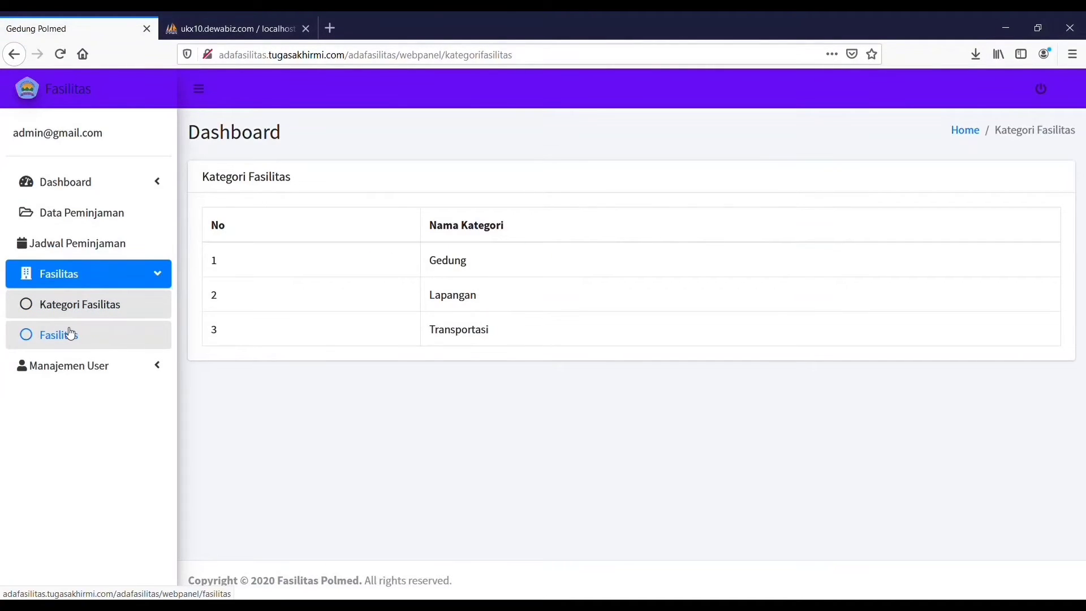
{"action": "left_click", "coordinate": [69, 333]}
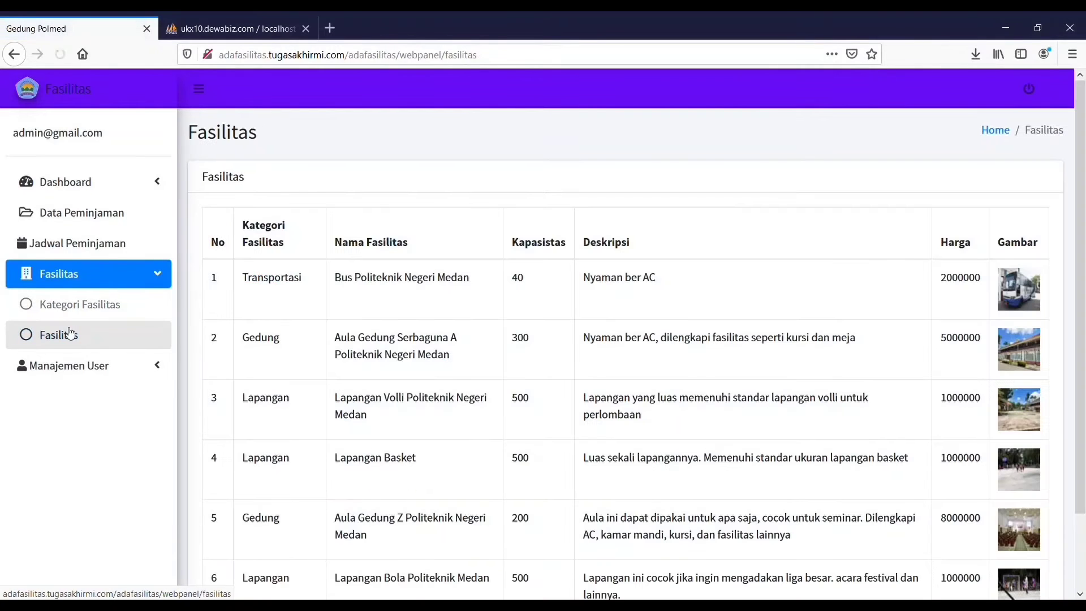
{"action": "left_click", "coordinate": [59, 368]}
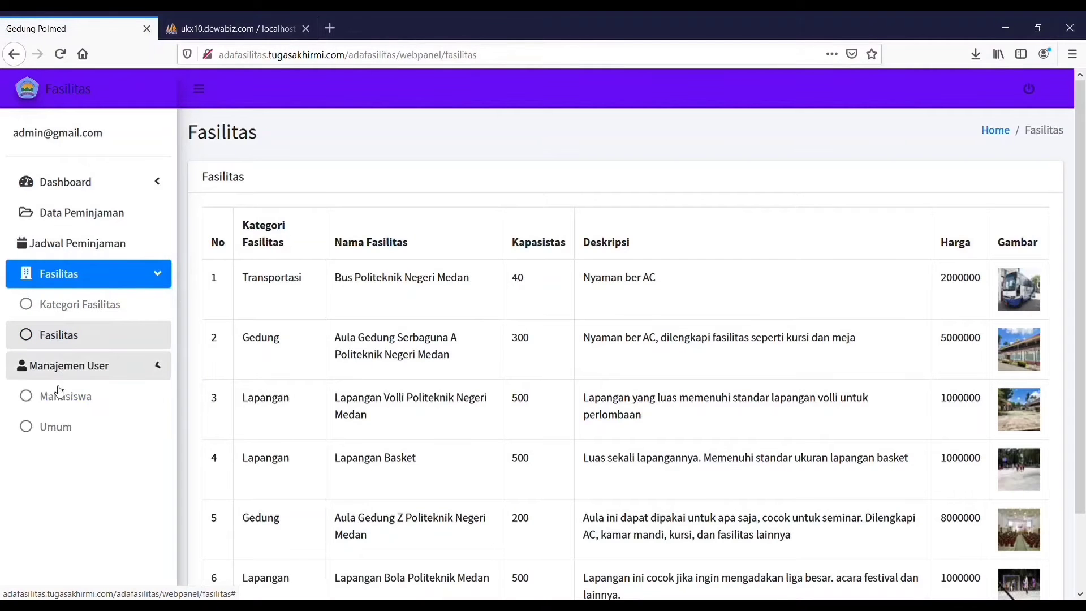
{"action": "left_click", "coordinate": [56, 405]}
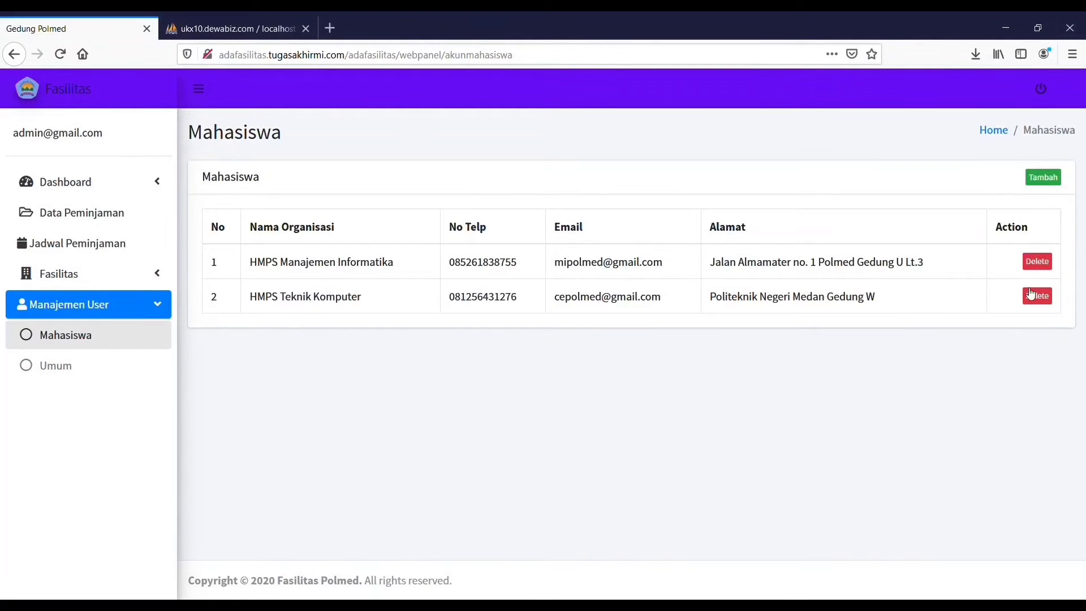
{"action": "left_click", "coordinate": [33, 377]}
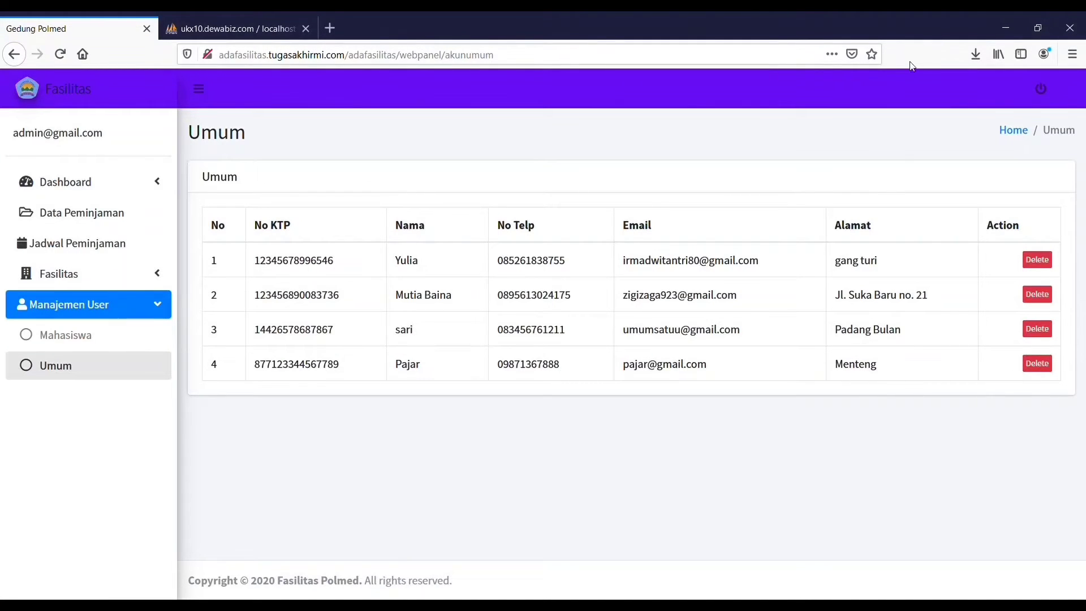
Step: Log out of the admin account and sign in with the saved wadir login
{"action": "left_click", "coordinate": [1046, 92]}
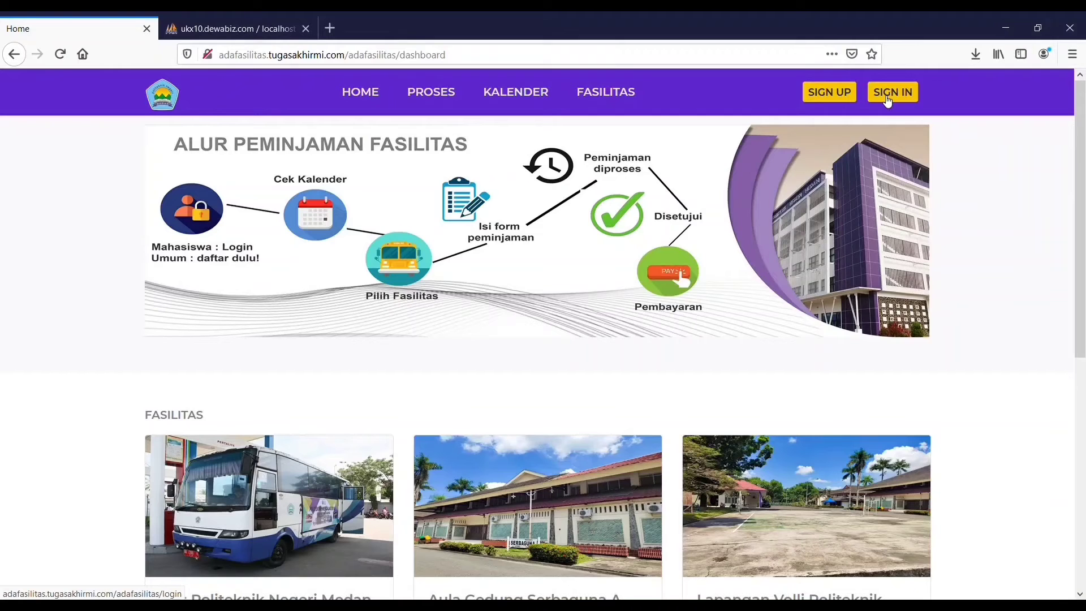
{"action": "left_click", "coordinate": [887, 98]}
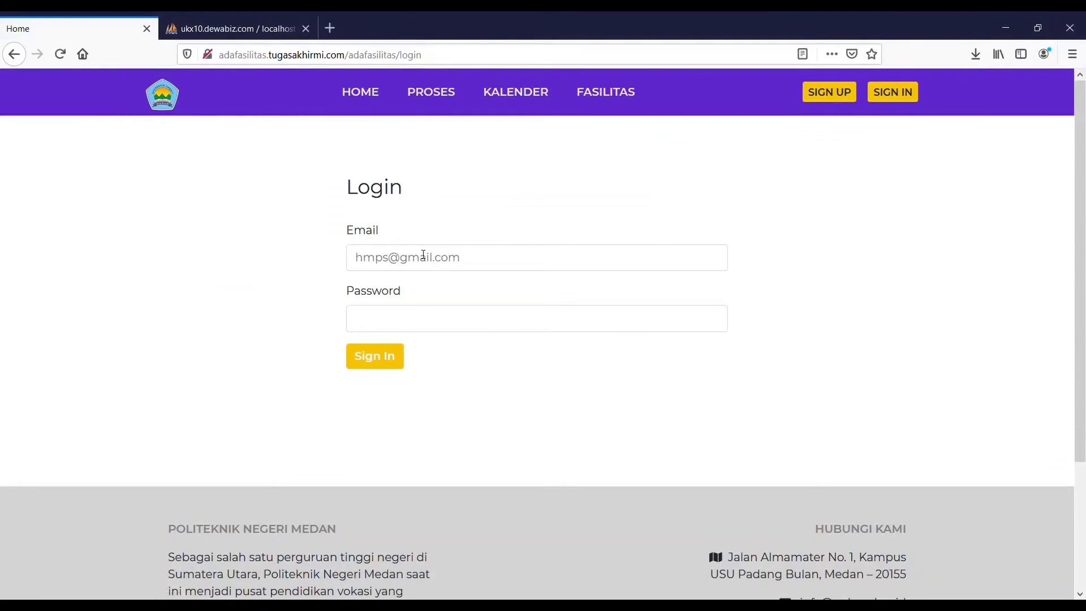
{"action": "left_click", "coordinate": [425, 257]}
{"action": "type", "text": "wa"}
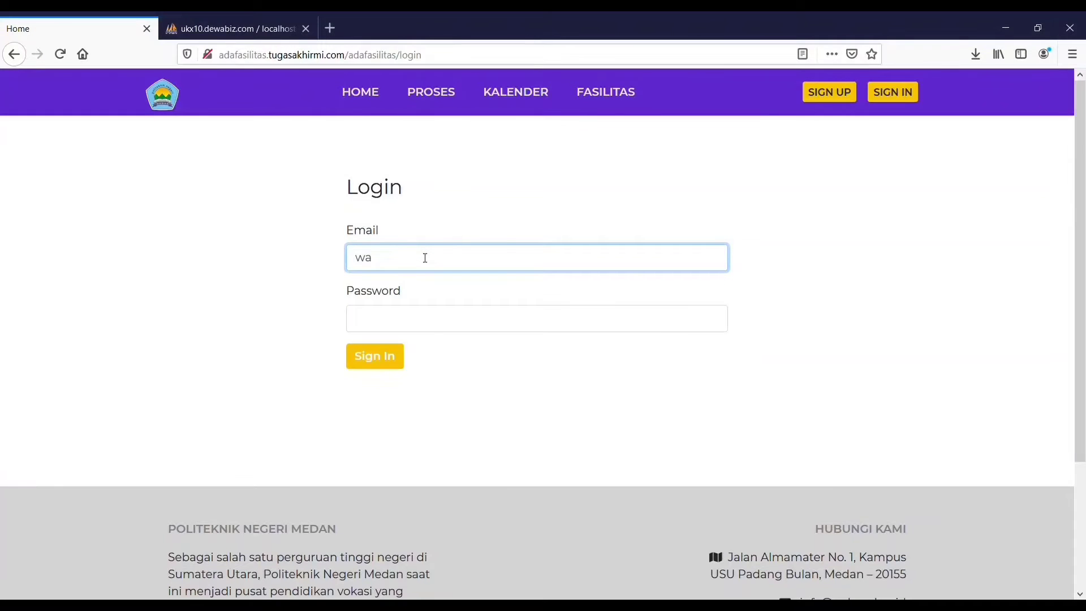
{"action": "key", "text": "Down"}
{"action": "key", "text": "Tab"}
{"action": "key", "text": "Tab"}
{"action": "key", "text": "Return"}
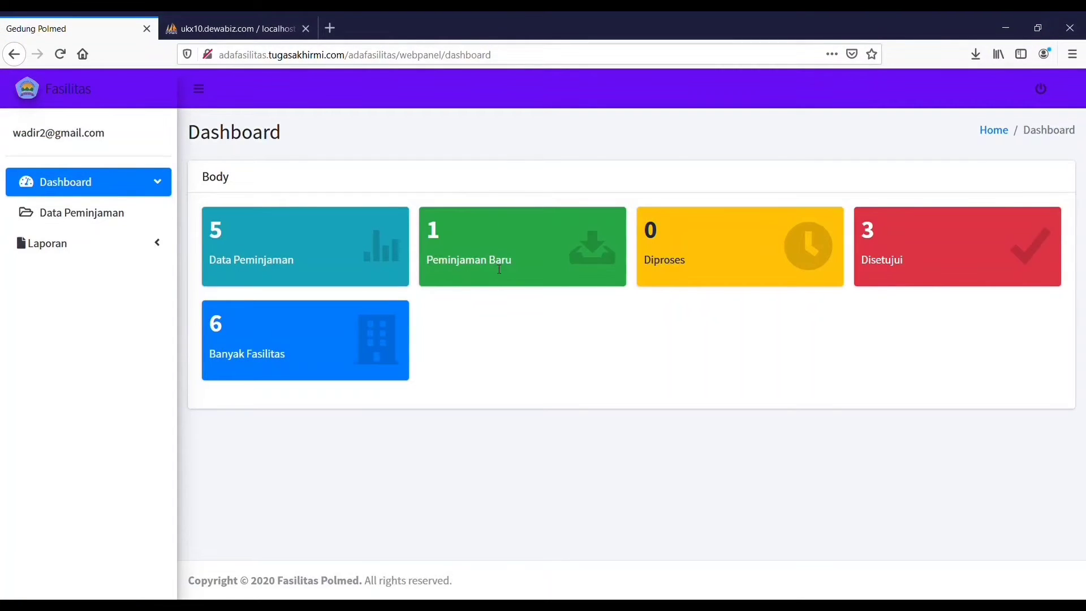
Step: Read loan 1's request letter in Data Peminjaman, then approve the Aula Gedung Serbaguna A loan
{"action": "left_click", "coordinate": [141, 212]}
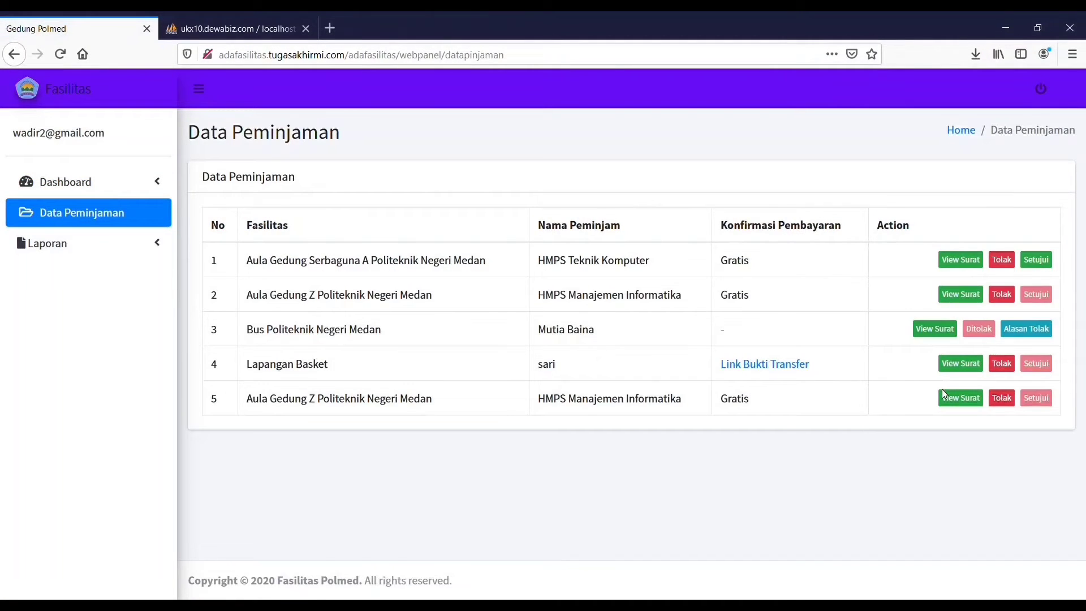
{"action": "left_click", "coordinate": [952, 265]}
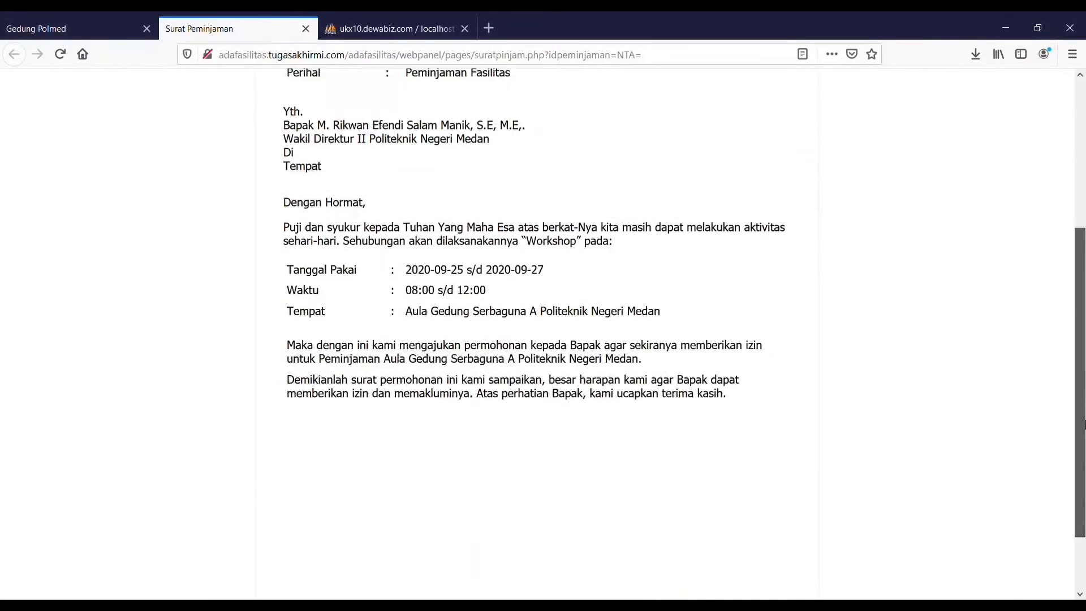
{"action": "scroll", "coordinate": [622, 226], "scroll_direction": "down", "scroll_amount": 5}
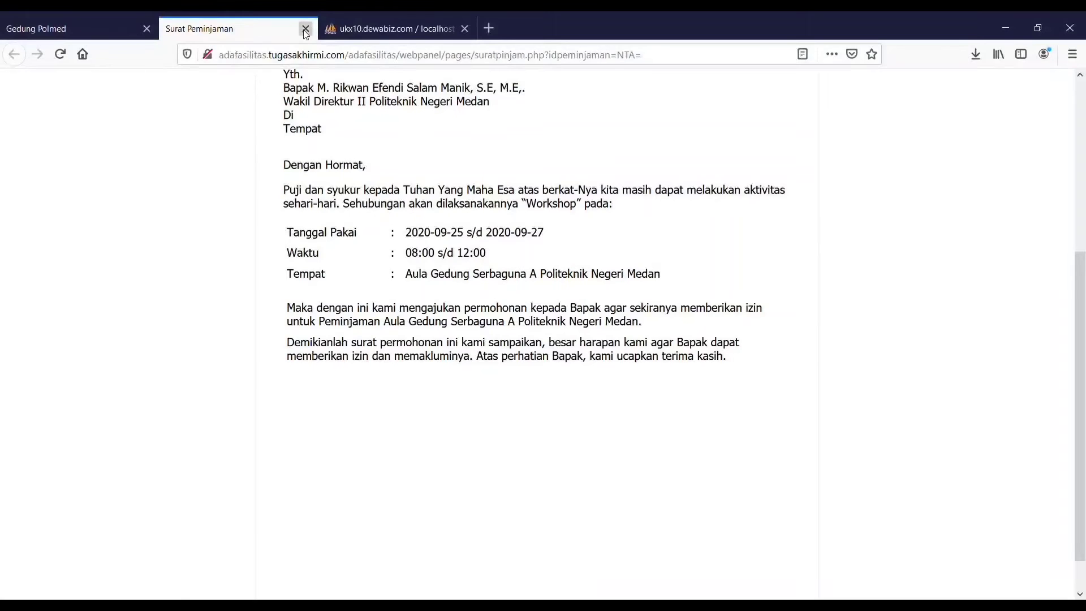
{"action": "left_click", "coordinate": [305, 28]}
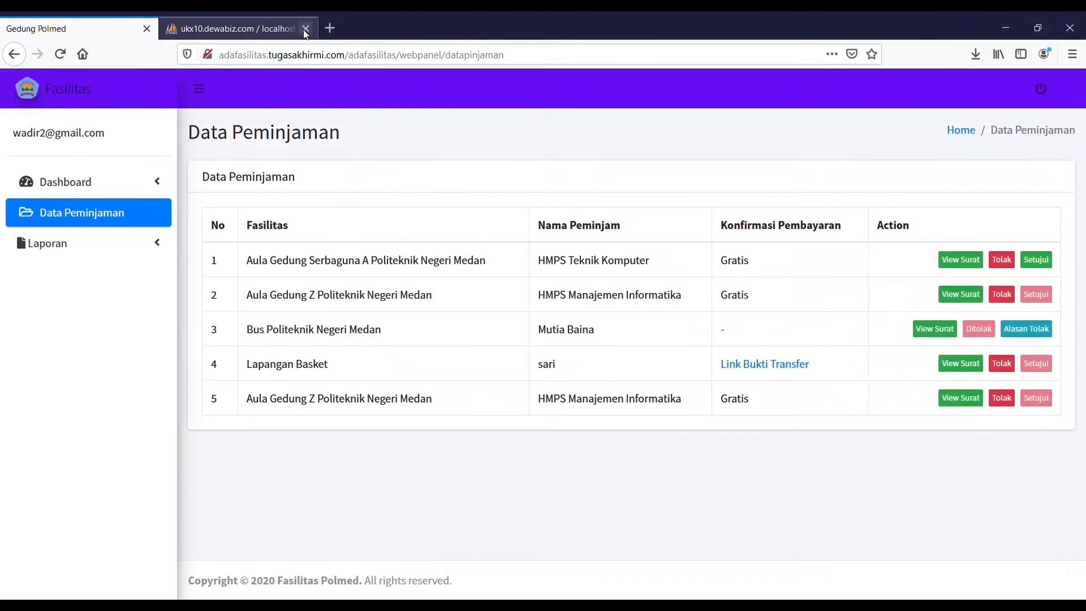
{"action": "left_click", "coordinate": [1036, 262]}
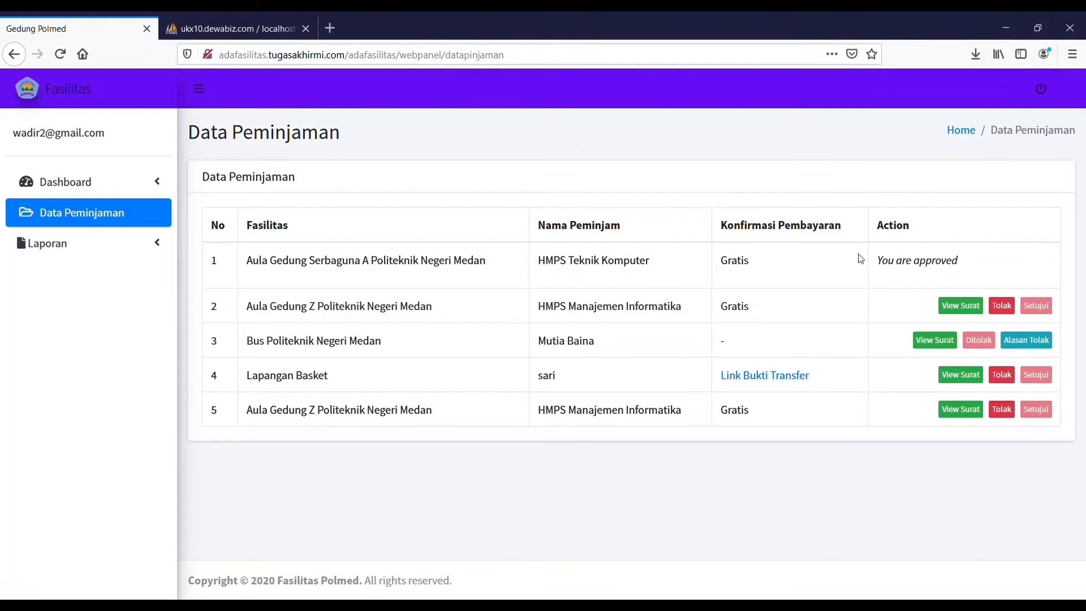
{"action": "left_click", "coordinate": [99, 250]}
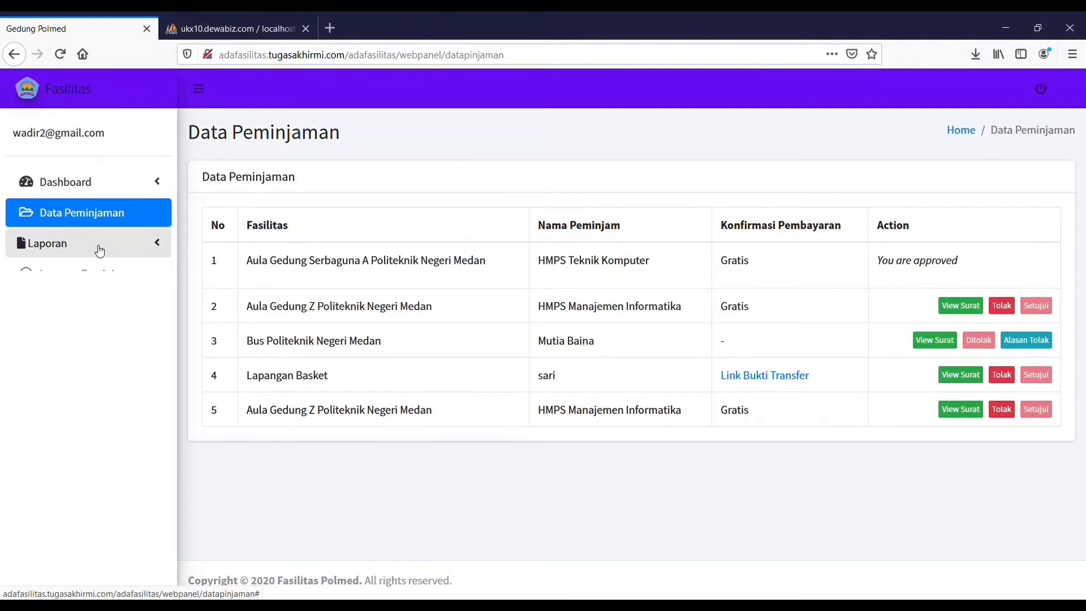
Step: Show the Laporan Peminjaman for 01/09/2020 to 30/09/2020 and view its printable version
{"action": "left_click", "coordinate": [124, 279]}
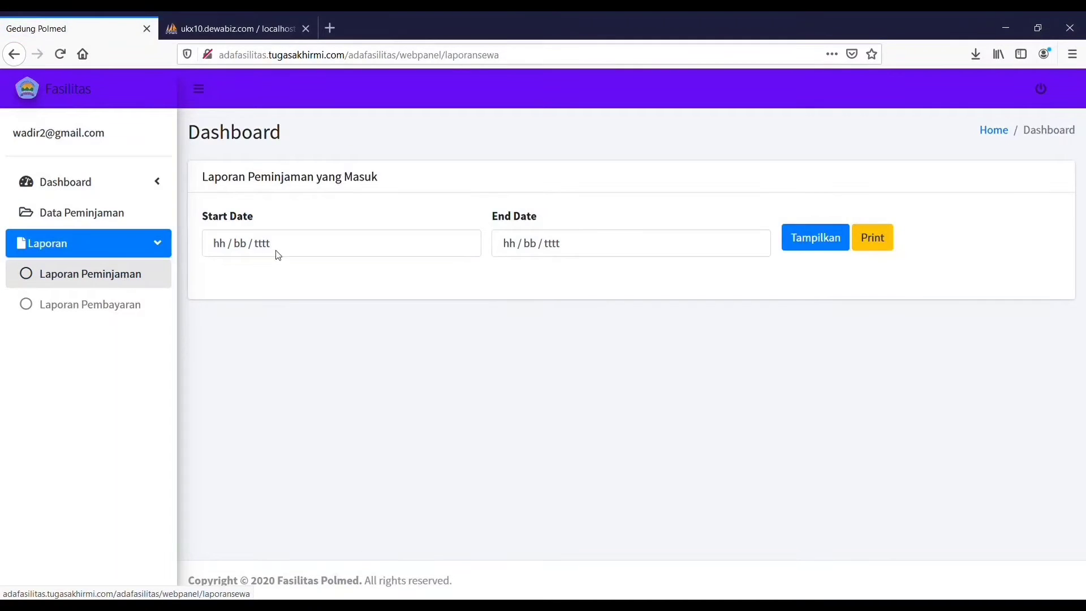
{"action": "left_click", "coordinate": [219, 248]}
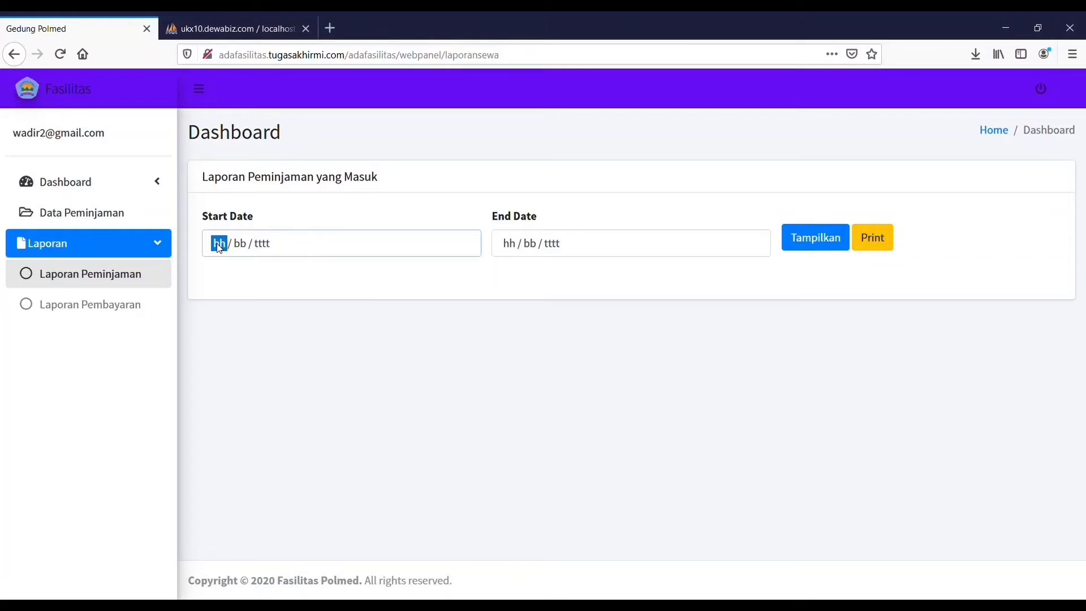
{"action": "type", "text": "01092020"}
{"action": "left_click", "coordinate": [510, 248]}
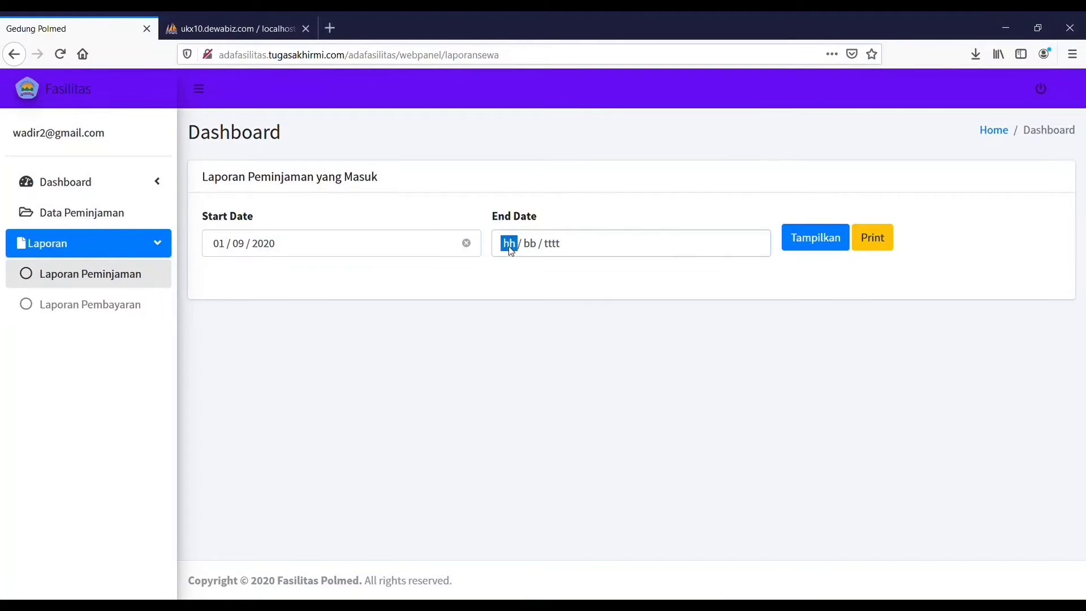
{"action": "type", "text": "30092020"}
{"action": "left_click", "coordinate": [809, 251]}
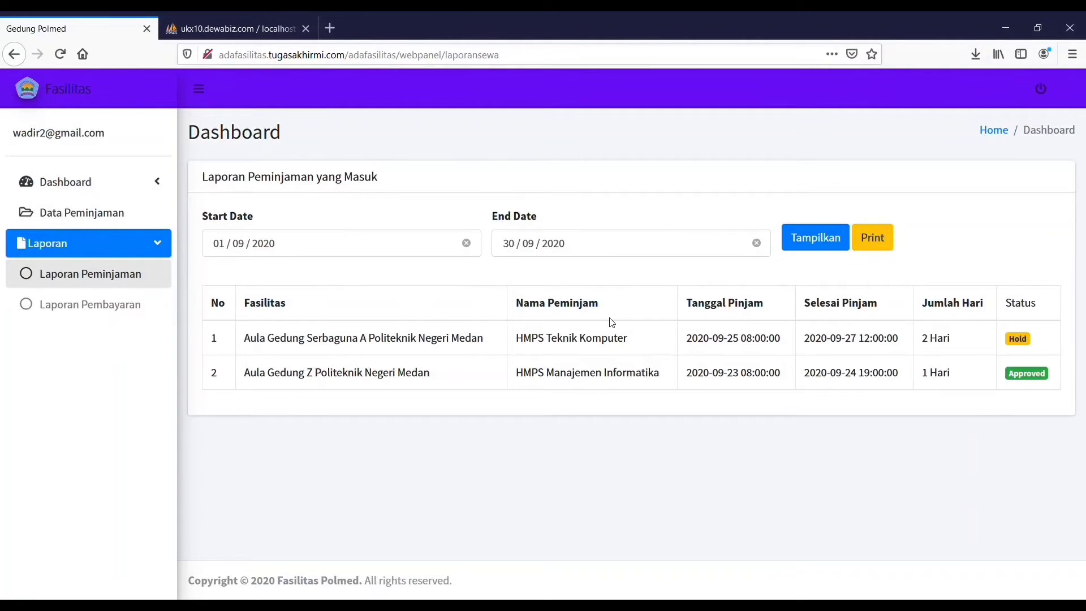
{"action": "left_click", "coordinate": [887, 240]}
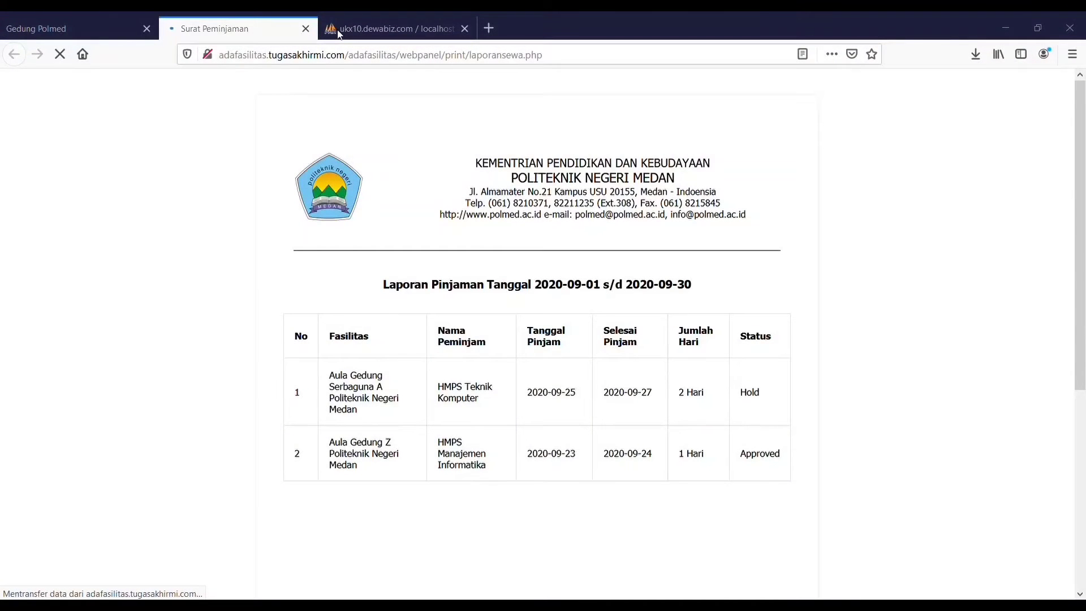
{"action": "left_click", "coordinate": [305, 29]}
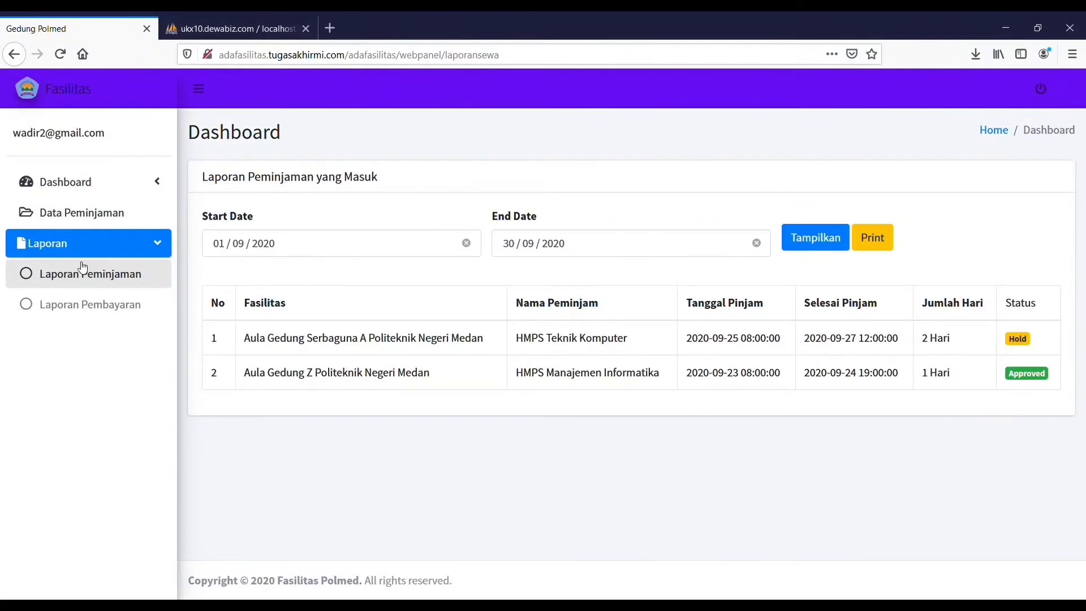
Step: Show the Laporan Pembayaran for 01/09/2020 to 30/09/2020, which has no data and Rp.0 income
{"action": "left_click", "coordinate": [67, 314]}
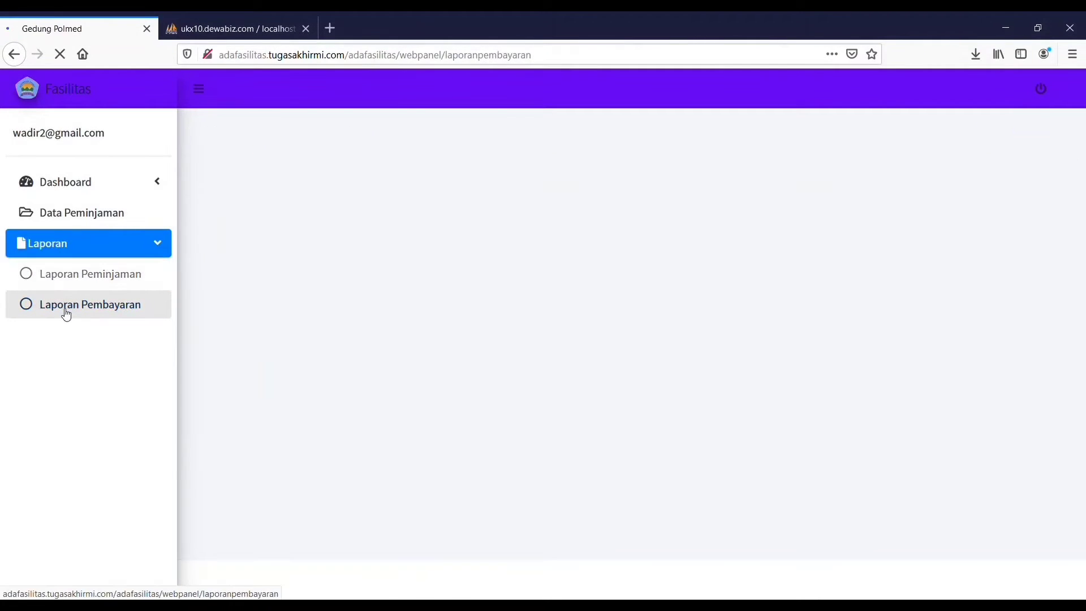
{"action": "left_click", "coordinate": [221, 250]}
{"action": "type", "text": "01092020"}
{"action": "left_click", "coordinate": [506, 252]}
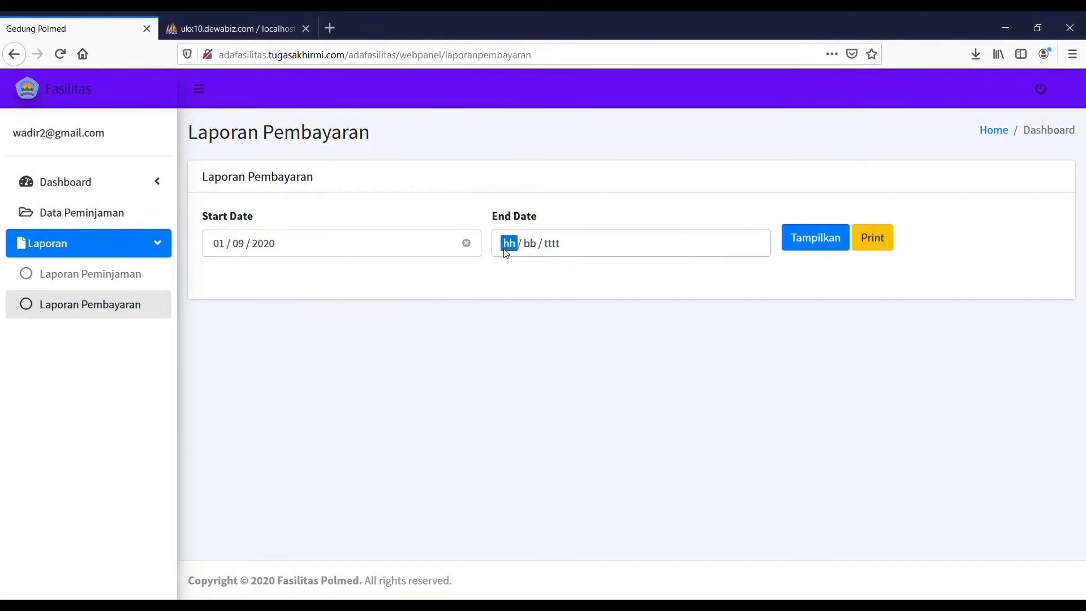
{"action": "type", "text": "30092020"}
{"action": "left_click", "coordinate": [809, 252]}
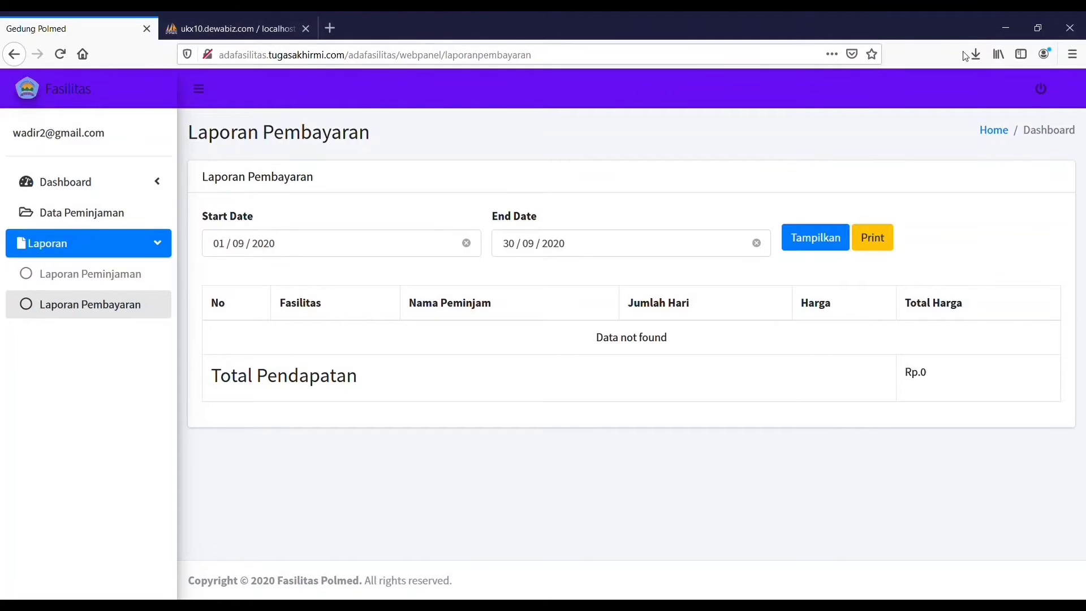
Step: Log out of the wadir account and sign in with the saved perlengkapan login
{"action": "left_click", "coordinate": [1052, 92]}
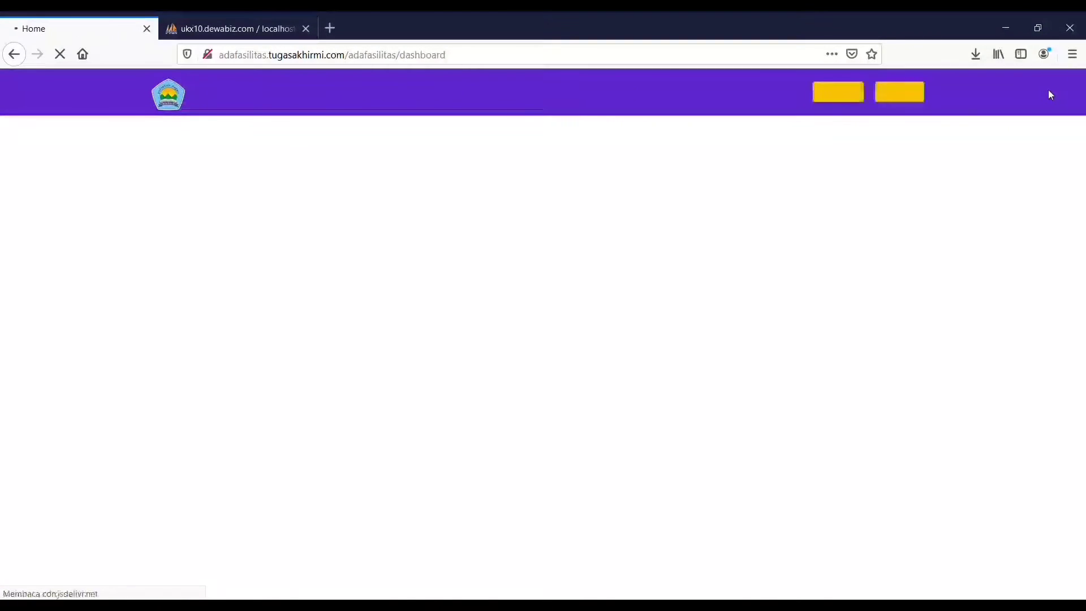
{"action": "left_click", "coordinate": [887, 92]}
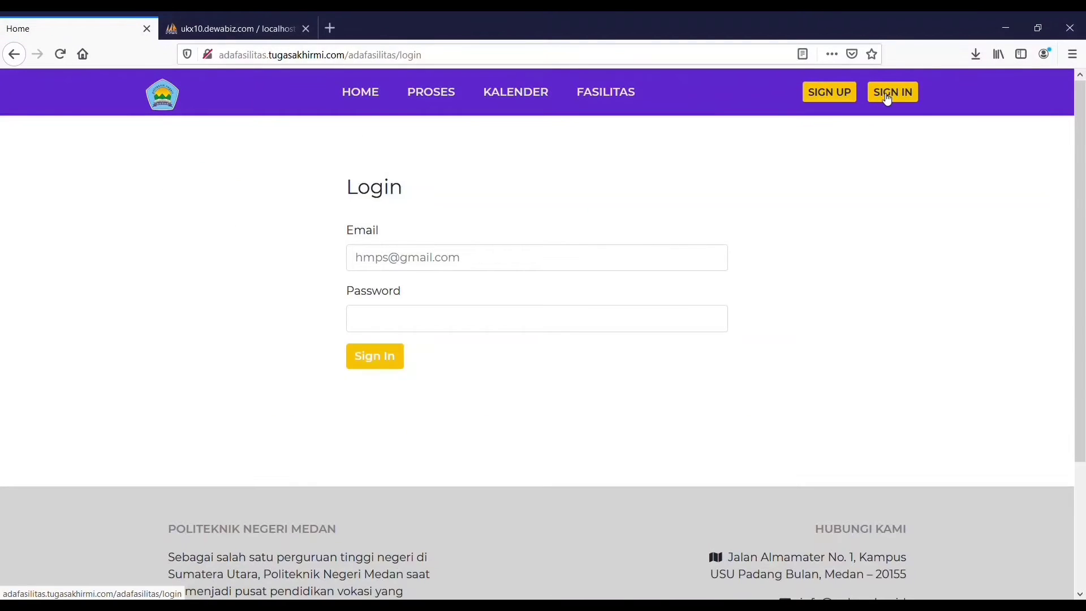
{"action": "left_click", "coordinate": [457, 266]}
{"action": "type", "text": "perle"}
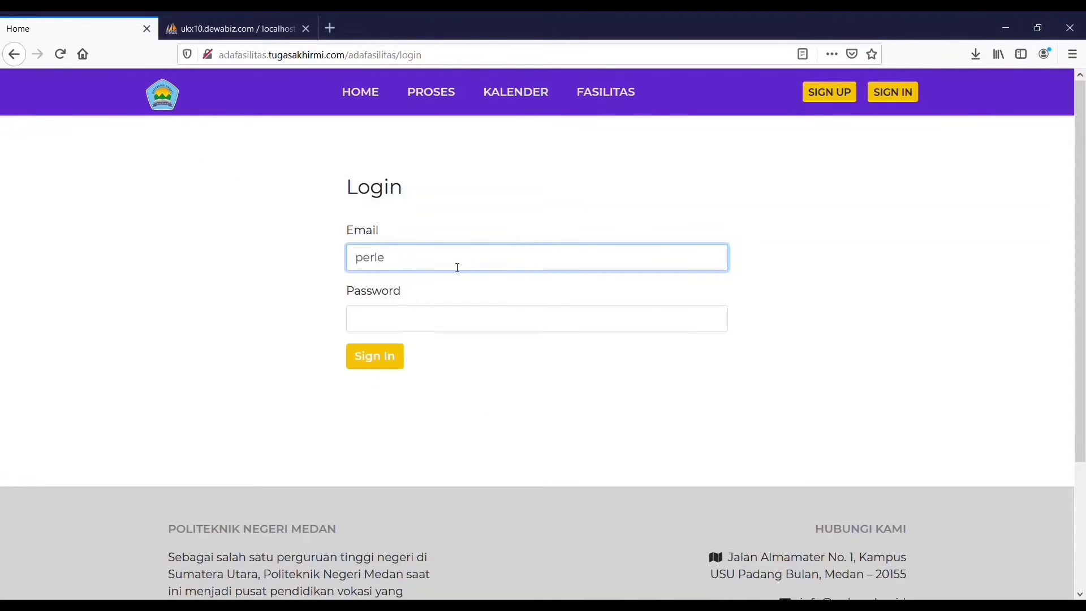
{"action": "key", "text": "Down"}
{"action": "key", "text": "Return"}
{"action": "key", "text": "Tab"}
{"action": "key", "text": "Tab"}
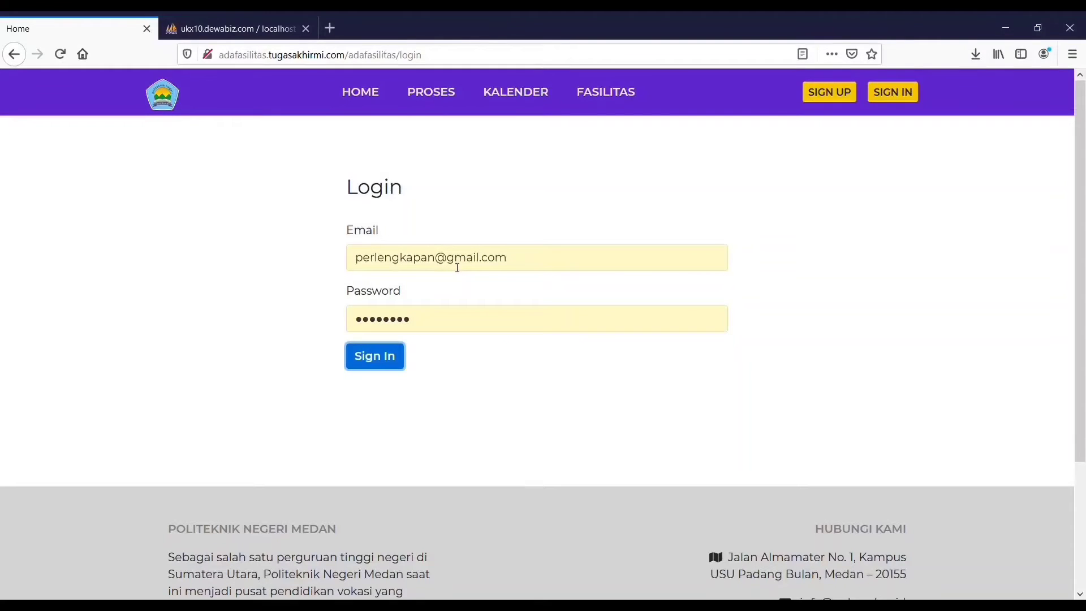
{"action": "key", "text": "Return"}
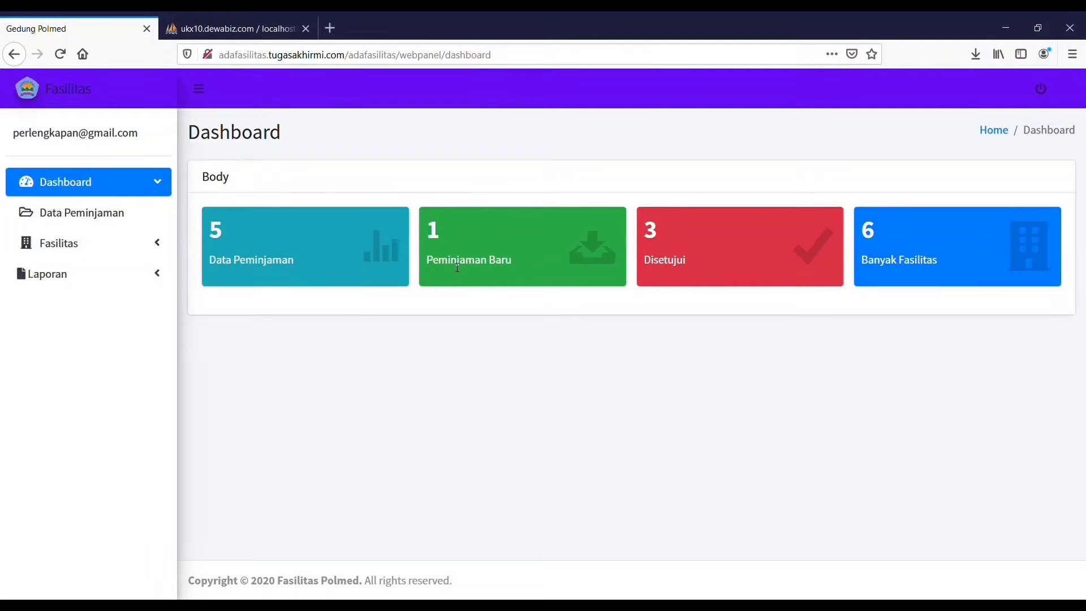
{"action": "left_click", "coordinate": [78, 214]}
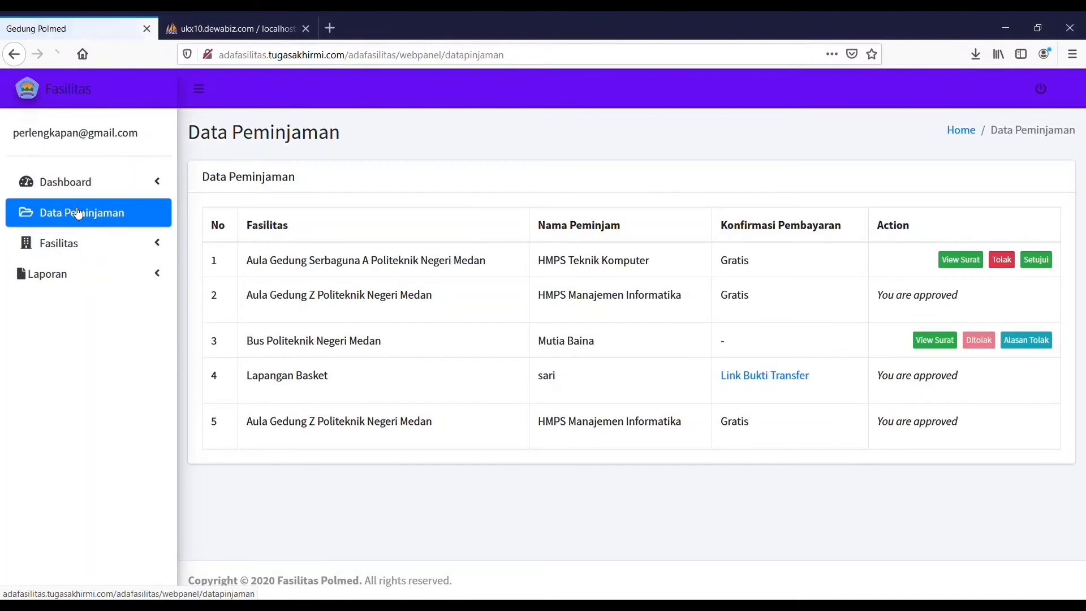
Step: Read loan 1's Surat Peminjaman letter, then close it to return to Data Peminjaman
{"action": "left_click", "coordinate": [960, 261]}
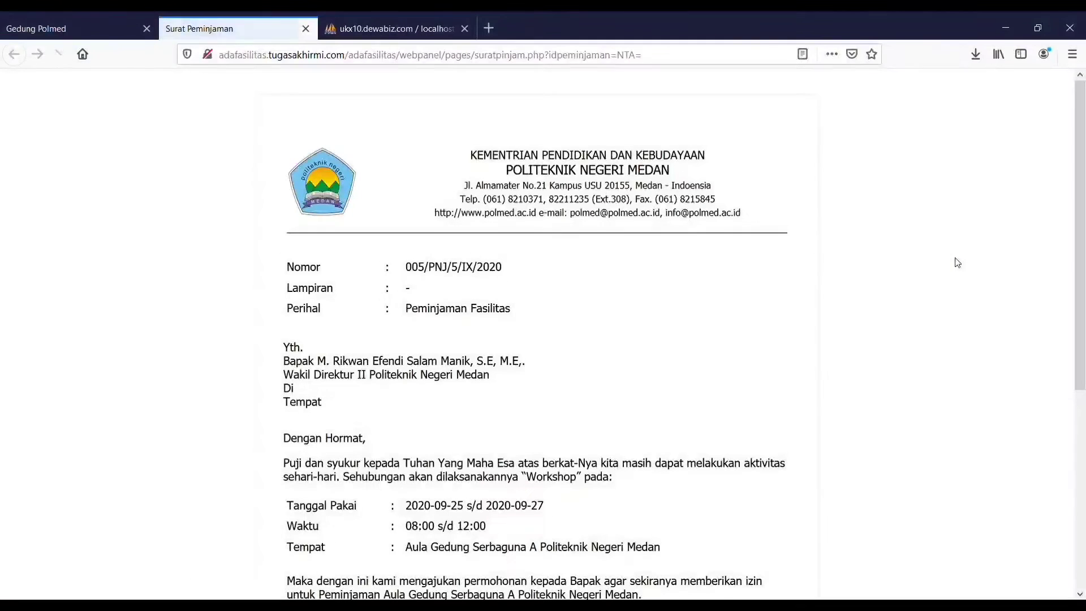
{"action": "mouse_move", "coordinate": [1083, 215]}
{"action": "left_mouse_down"}
{"action": "mouse_move", "coordinate": [1083, 346]}
{"action": "mouse_move", "coordinate": [1081, 208]}
{"action": "left_mouse_up"}
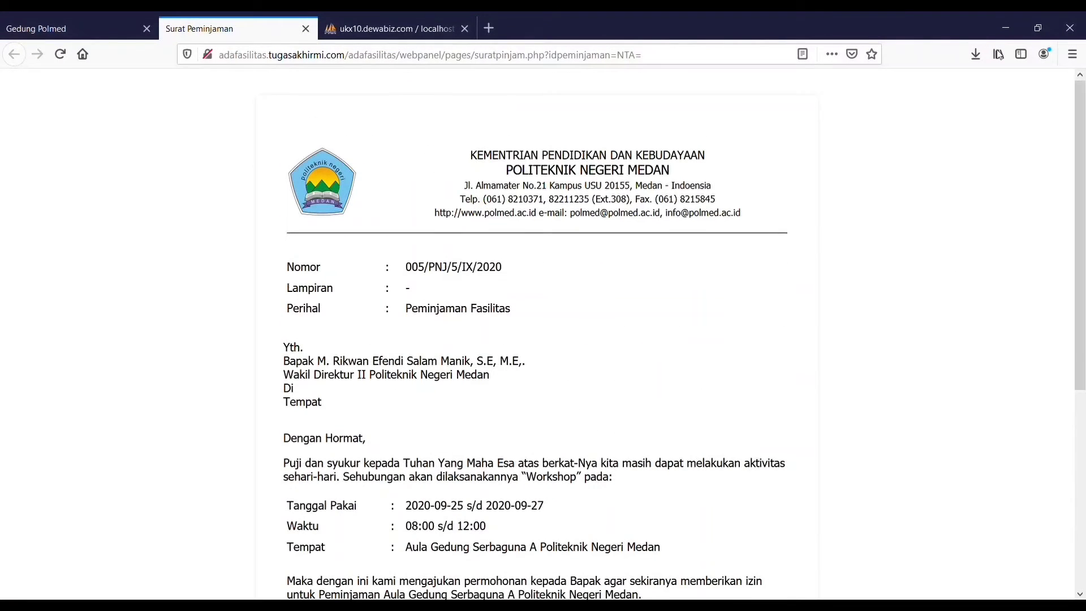
{"action": "left_click", "coordinate": [306, 28]}
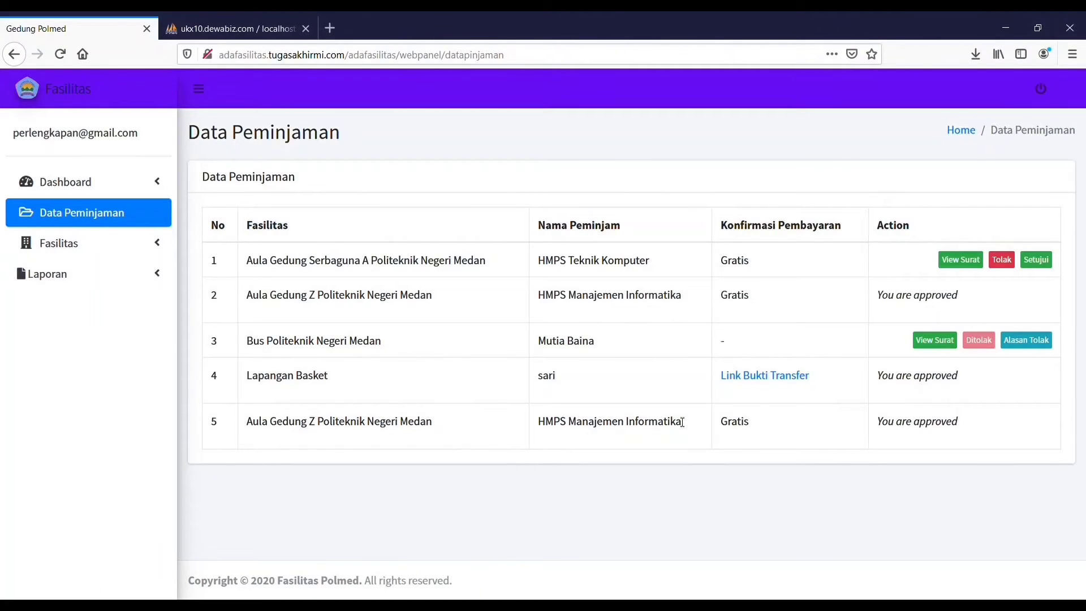
Step: Approve row 1, HMPS Teknik Komputer's Aula Gedung Serbaguna A request, with Setujui
{"action": "left_click", "coordinate": [1046, 264]}
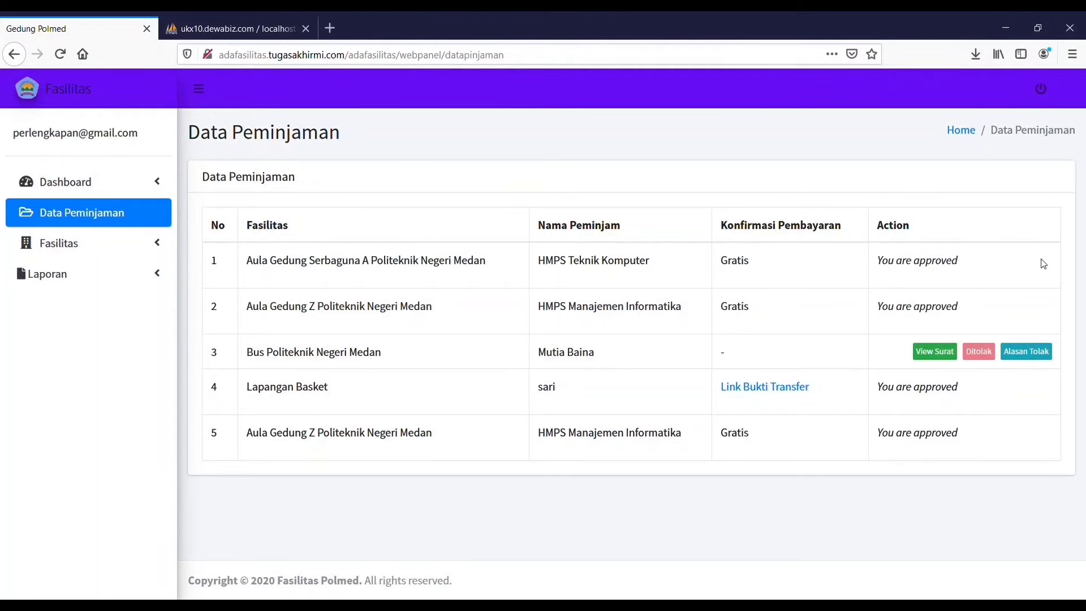
Step: Browse Kategori Fasilitas, Fasilitas and Laporan Peminjaman pages, then log out of Perlengkapan
{"action": "left_click", "coordinate": [131, 253]}
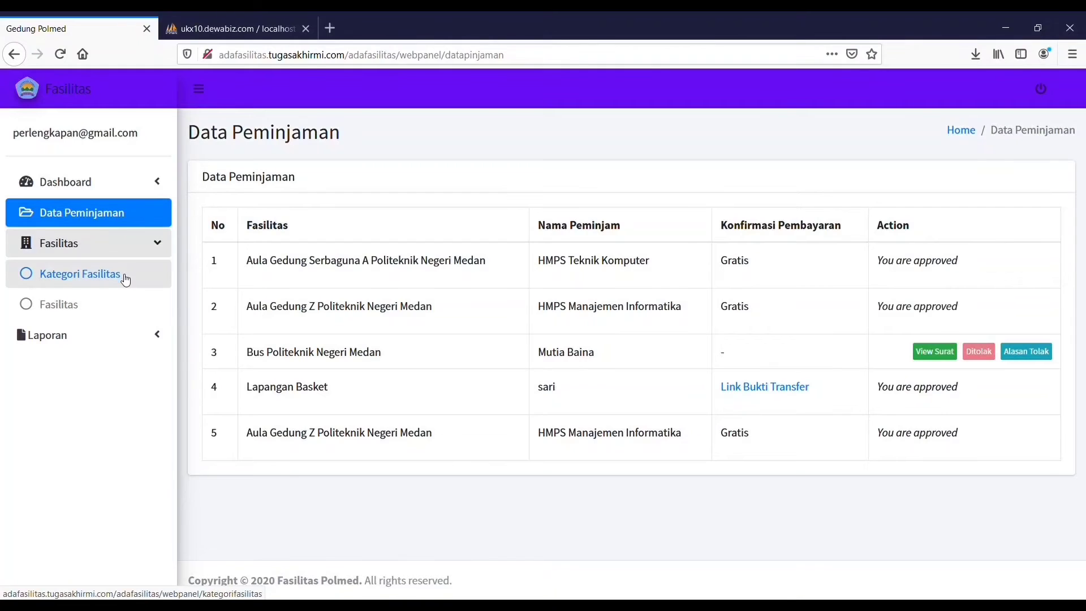
{"action": "left_click", "coordinate": [125, 277]}
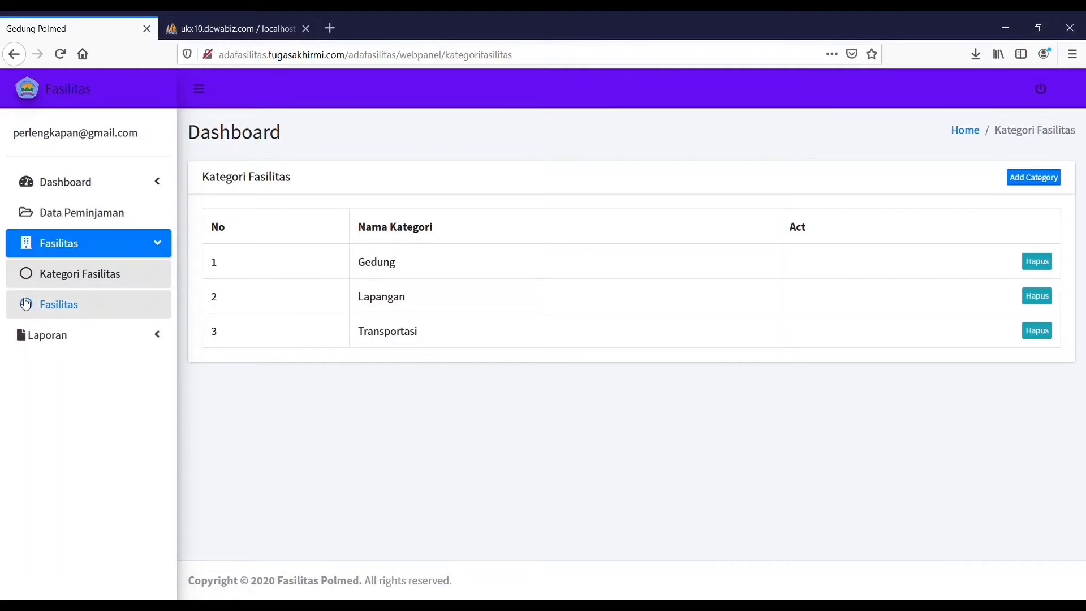
{"action": "left_click", "coordinate": [43, 312]}
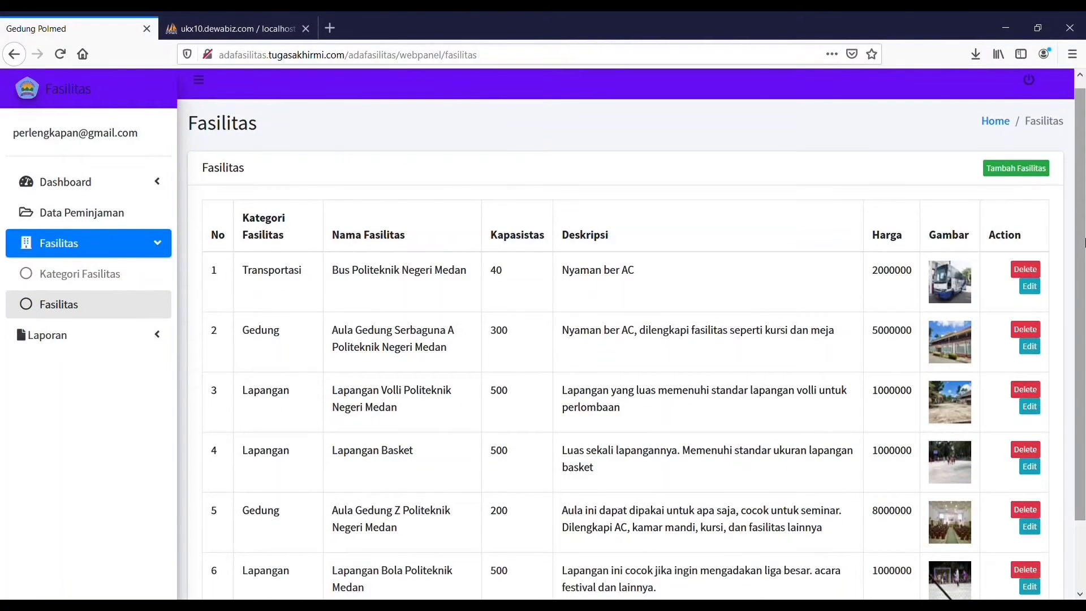
{"action": "left_click", "coordinate": [97, 336]}
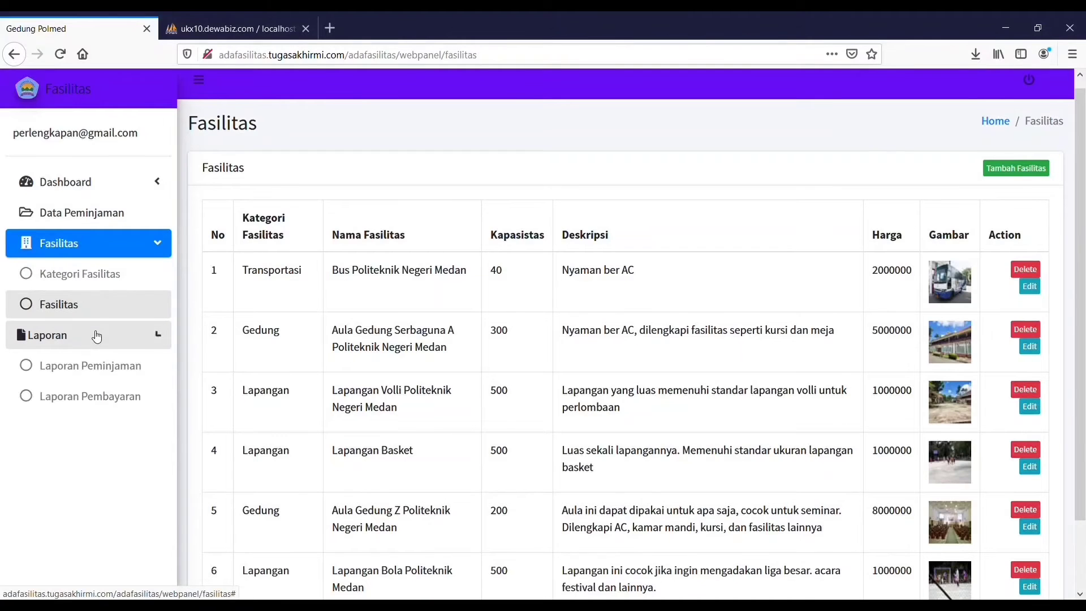
{"action": "left_click", "coordinate": [109, 373]}
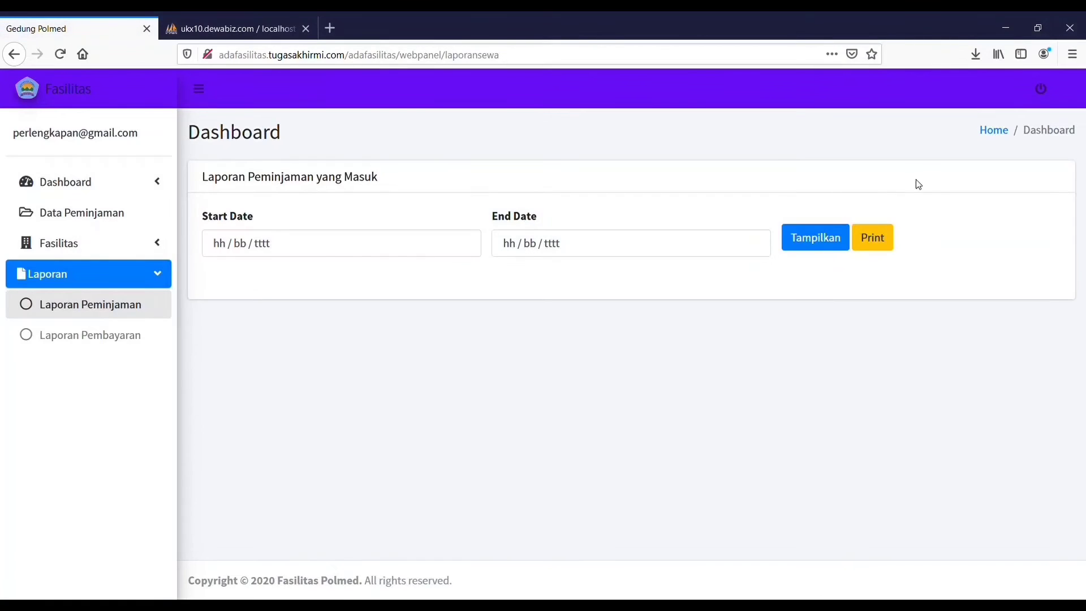
{"action": "left_click", "coordinate": [1043, 91]}
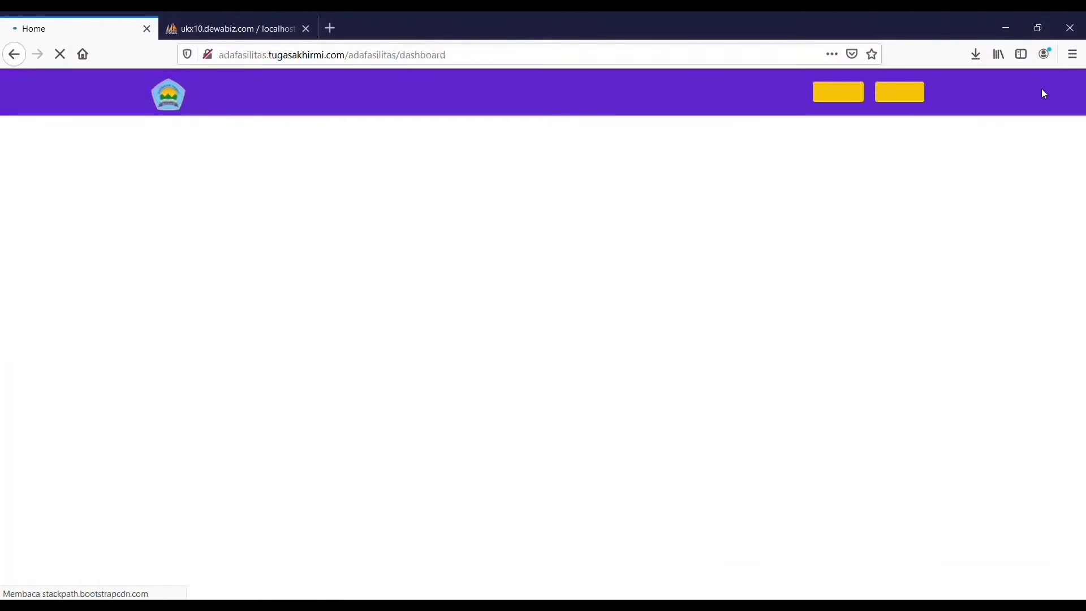
Step: Sign in with the borrower's email and password, then open HISTORY PINJAMAN
{"action": "left_click", "coordinate": [888, 92]}
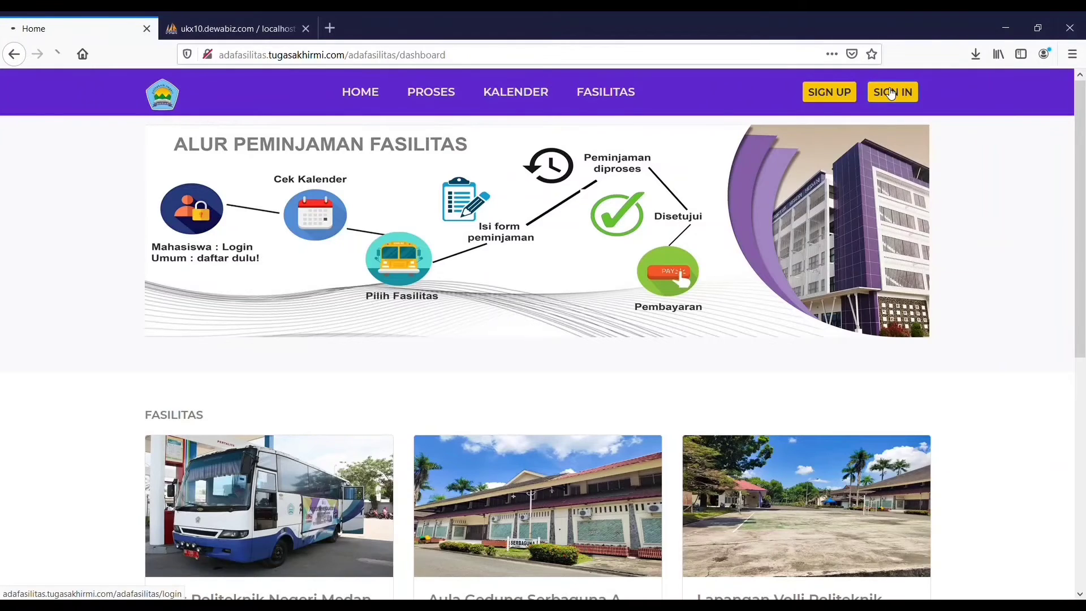
{"action": "left_click", "coordinate": [476, 266]}
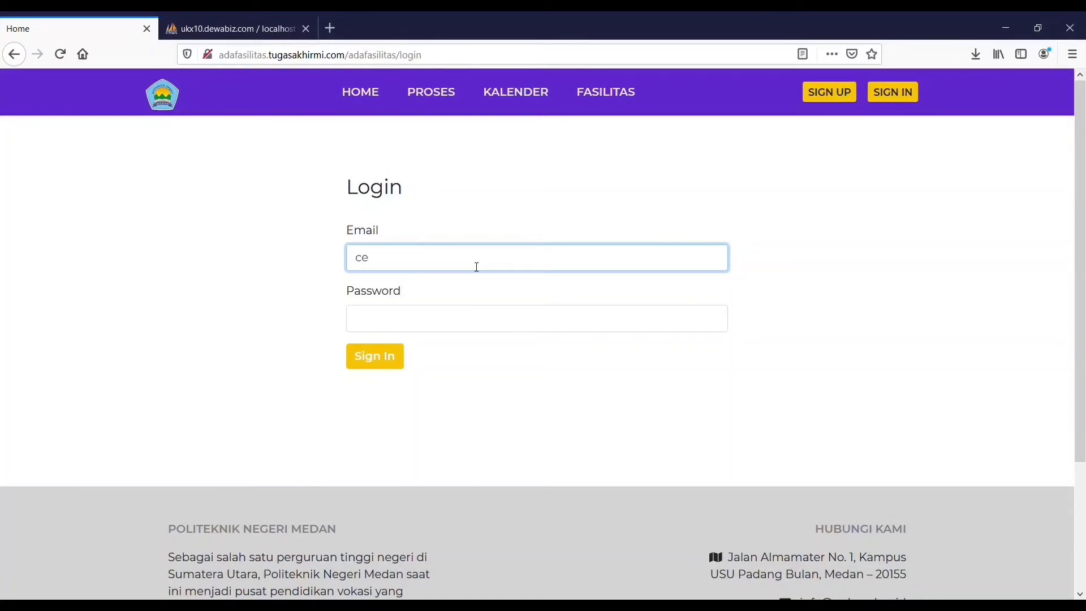
{"action": "key", "text": "Tab"}
{"action": "type", "text": "****"}
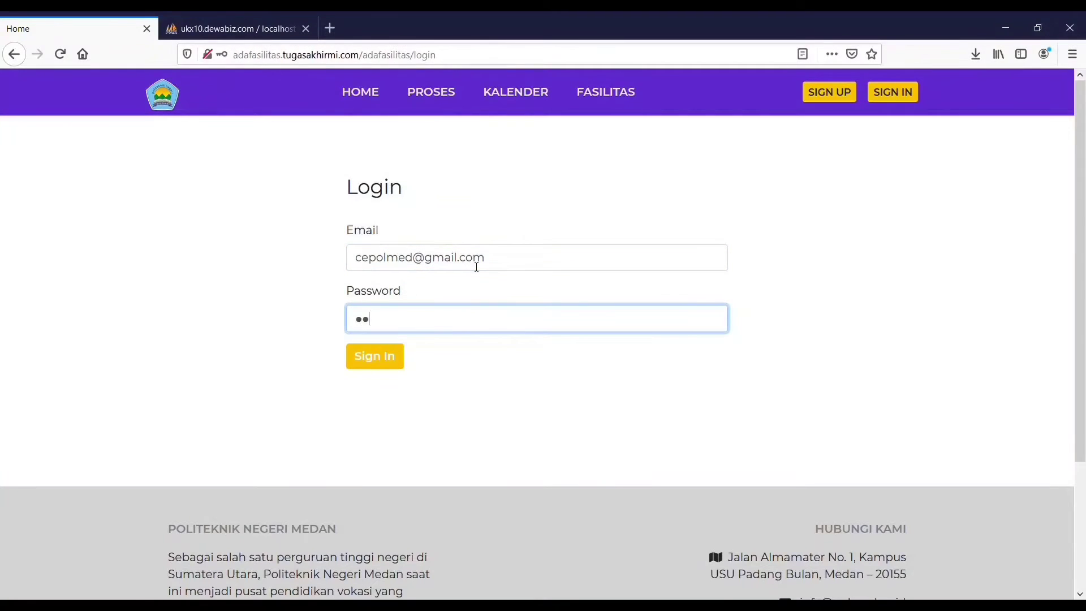
{"action": "type", "text": "****"}
{"action": "key", "text": "Return"}
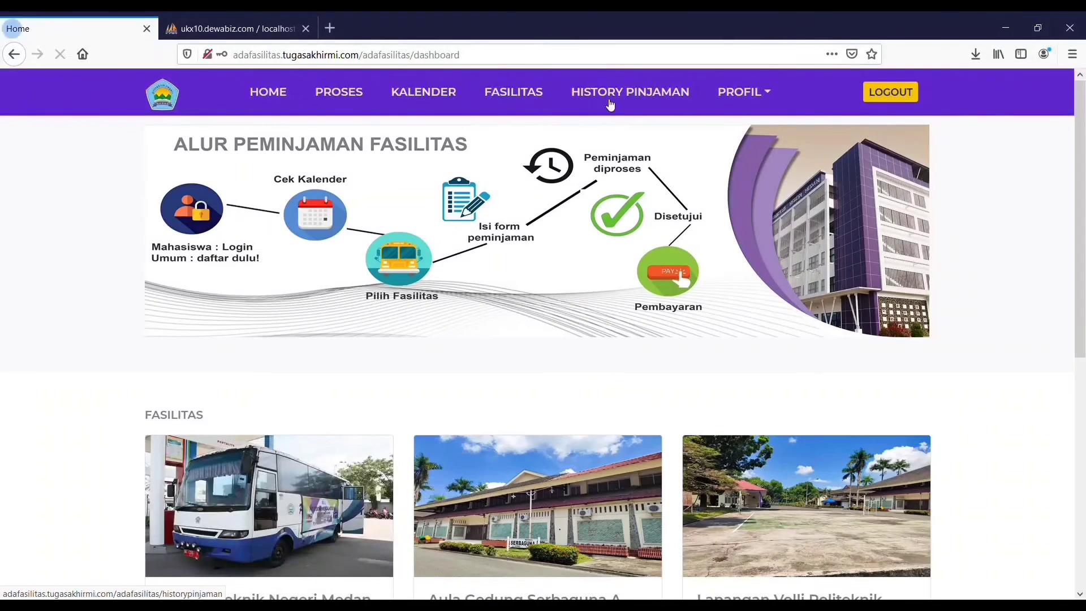
{"action": "left_click", "coordinate": [624, 92]}
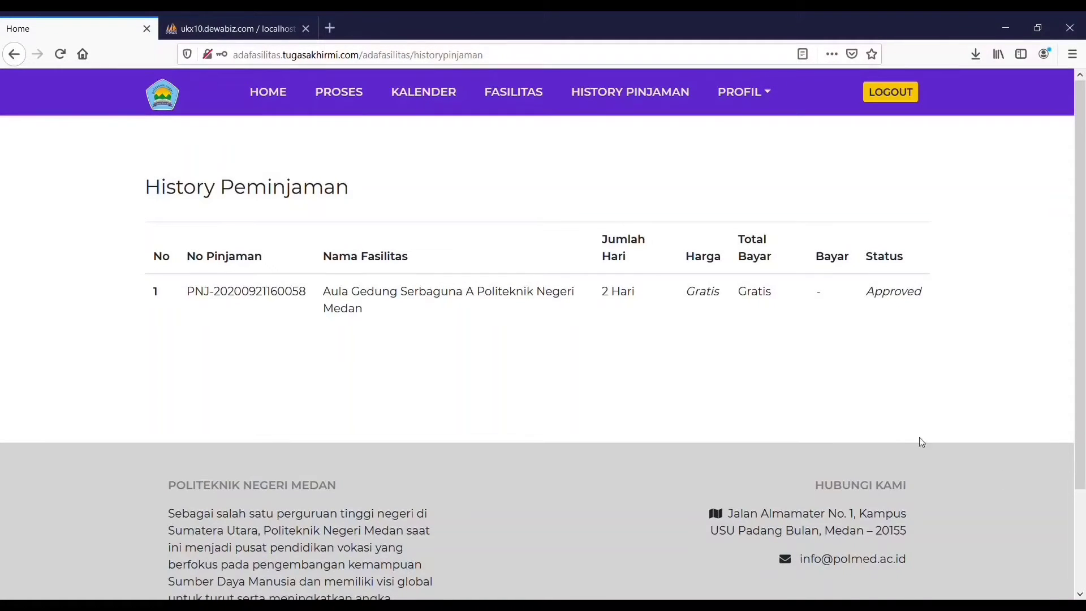
Step: Check the Approved status of the Aula Gedung Serbaguna A loan in History Peminjaman
{"action": "left_click_drag", "start_coordinate": [881, 310], "coordinate": [941, 305]}
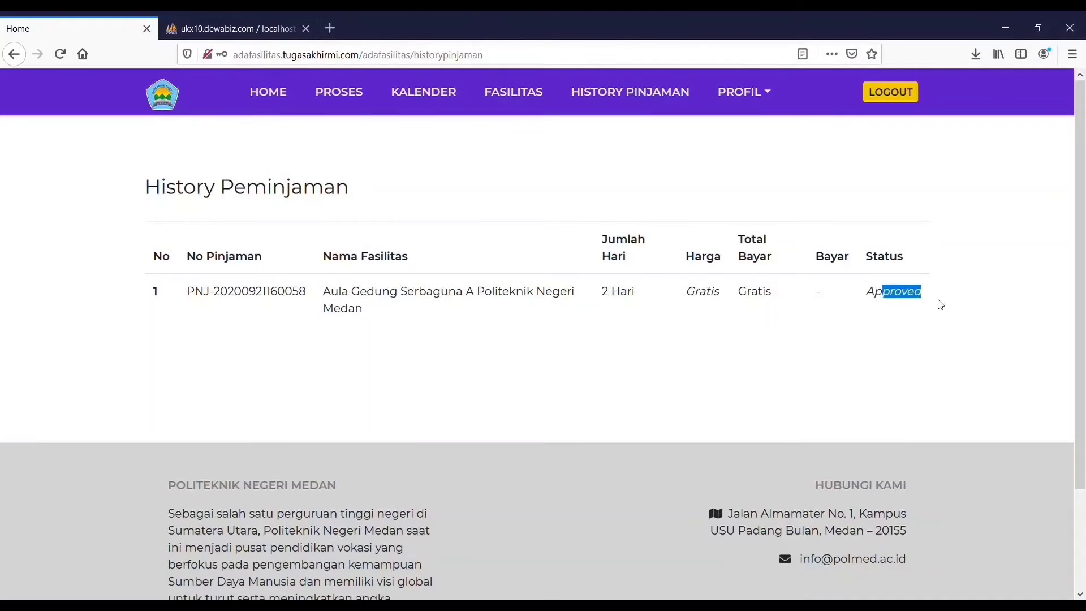
{"action": "left_click", "coordinate": [860, 307]}
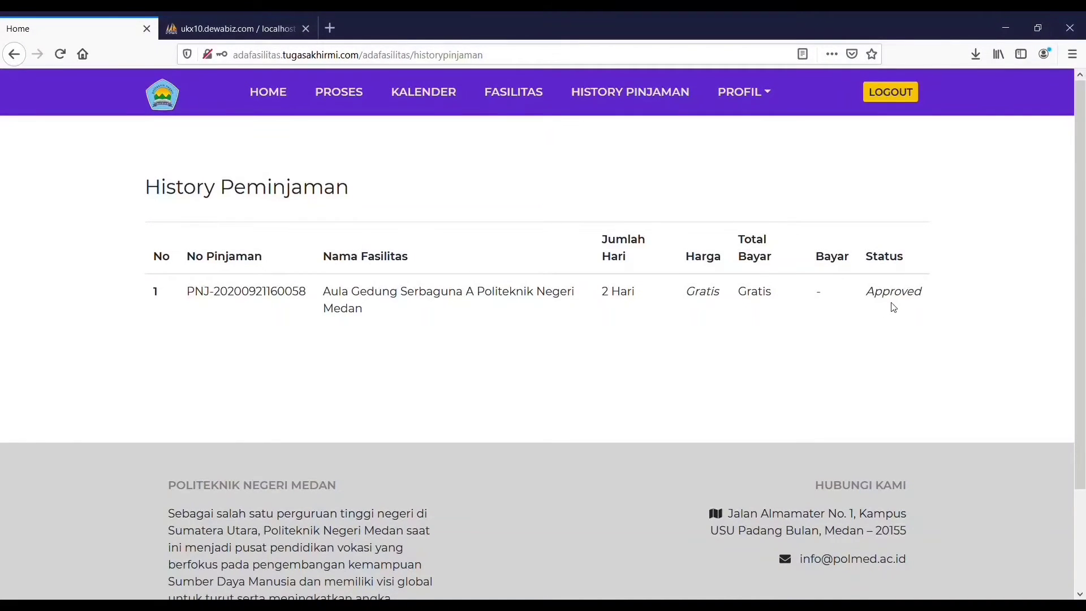
{"action": "left_click_drag", "start_coordinate": [874, 292], "coordinate": [979, 293]}
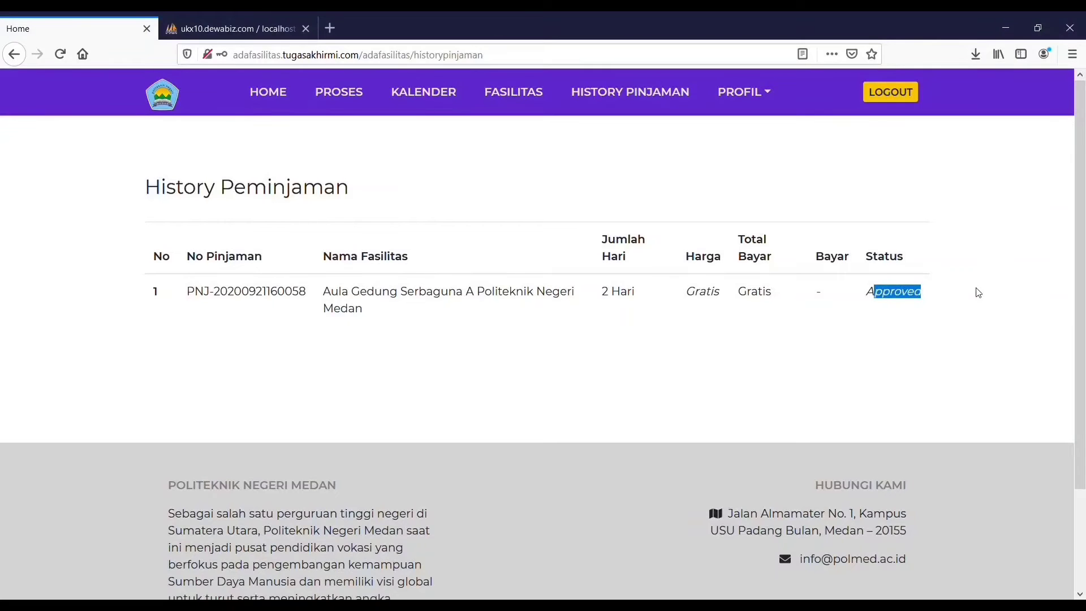
{"action": "left_click", "coordinate": [703, 249]}
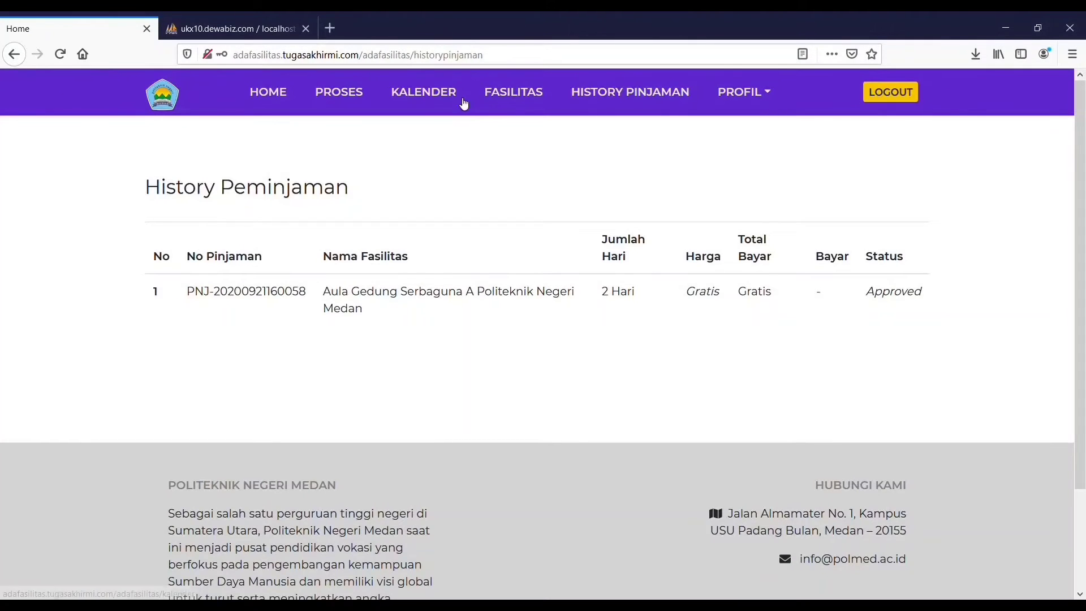
{"action": "left_click", "coordinate": [444, 103]}
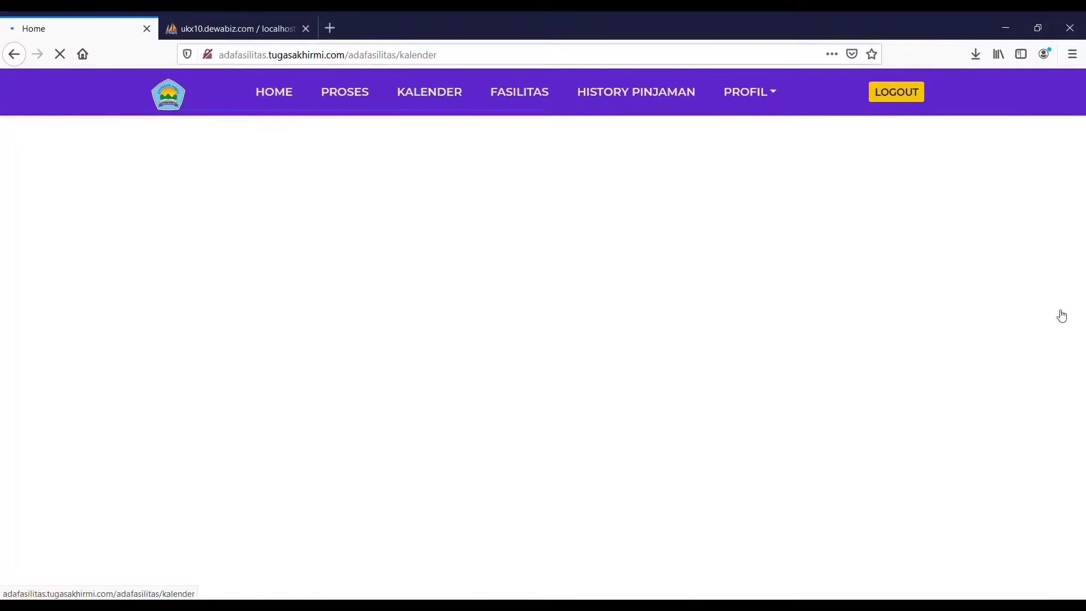
Step: Scroll the Kalender page to see Aula Gedung Serbaguna A booked 25–26 September 2020
{"action": "scroll", "coordinate": [1083, 266], "scroll_direction": "down", "scroll_amount": 3}
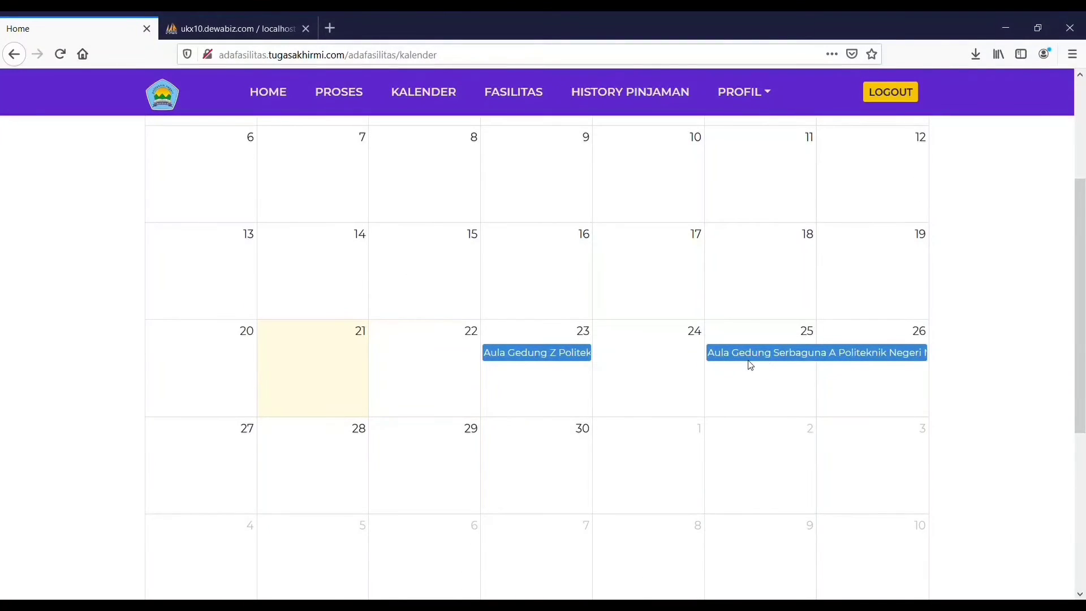
{"action": "scroll", "coordinate": [1083, 293], "scroll_direction": "up", "scroll_amount": 1}
{"action": "scroll", "coordinate": [1083, 282], "scroll_direction": "up", "scroll_amount": 2}
{"action": "scroll", "coordinate": [1067, 182], "scroll_direction": "up", "scroll_amount": 2}
{"action": "scroll", "coordinate": [1068, 244], "scroll_direction": "down", "scroll_amount": 4}
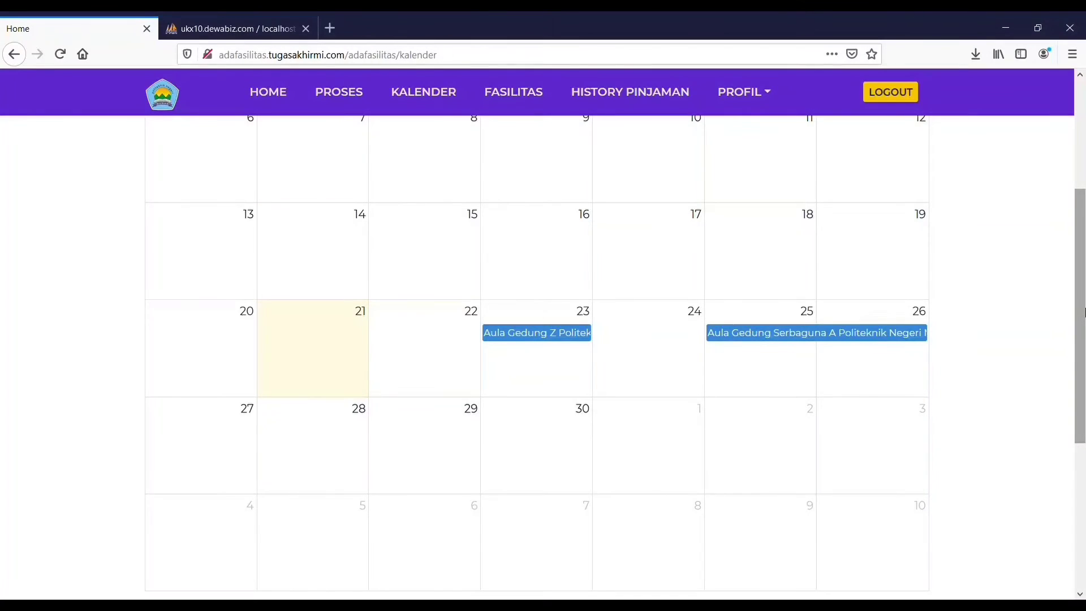
{"action": "left_click_drag", "start_coordinate": [1083, 313], "coordinate": [1083, 212]}
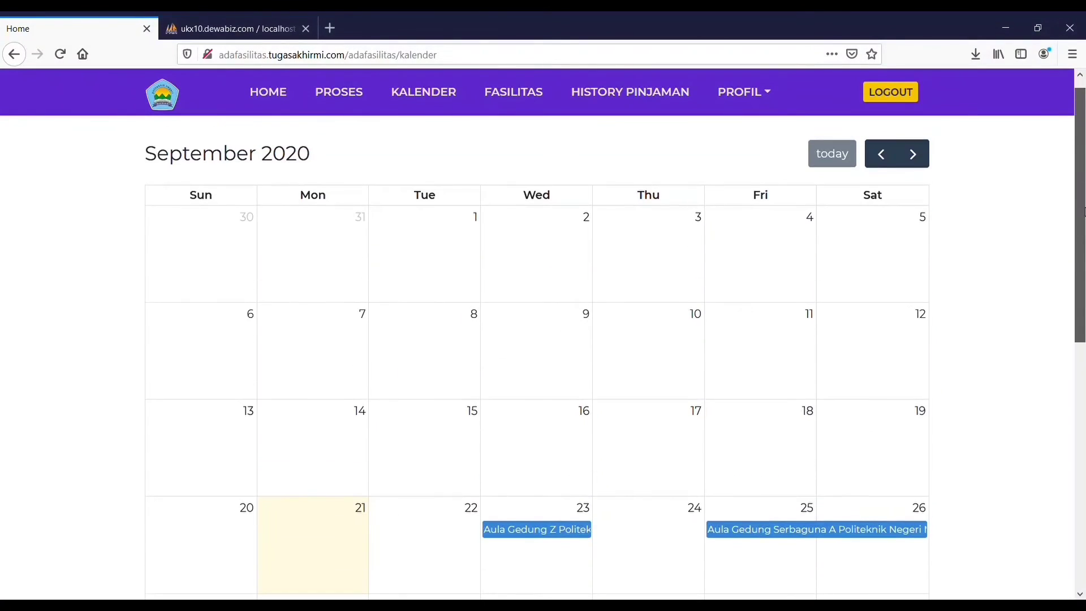
Step: Log out and start the public sign-up form with the ID card number, full name and e-mail
{"action": "left_click", "coordinate": [874, 96]}
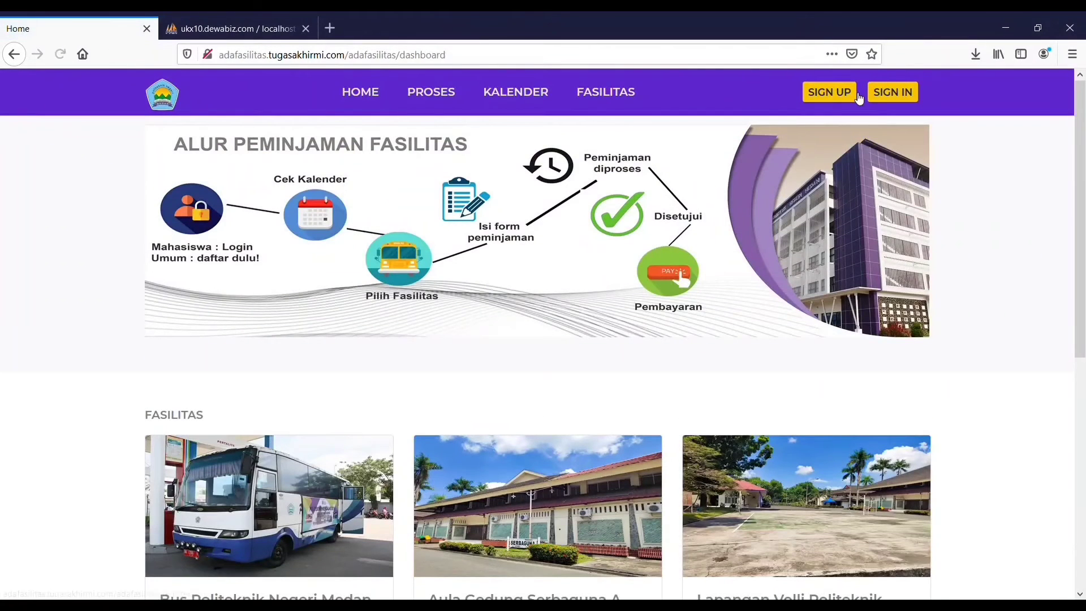
{"action": "left_click", "coordinate": [826, 99]}
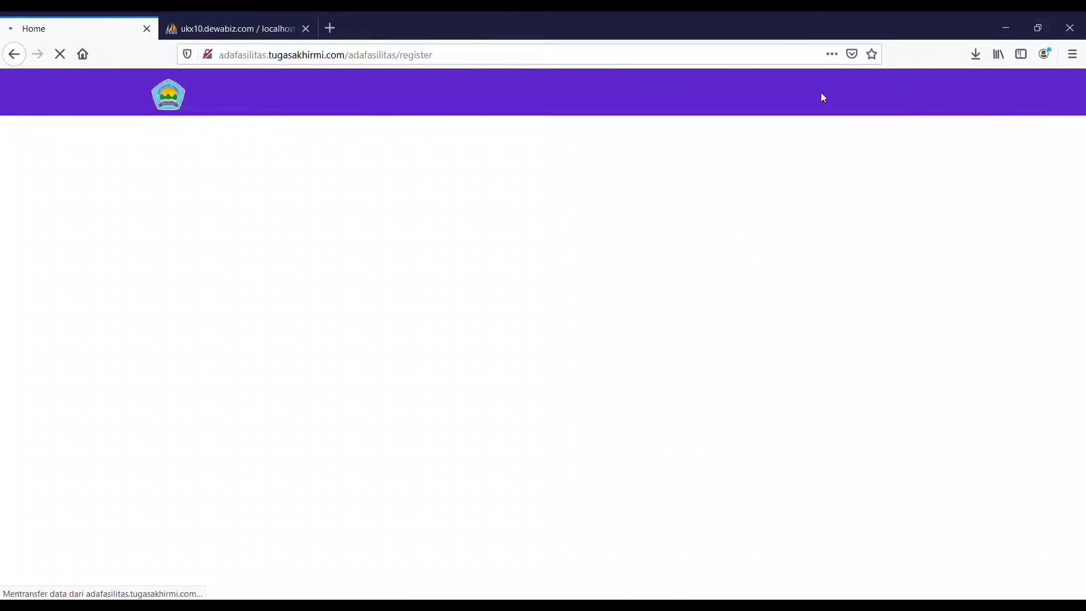
{"action": "left_click", "coordinate": [391, 271]}
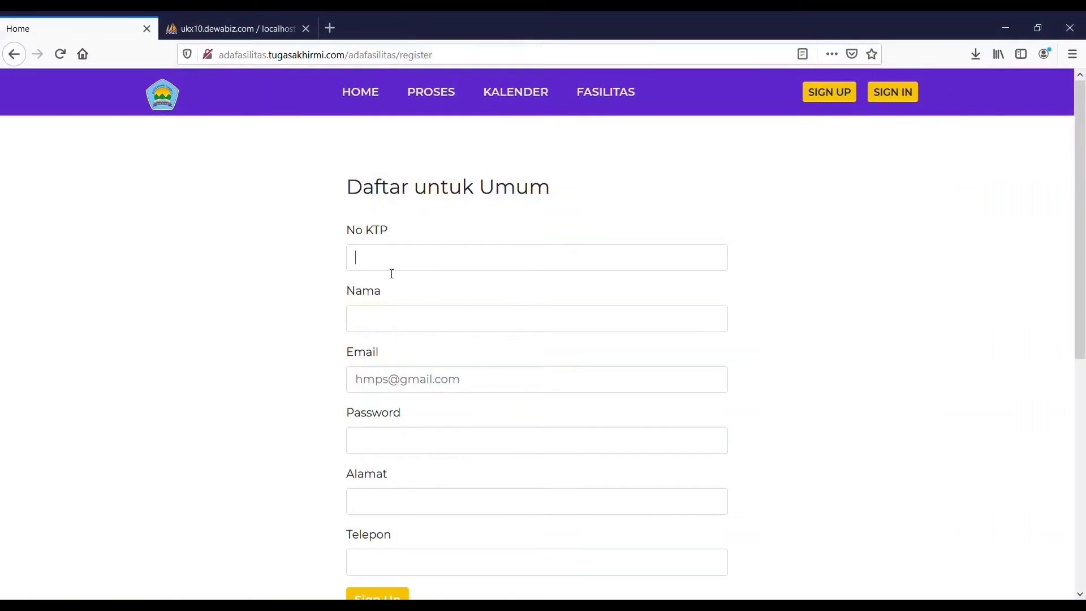
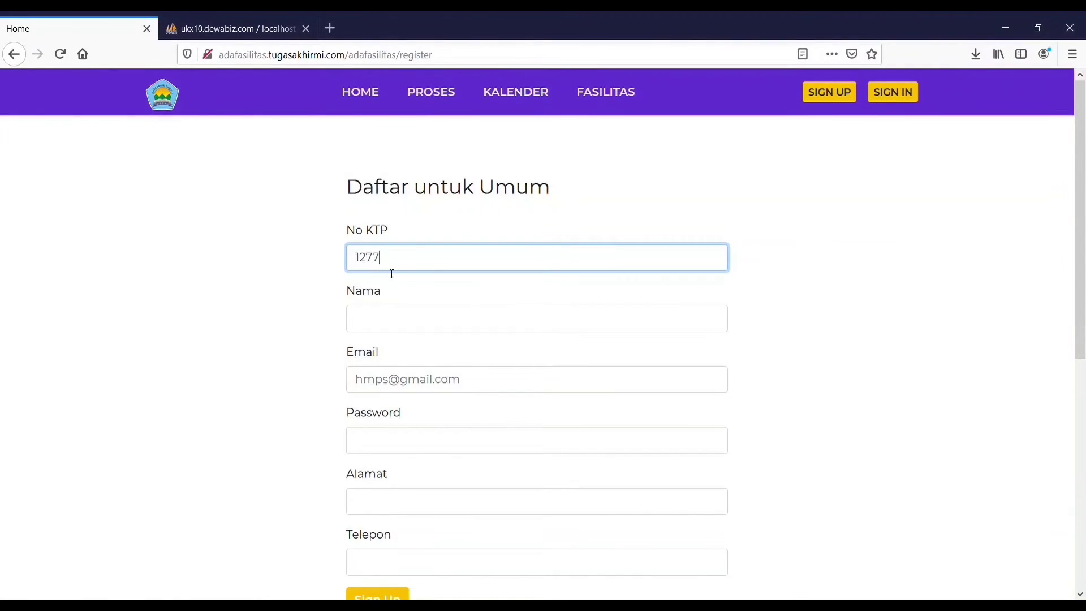
{"action": "key", "text": "Tab"}
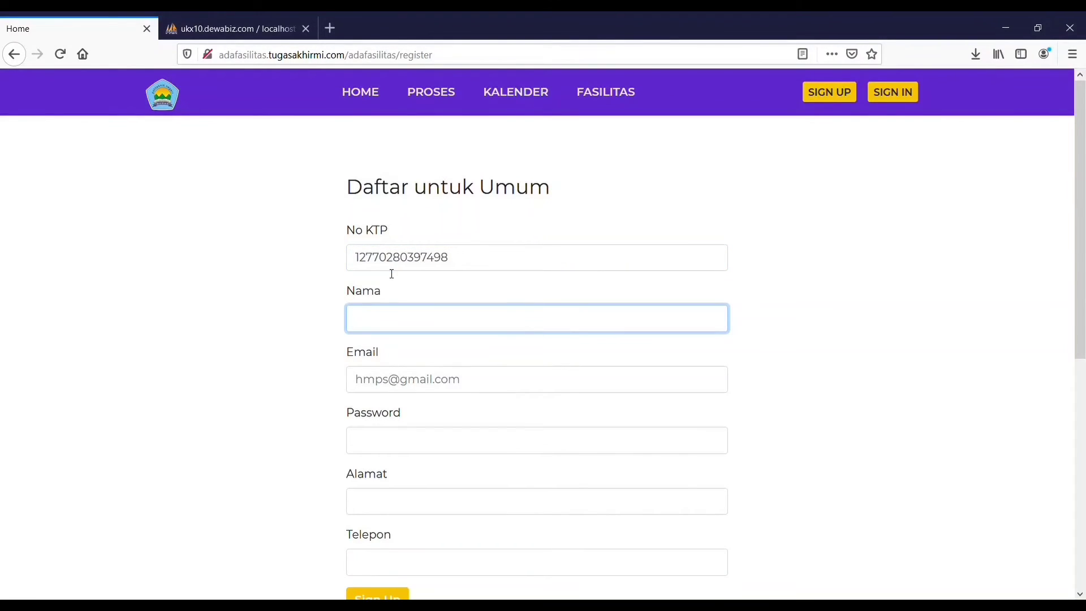
{"action": "type", "text": "Mu"}
{"action": "key", "text": "BackSpace"}
{"action": "key", "text": "BackSpace"}
{"action": "key", "text": "Tab"}
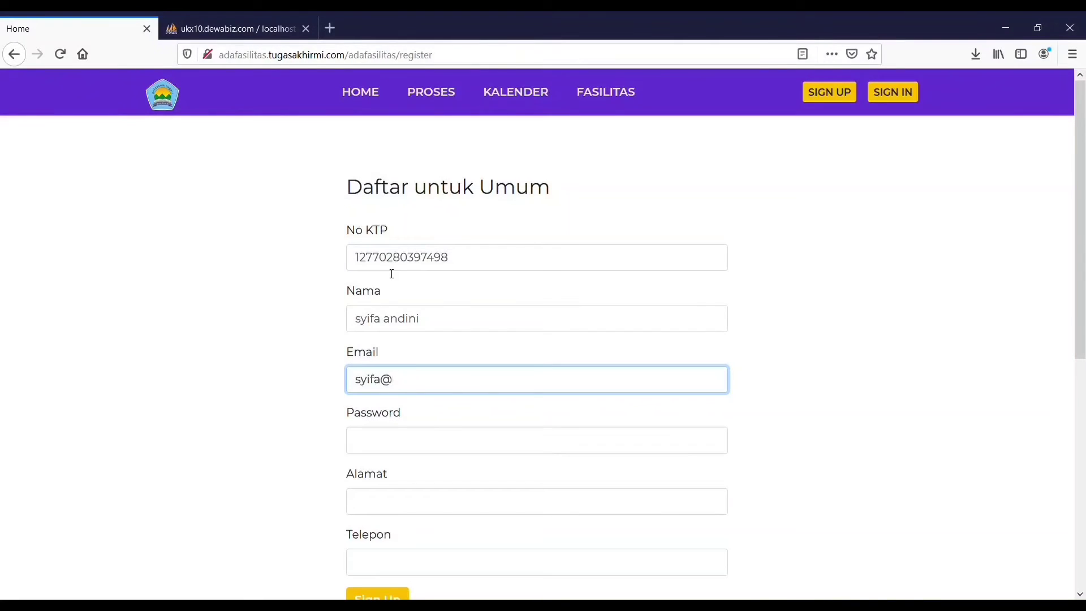
Step: Enter the account password, address and phone number, then submit the registration
{"action": "key", "text": "Tab"}
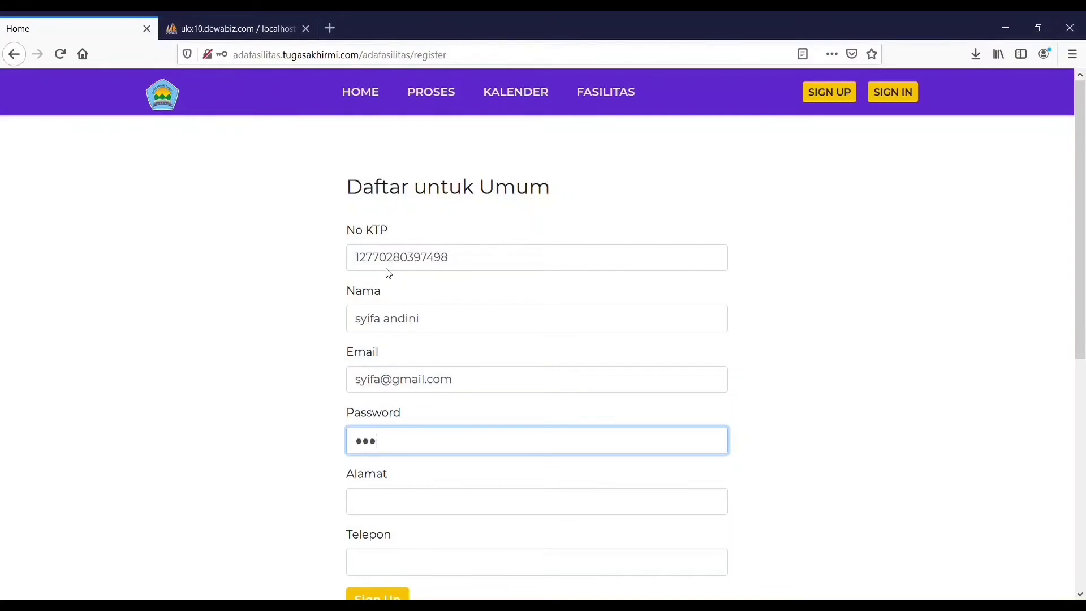
{"action": "key", "text": "BackSpace"}
{"action": "key", "text": "BackSpace"}
{"action": "key", "text": "BackSpace"}
{"action": "key", "text": "BackSpace"}
{"action": "key", "text": "BackSpace"}
{"action": "key", "text": "BackSpace"}
{"action": "key", "text": "BackSpace"}
{"action": "key", "text": "Tab"}
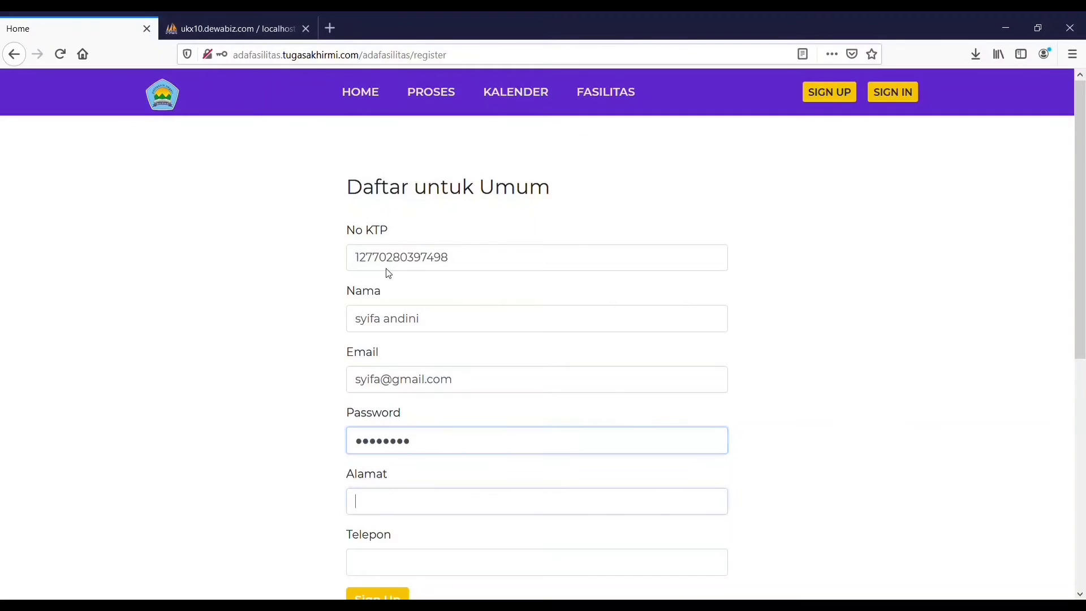
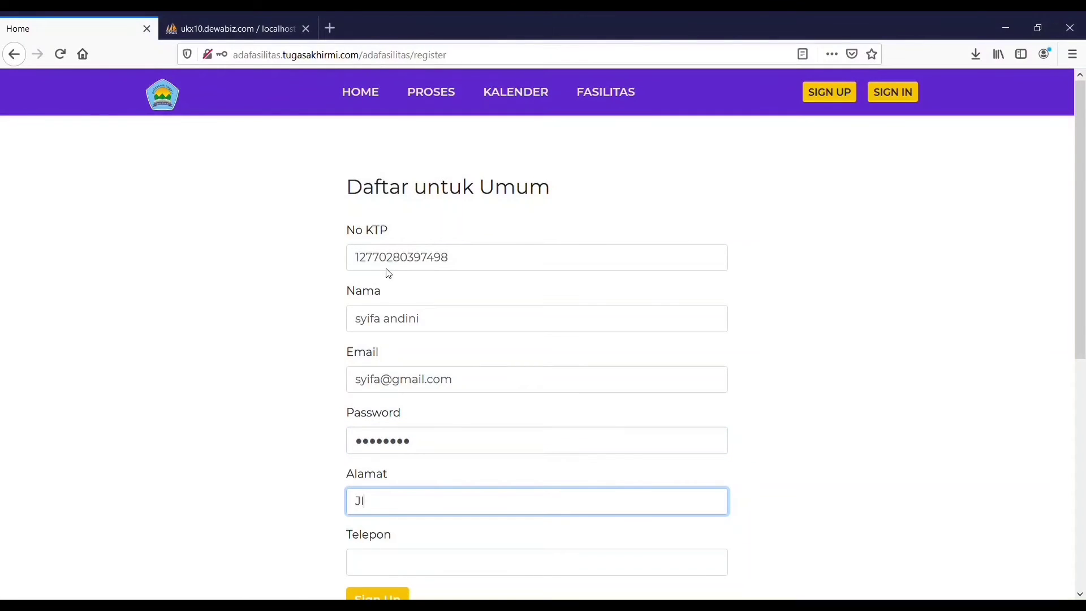
{"action": "key", "text": "Tab"}
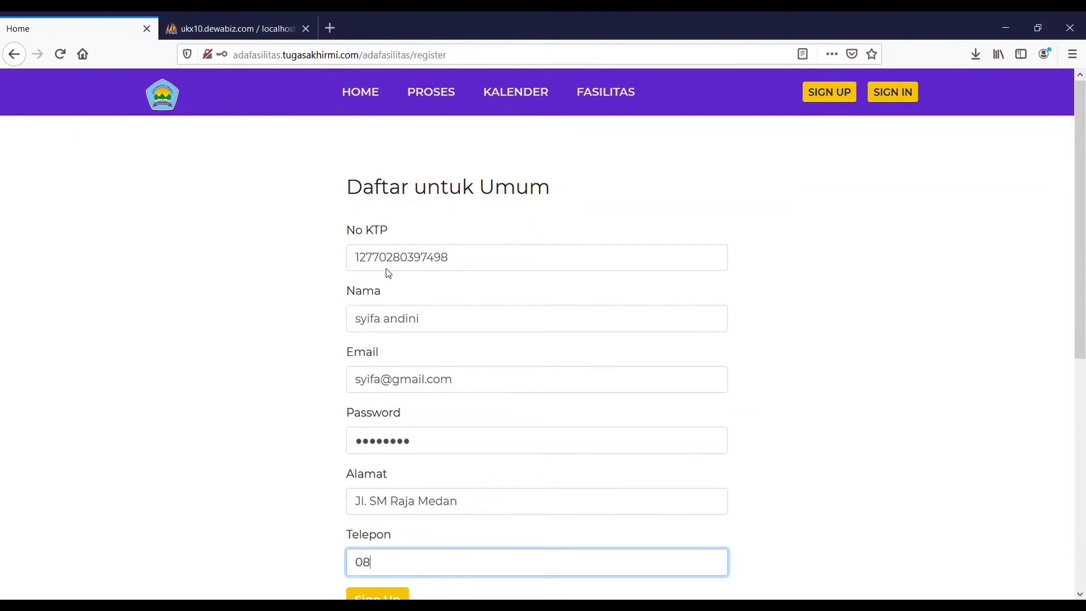
{"action": "key", "text": "Tab"}
{"action": "key", "text": "Return"}
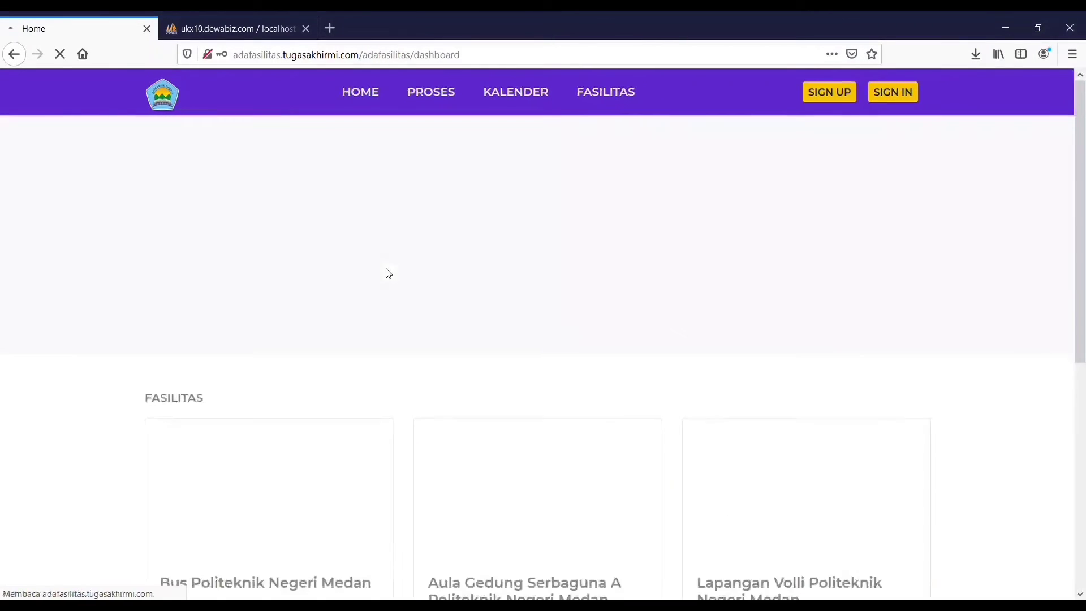
Step: Sign in with the newly registered account's e-mail and password
{"action": "left_click", "coordinate": [886, 96]}
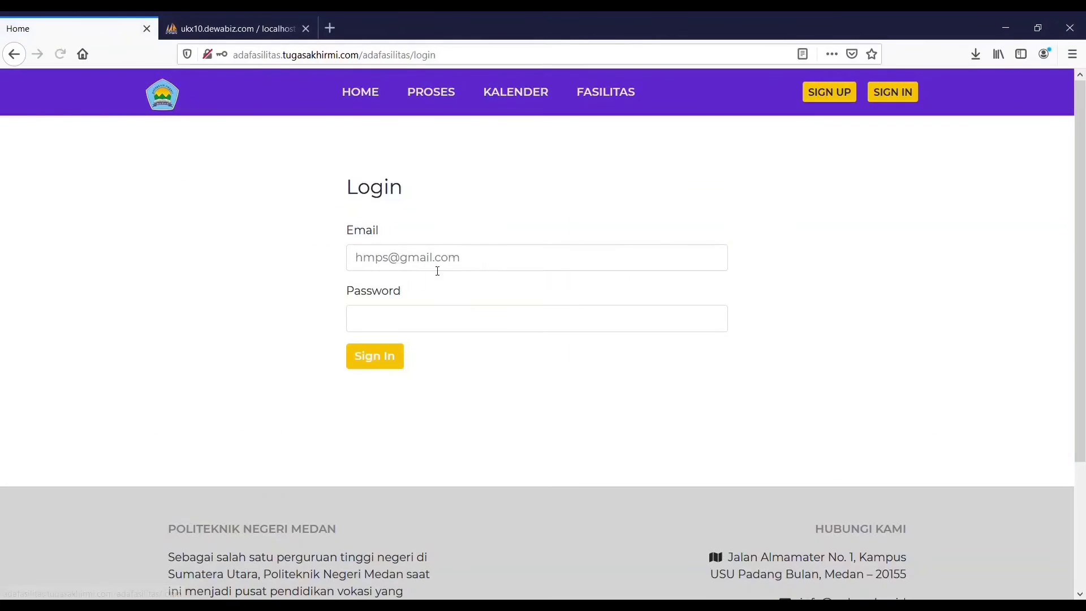
{"action": "left_click", "coordinate": [415, 268]}
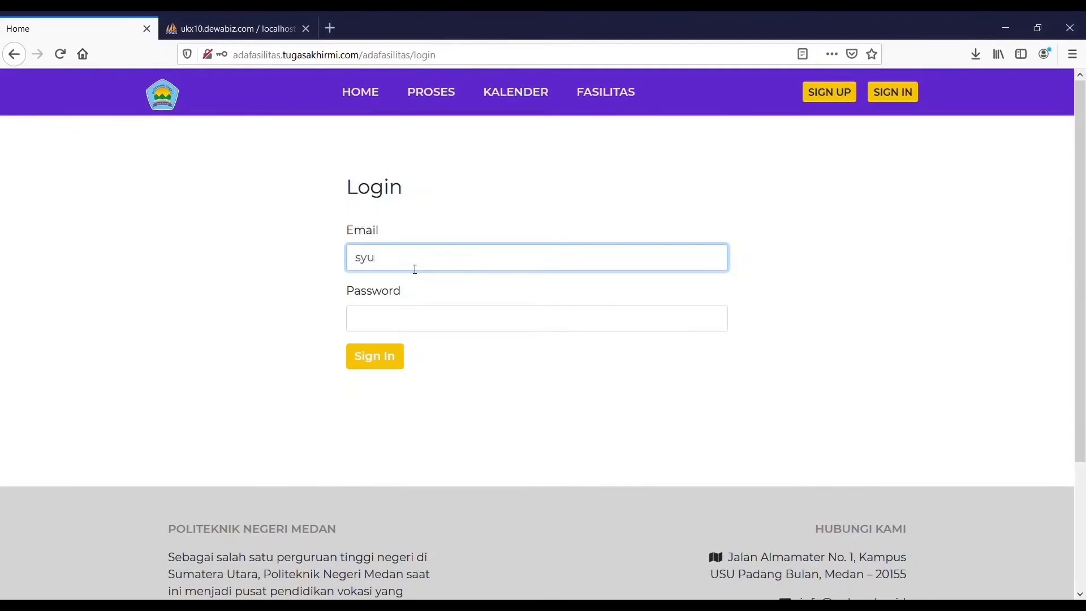
{"action": "key", "text": "Tab"}
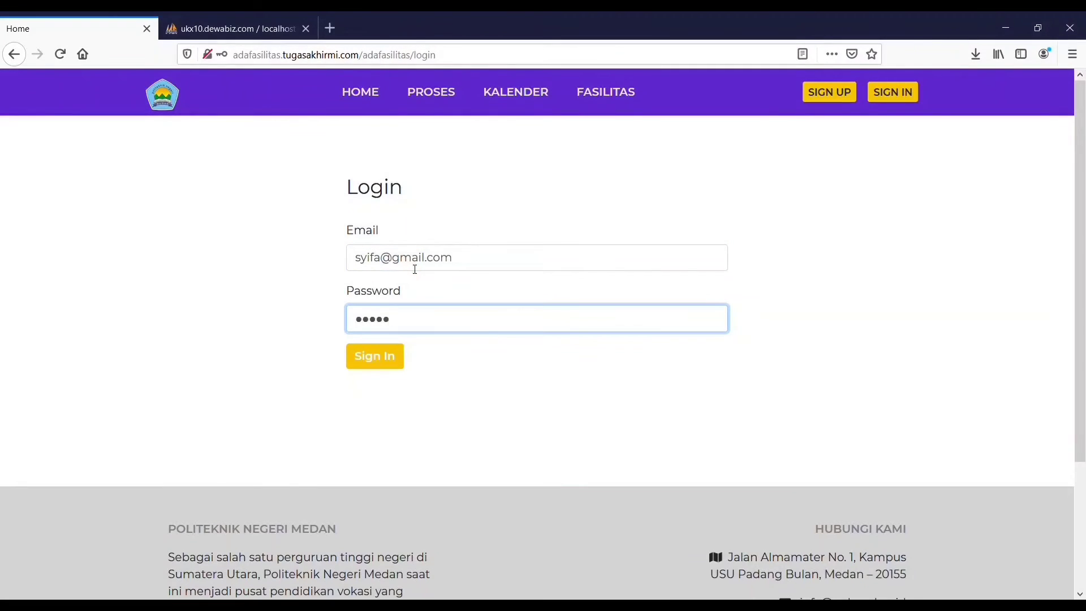
{"action": "key", "text": "Return"}
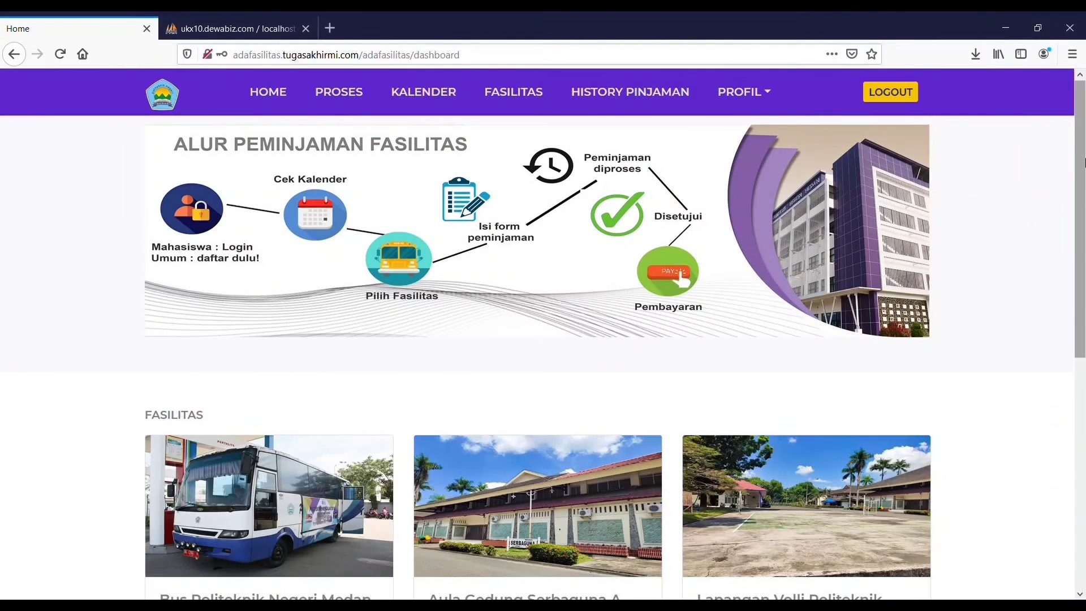
{"action": "scroll", "coordinate": [1063, 209], "scroll_direction": "down", "scroll_amount": 7}
{"action": "scroll", "coordinate": [1065, 208], "scroll_direction": "up", "scroll_amount": 6}
{"action": "scroll", "coordinate": [1064, 203], "scroll_direction": "up", "scroll_amount": 1}
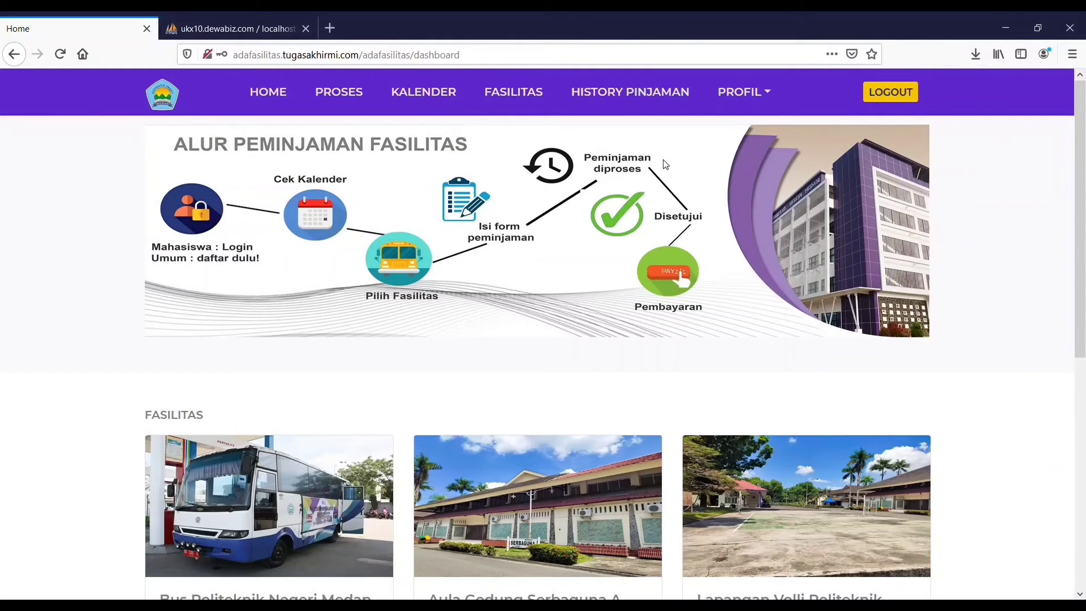
Step: Open the Aula Gedung Z details from the facility list, showing IDR 8.000.000 and 200-person capacity
{"action": "left_click", "coordinate": [417, 100]}
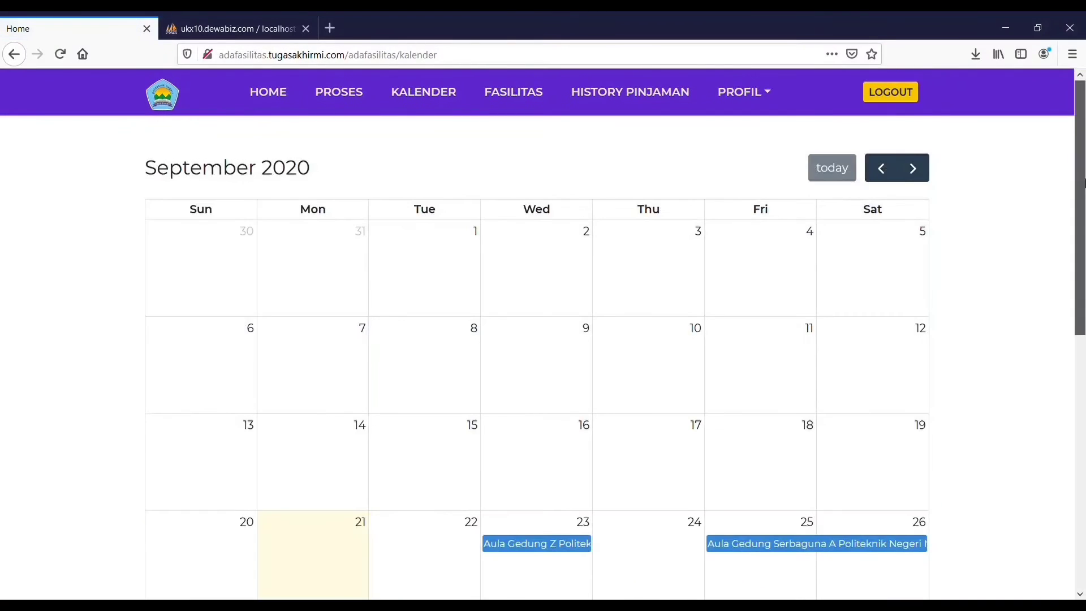
{"action": "left_click_drag", "start_coordinate": [1084, 184], "coordinate": [1083, 248]}
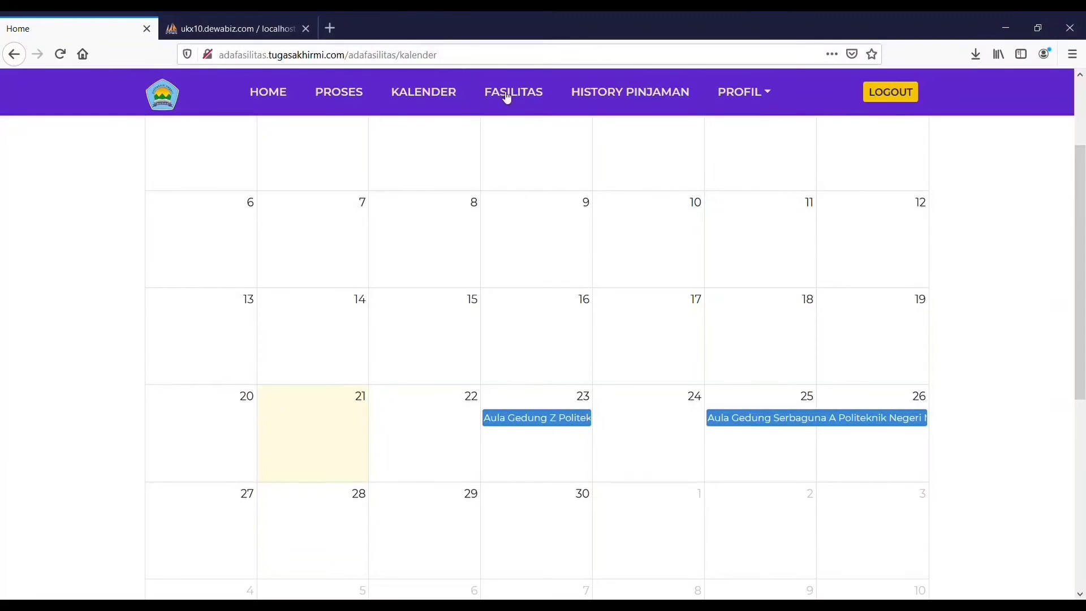
{"action": "left_click", "coordinate": [535, 90]}
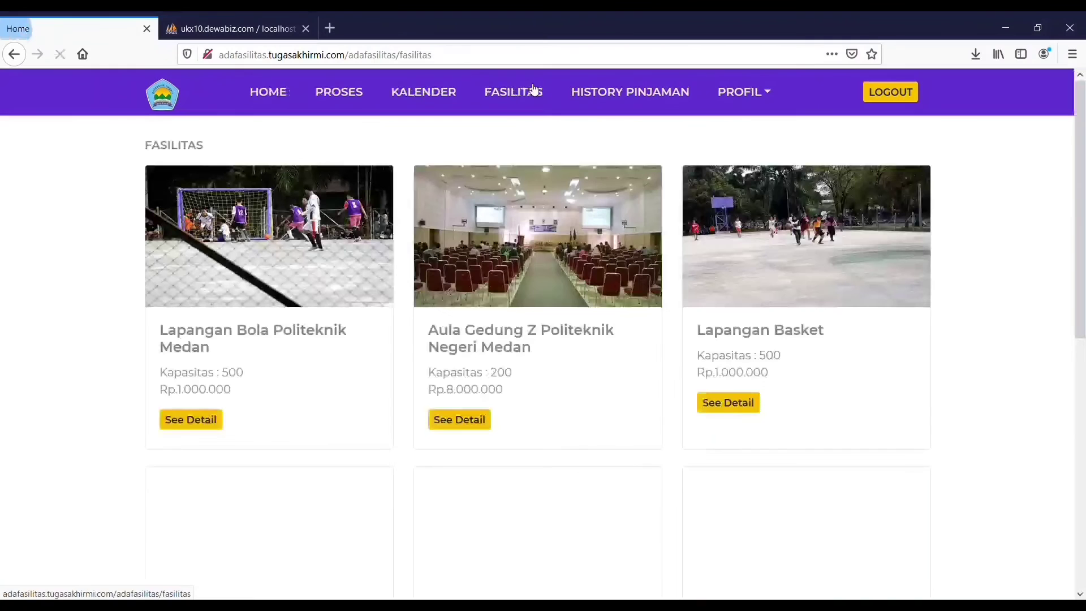
{"action": "left_click", "coordinate": [451, 424]}
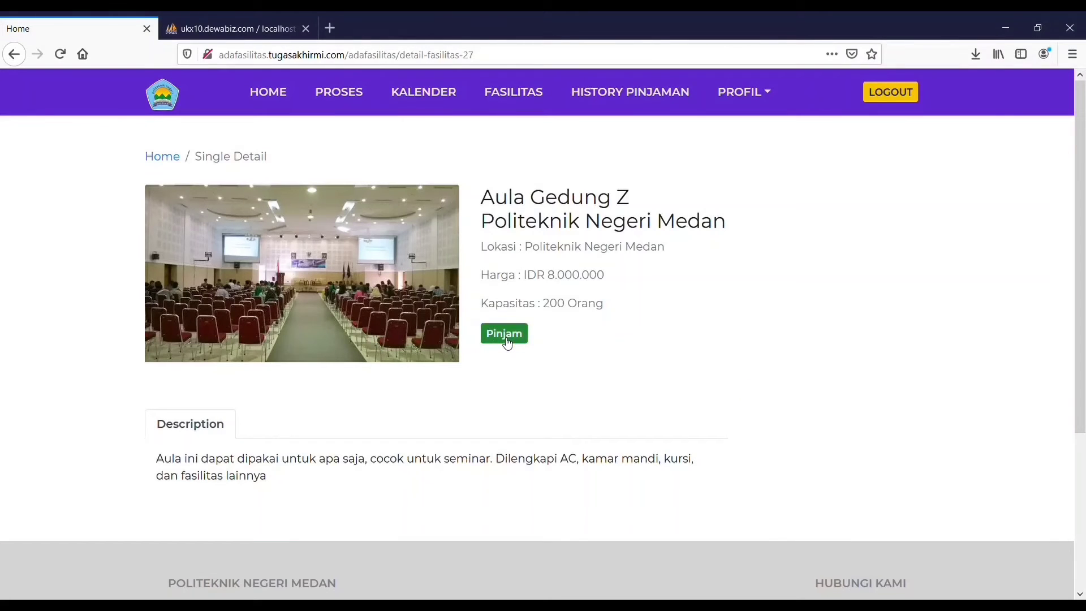
{"action": "left_click_drag", "start_coordinate": [482, 284], "coordinate": [610, 284]}
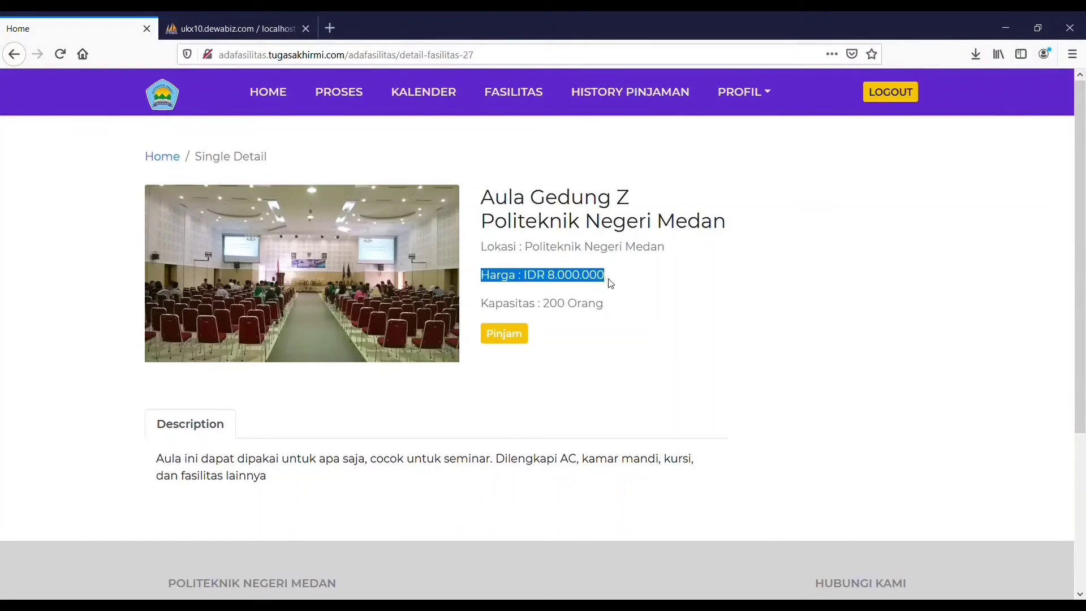
Step: Start an Aula Gedung Z loan dated 30 September 2020, ending at 19:00 the same day
{"action": "left_click", "coordinate": [495, 345]}
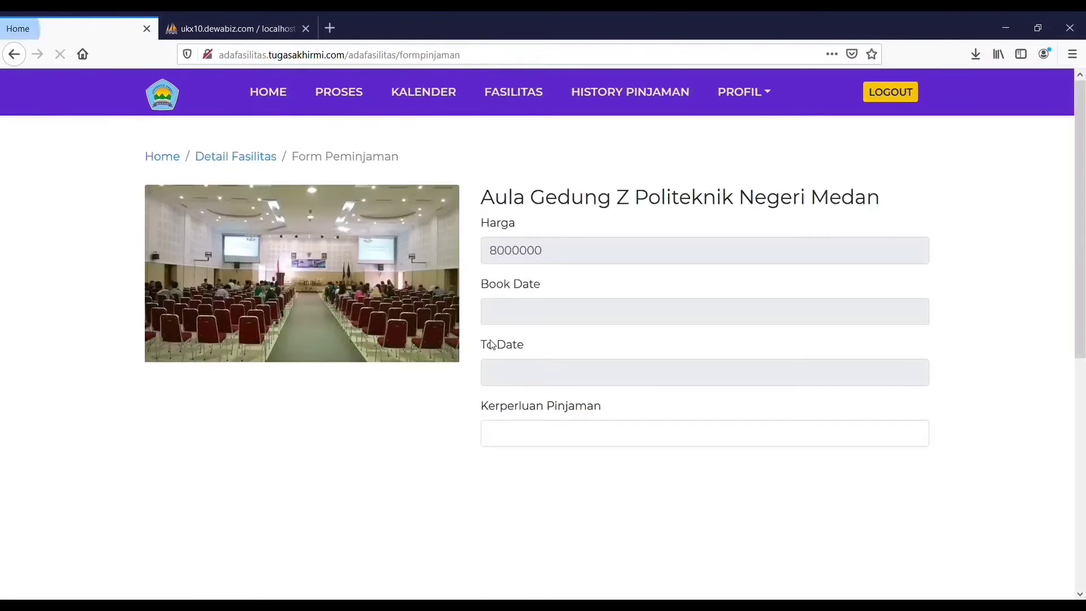
{"action": "left_click", "coordinate": [500, 309]}
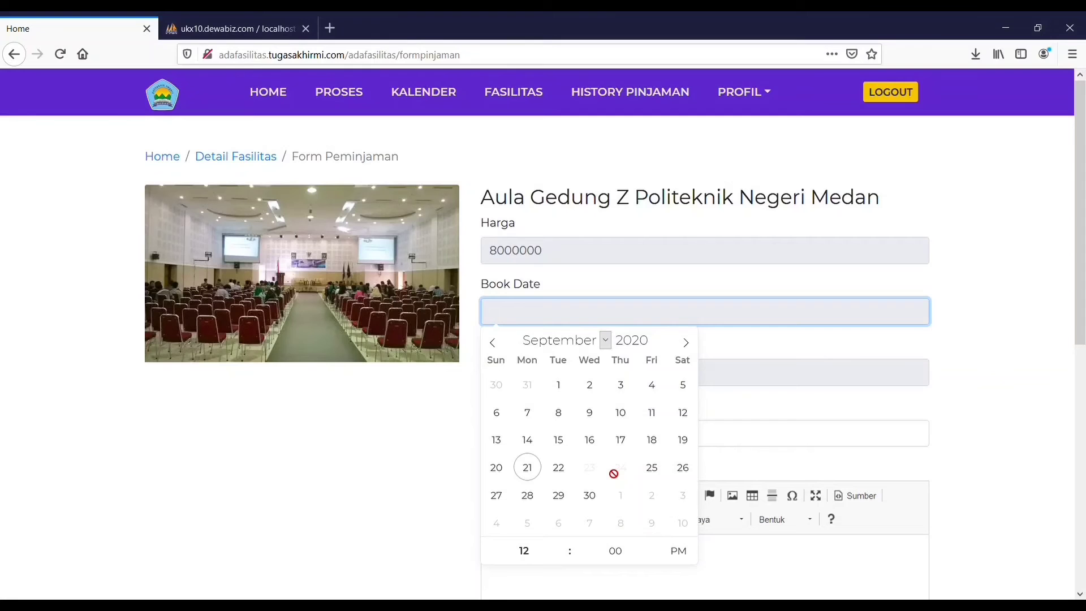
{"action": "left_click", "coordinate": [591, 500]}
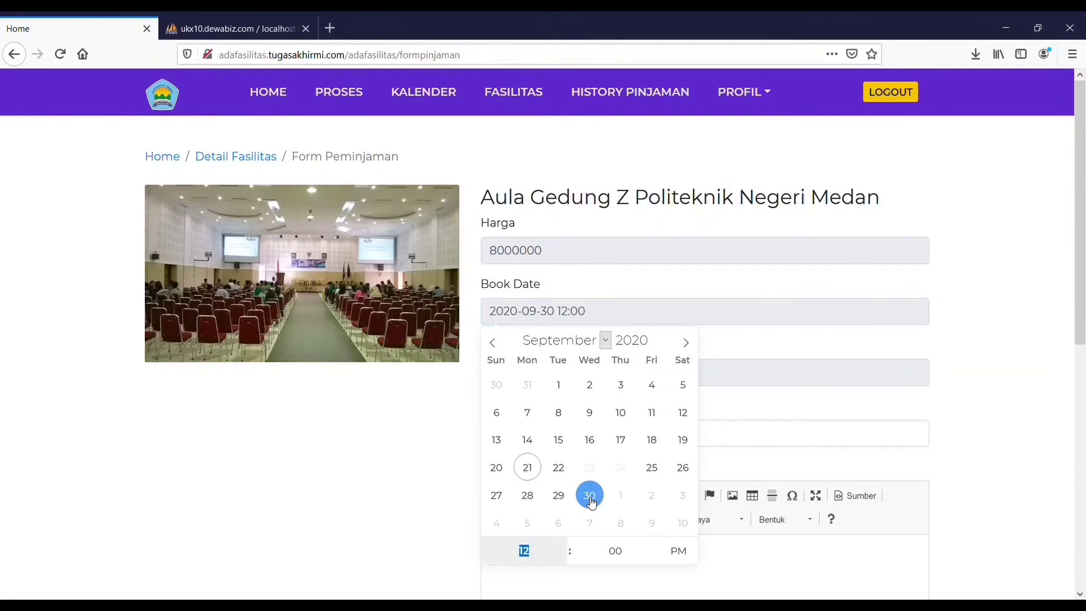
{"action": "left_click", "coordinate": [836, 373]}
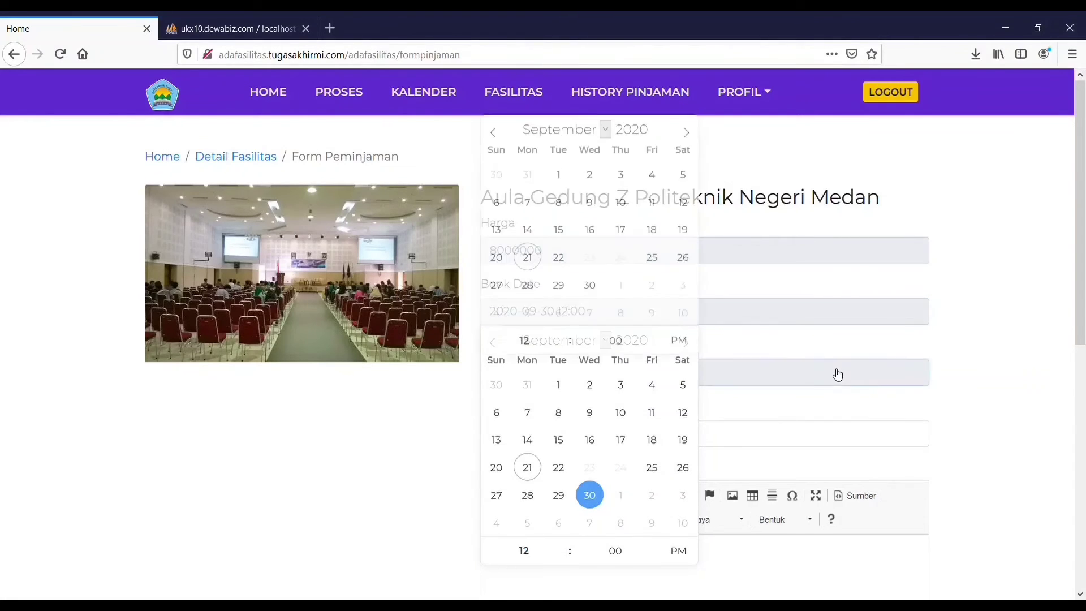
{"action": "left_click", "coordinate": [590, 289]}
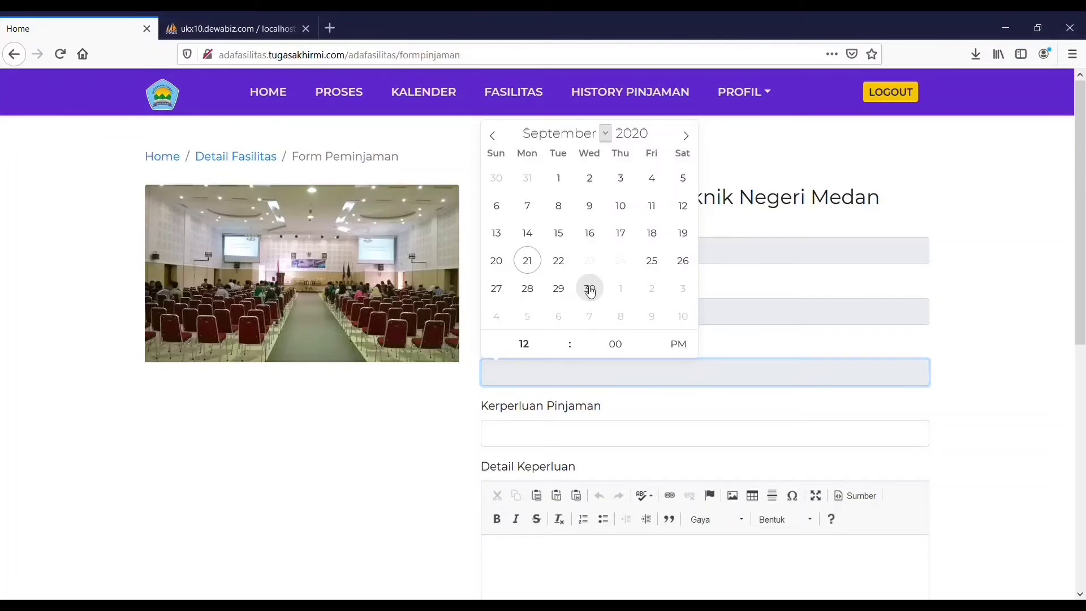
{"action": "type", "text": "7"}
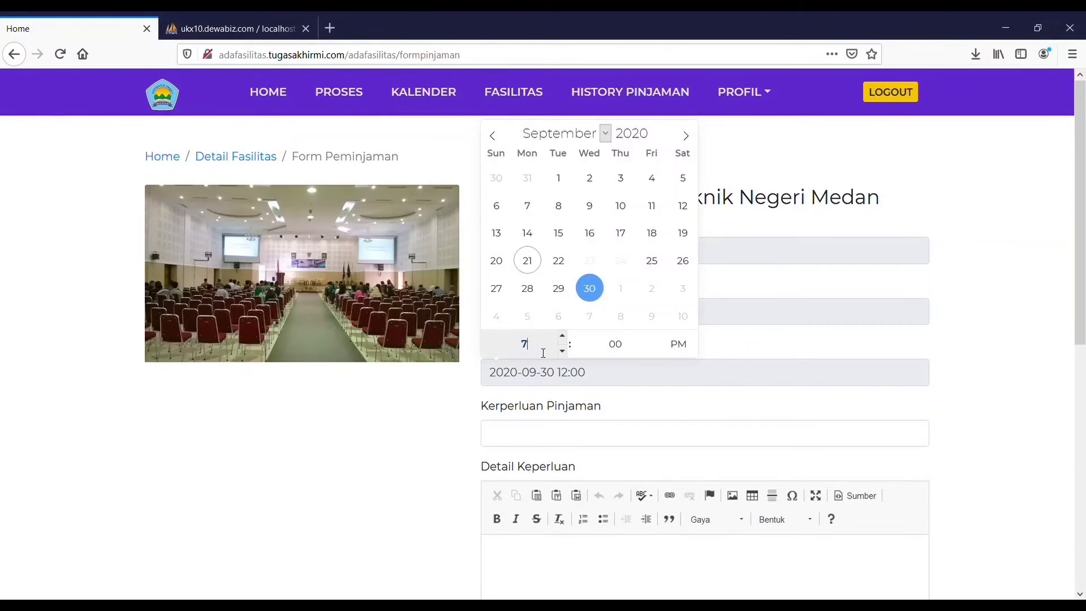
{"action": "key", "text": "Return"}
Step: Enter purpose 'Rapat' with details 'Mic' and 'Sound sytem', and submit the request
{"action": "left_click", "coordinate": [552, 430]}
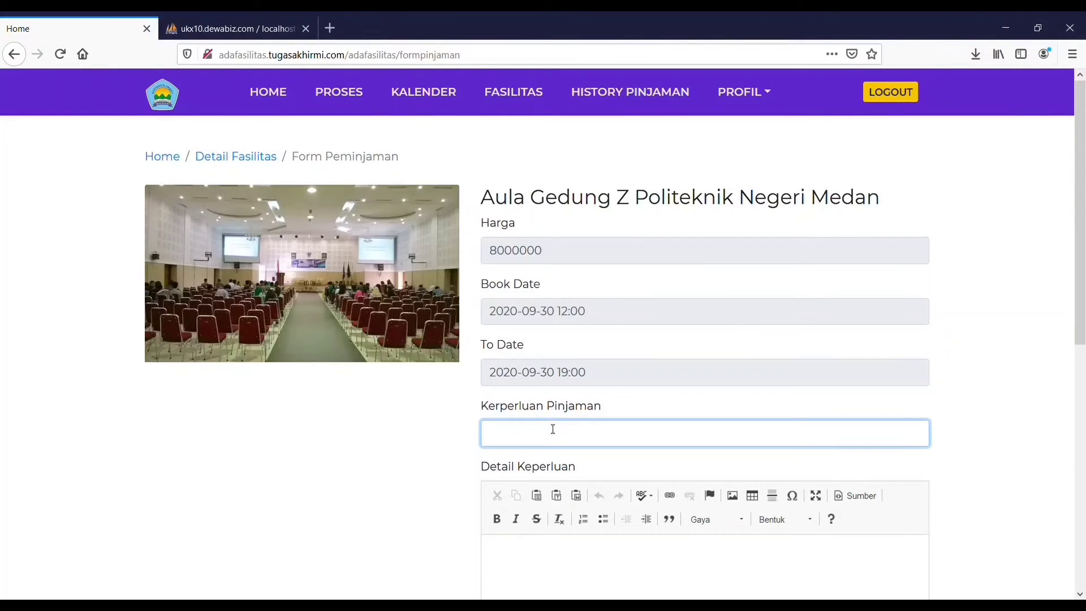
{"action": "type", "text": "Rapat"}
{"action": "left_click_drag", "start_coordinate": [1081, 243], "coordinate": [1082, 336]}
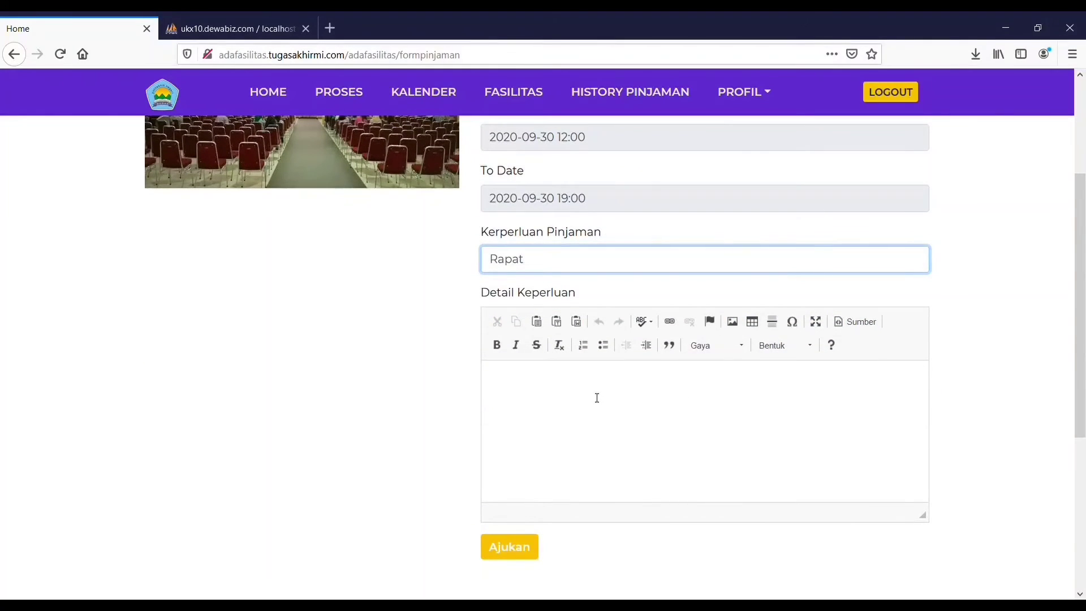
{"action": "left_click", "coordinate": [586, 459]}
{"action": "type", "text": "Mic"}
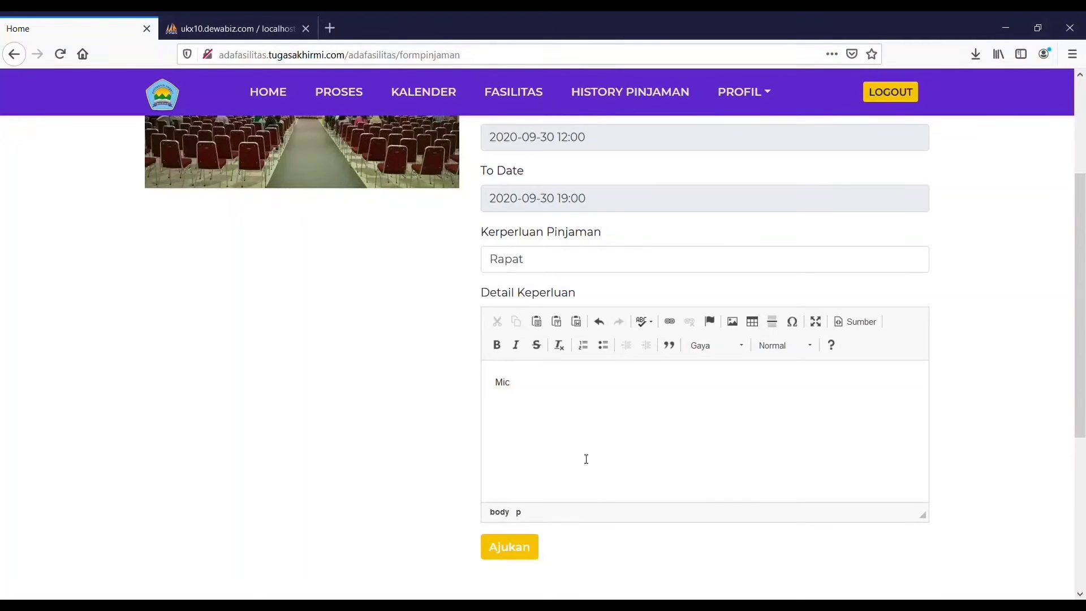
{"action": "key", "text": "Return"}
{"action": "type", "text": "Sound sytem"}
{"action": "key", "text": "Tab"}
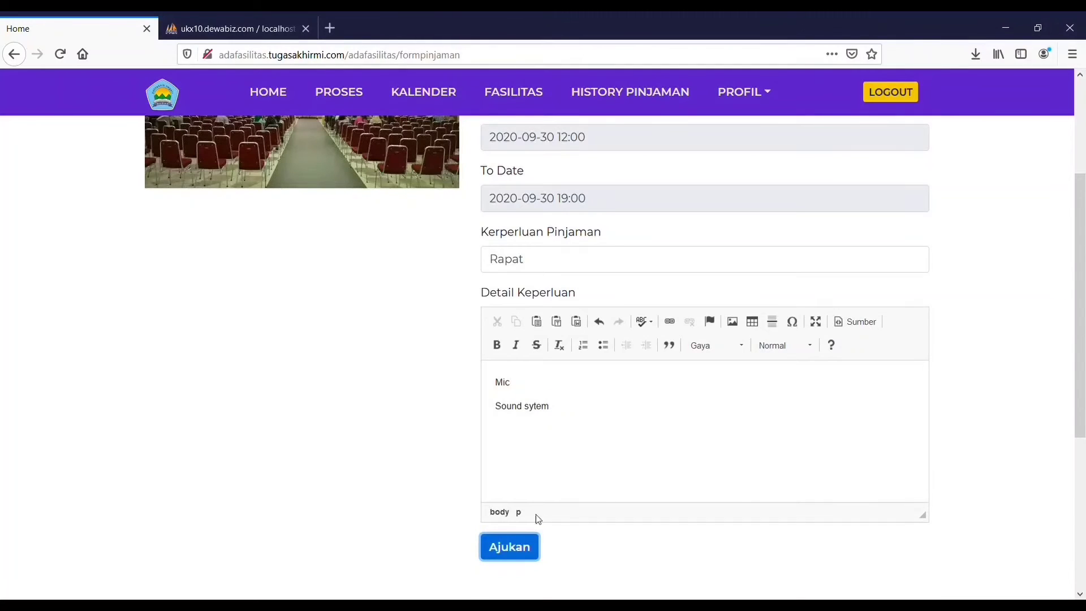
{"action": "left_click", "coordinate": [500, 546]}
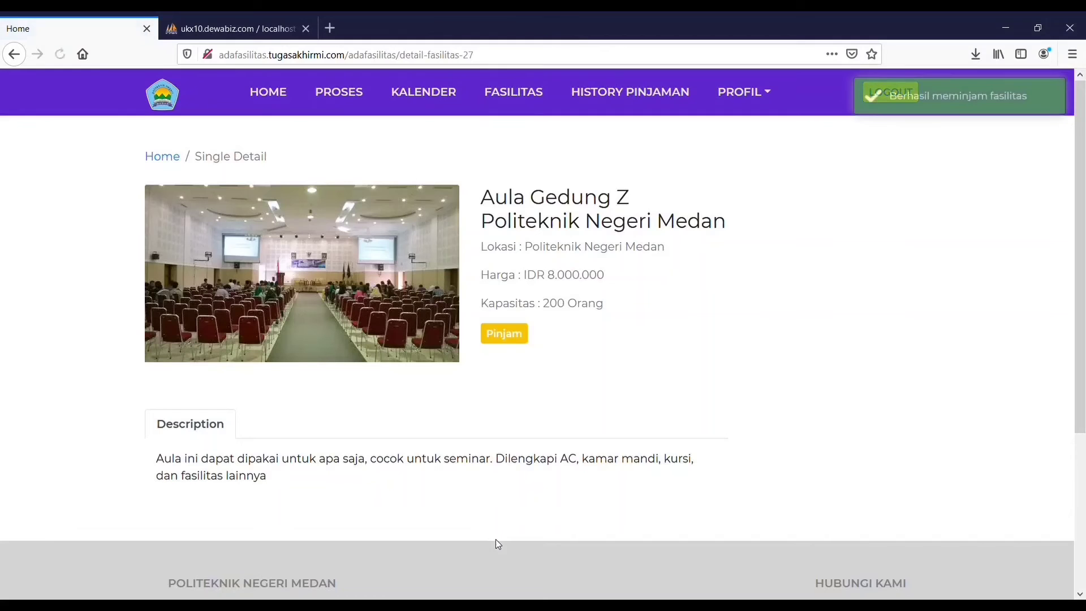
Step: Check the Aula Gedung Z loan shows 'Surat di Bagian Umum' in the history, then log out
{"action": "left_click", "coordinate": [617, 94]}
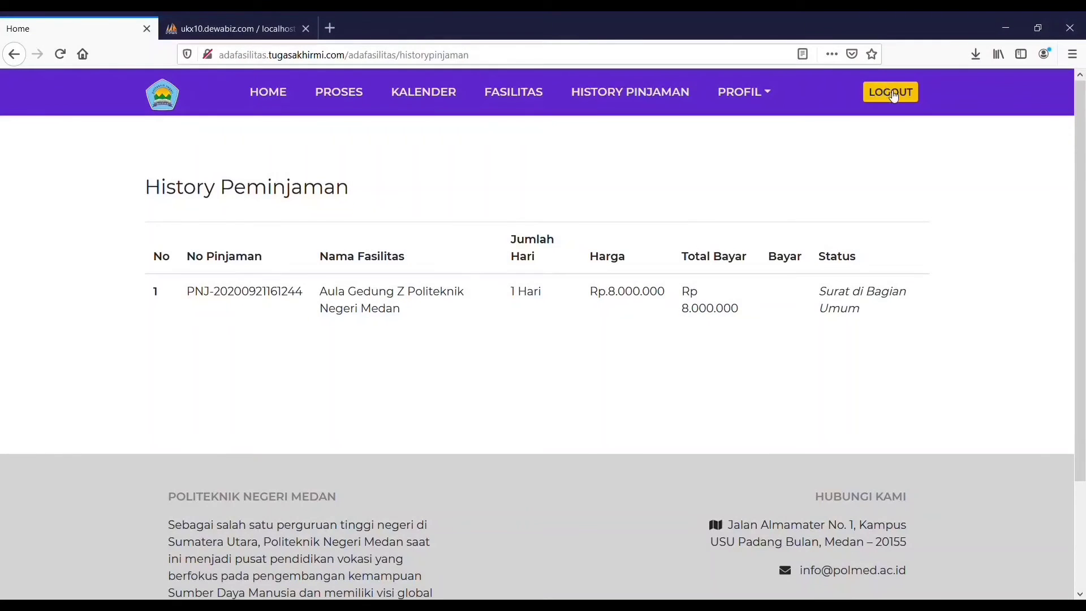
{"action": "left_click", "coordinate": [893, 93]}
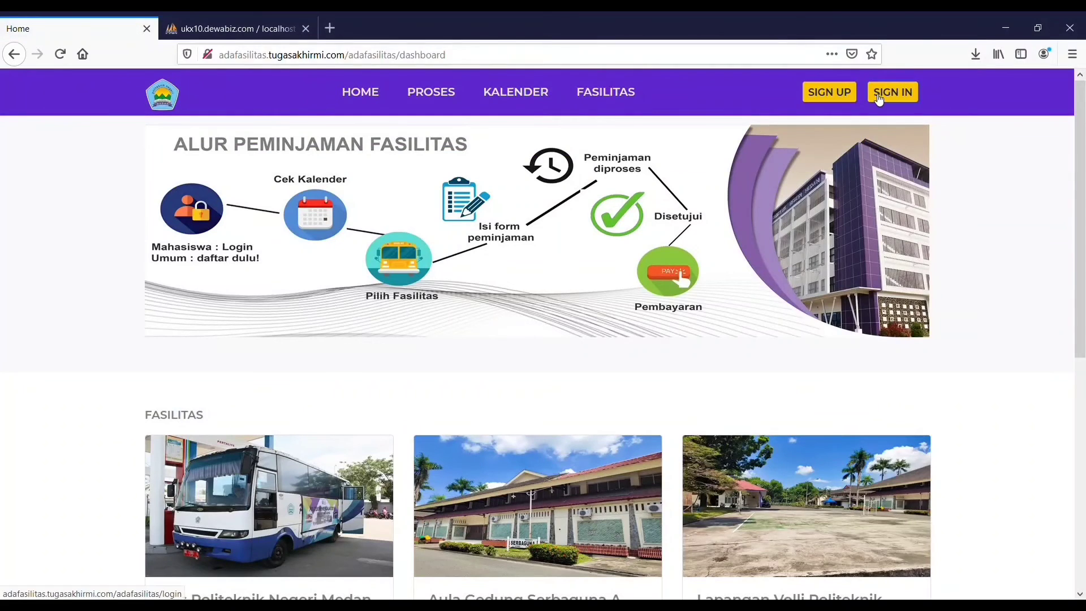
Step: Sign in as admin using the browser's saved login
{"action": "left_click", "coordinate": [880, 99]}
{"action": "left_click", "coordinate": [406, 264]}
{"action": "type", "text": "ad"}
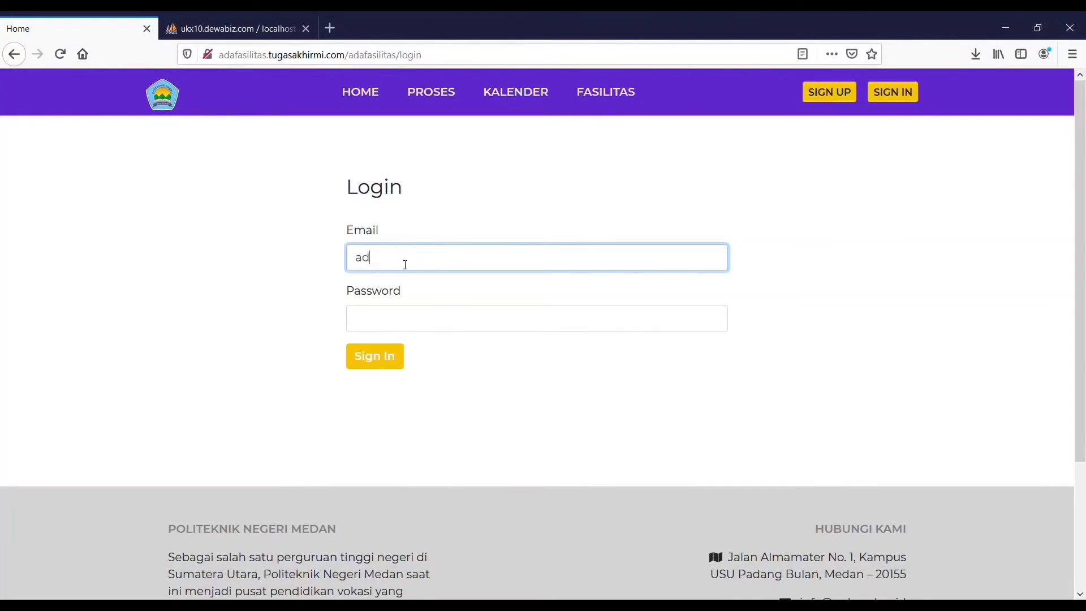
{"action": "key", "text": "Down"}
{"action": "key", "text": "Return"}
{"action": "key", "text": "Tab"}
{"action": "key", "text": "Tab"}
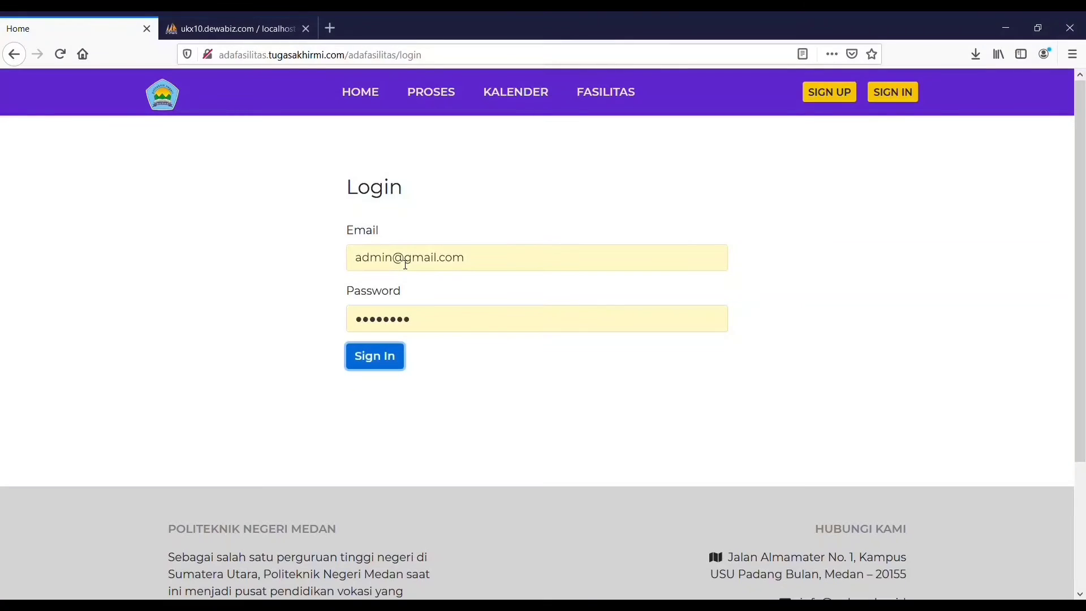
{"action": "key", "text": "Return"}
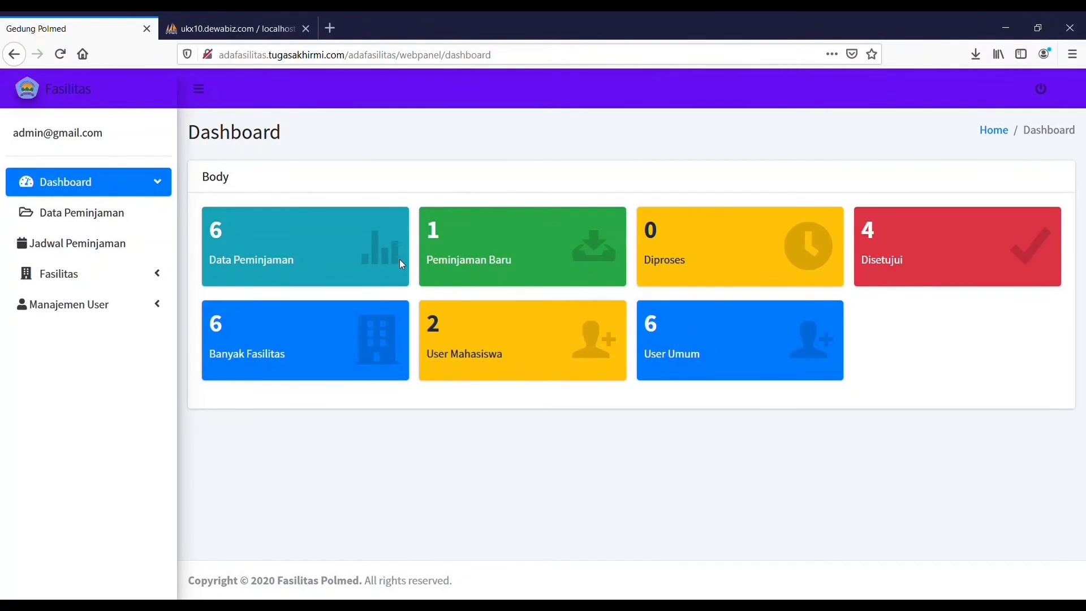
Step: Approve the first Data Peminjaman request, for Aula Gedung Z, and sign out
{"action": "left_click", "coordinate": [116, 212]}
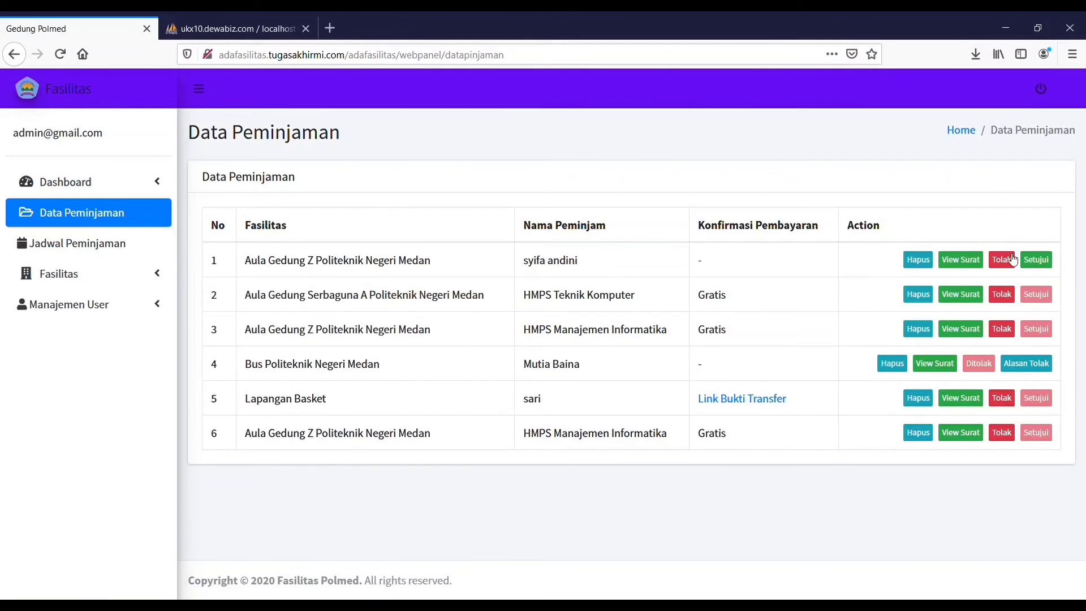
{"action": "left_click", "coordinate": [1043, 261]}
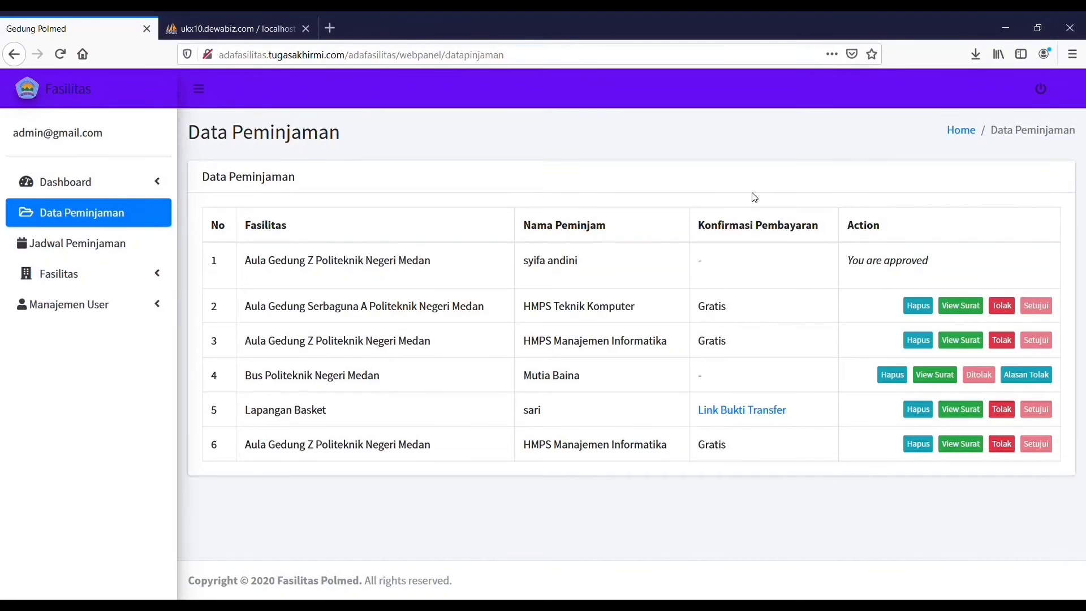
{"action": "left_click", "coordinate": [1047, 90]}
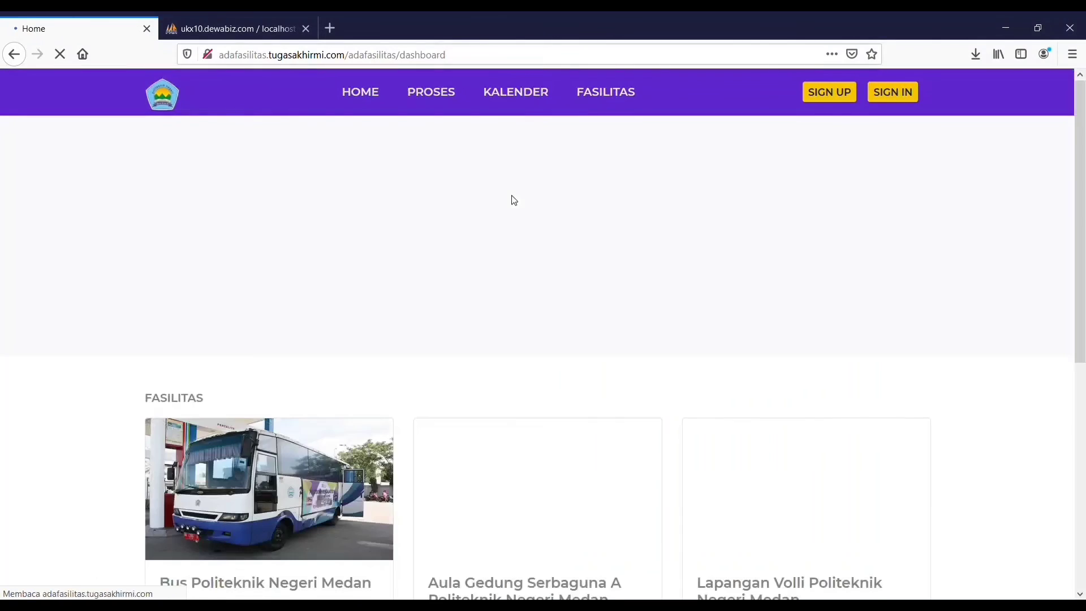
Step: Sign in as wadir using the browser's saved login
{"action": "left_click", "coordinate": [882, 99]}
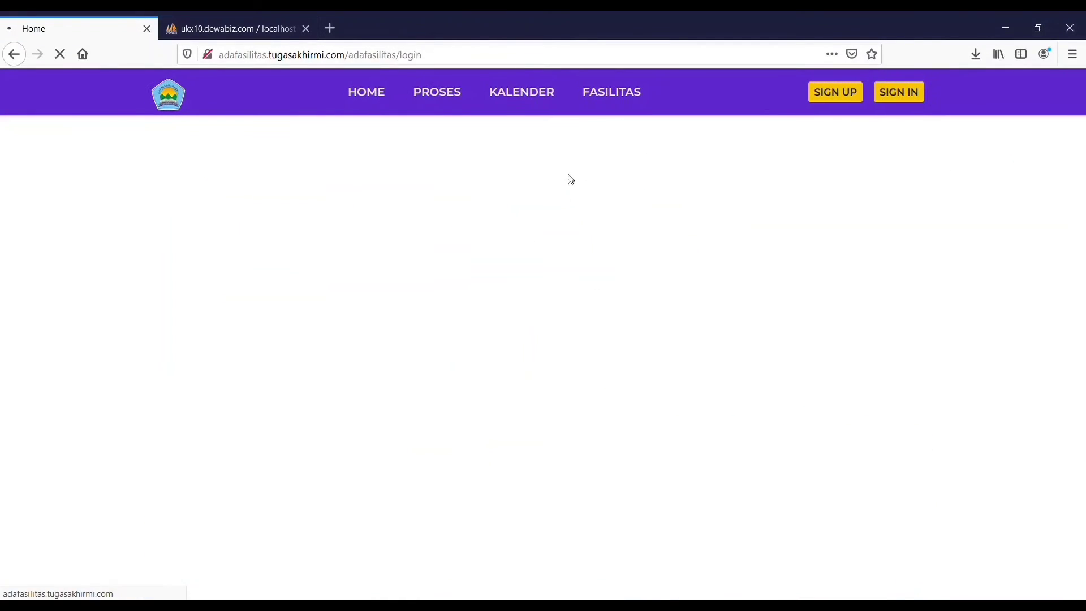
{"action": "left_click", "coordinate": [374, 253]}
{"action": "type", "text": "wa"}
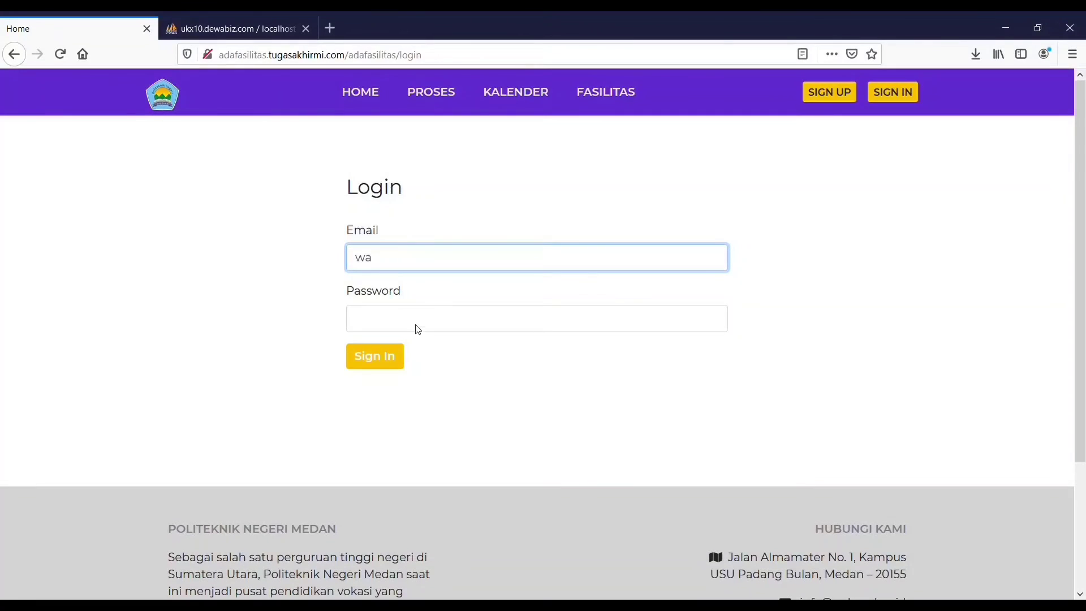
{"action": "left_click", "coordinate": [412, 327]}
{"action": "left_click", "coordinate": [380, 356]}
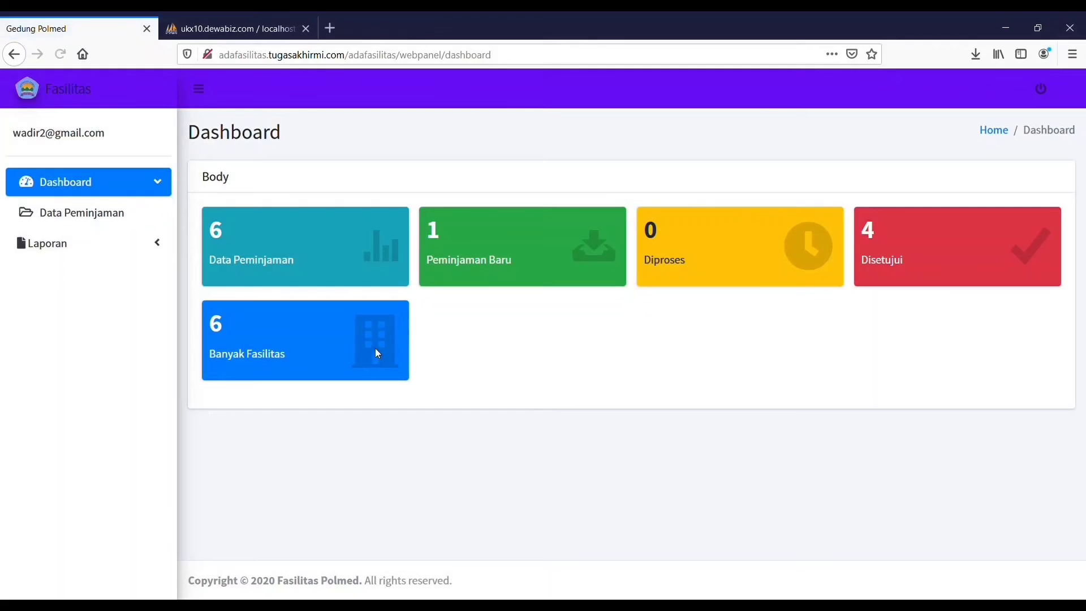
Step: Approve the first Data Peminjaman request, for Aula Gedung Z, and sign out
{"action": "left_click", "coordinate": [82, 213]}
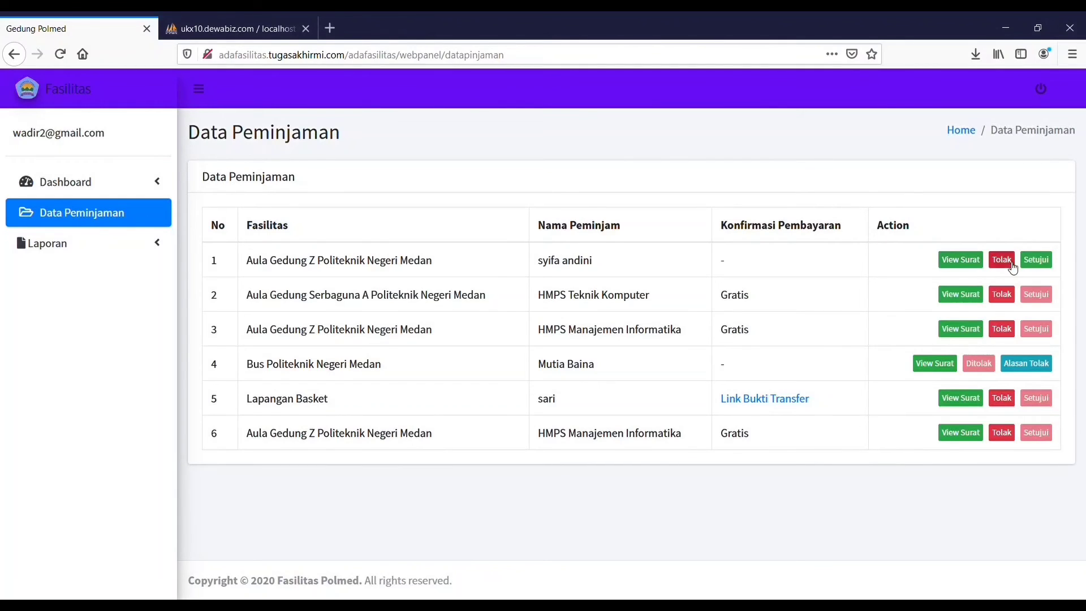
{"action": "left_click", "coordinate": [1046, 260]}
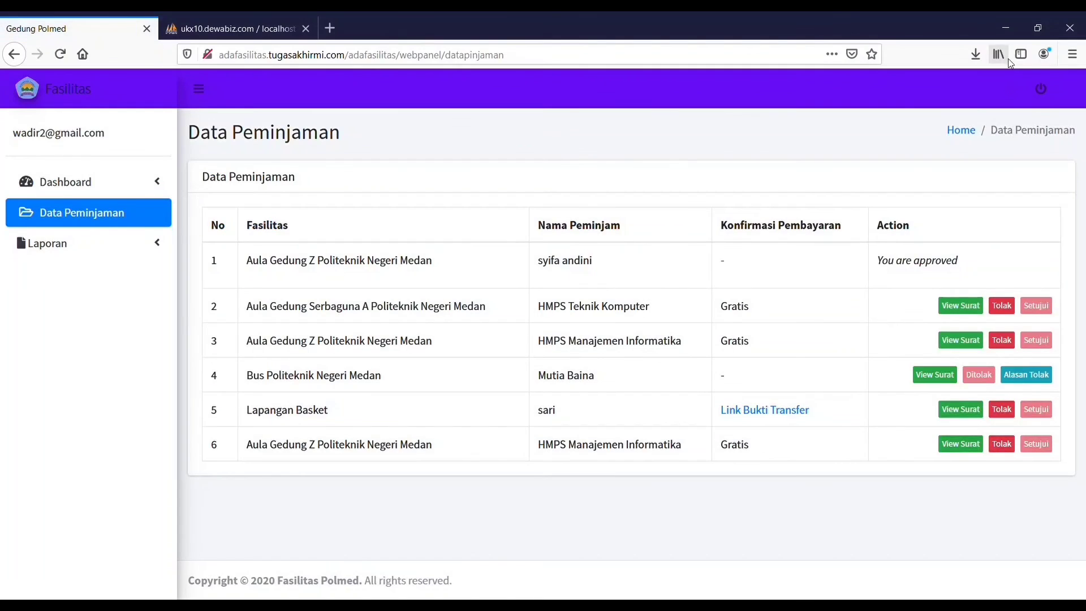
{"action": "left_click", "coordinate": [1045, 89]}
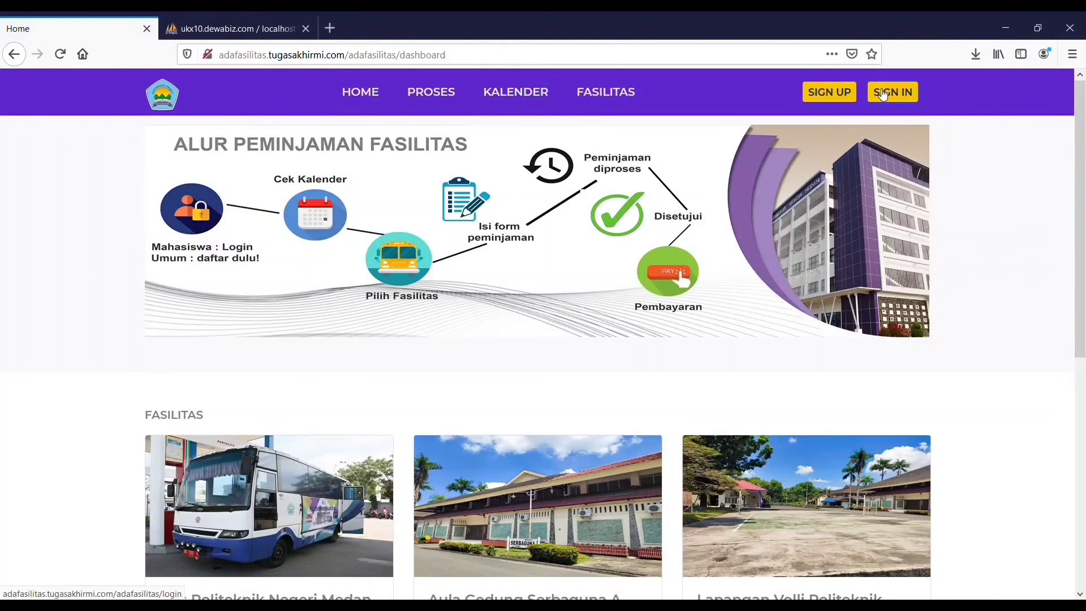
Step: Sign back into the borrower account with its e-mail and password
{"action": "left_click", "coordinate": [882, 93]}
{"action": "left_click", "coordinate": [374, 267]}
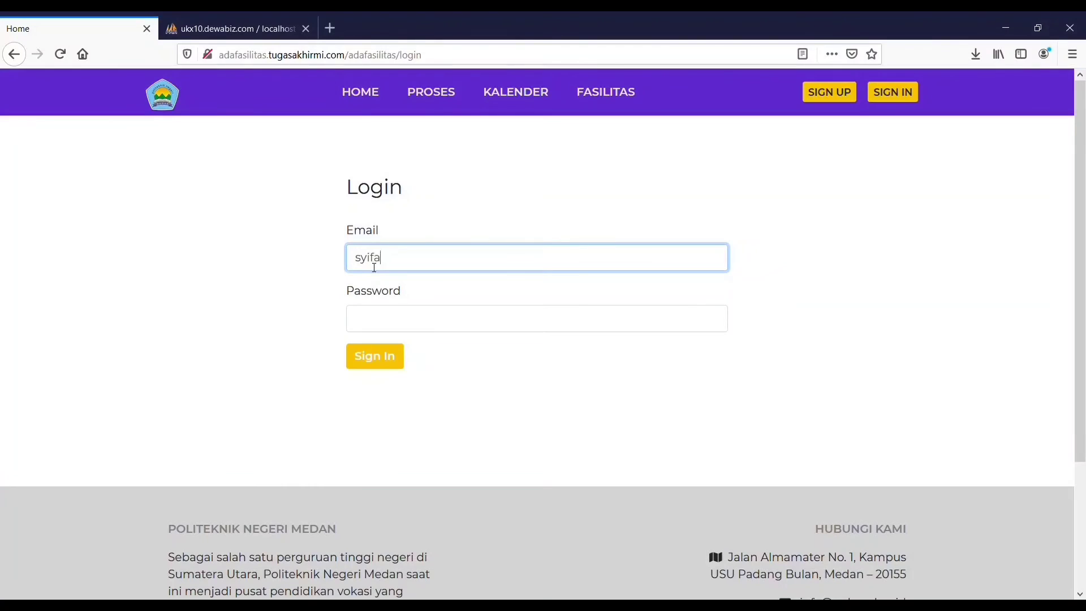
{"action": "key", "text": "Tab"}
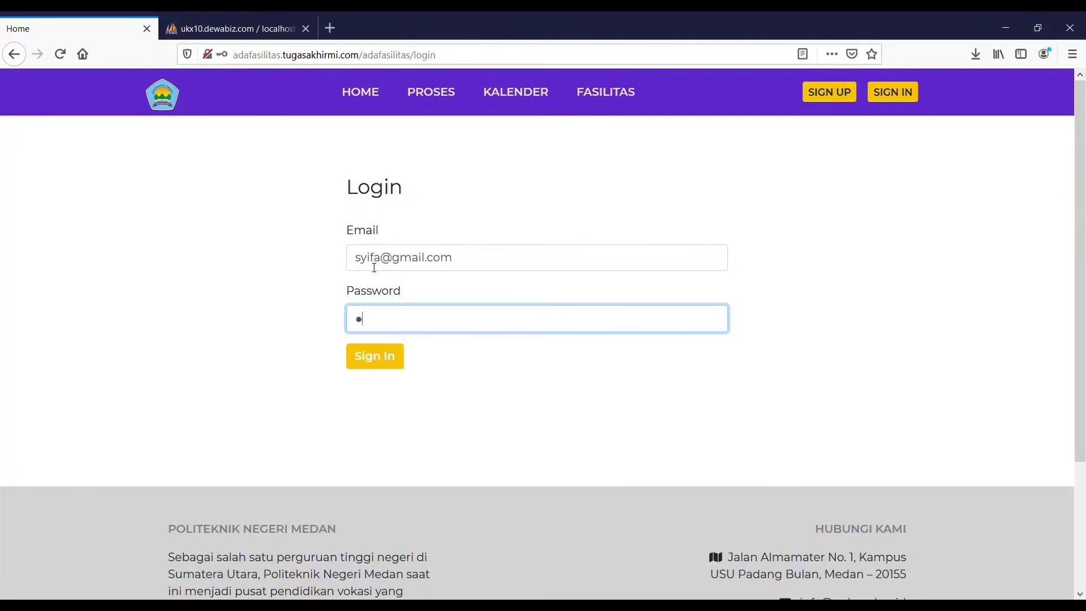
{"action": "key", "text": "Return"}
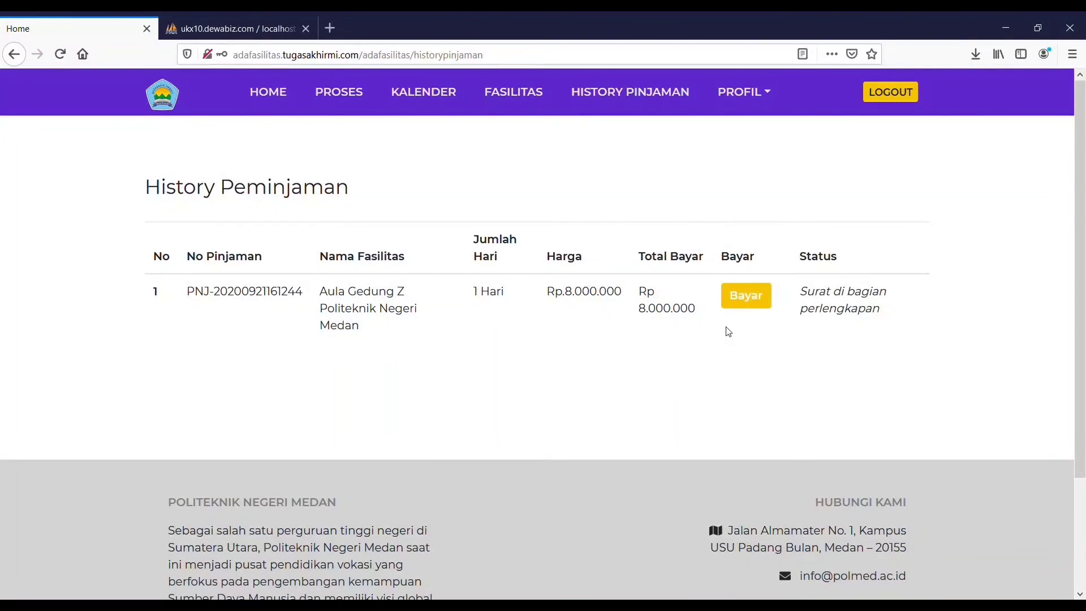
Step: Pay for the Aula Gedung Z loan by uploading faketran.jpg as transfer proof, then log out
{"action": "left_click", "coordinate": [746, 300]}
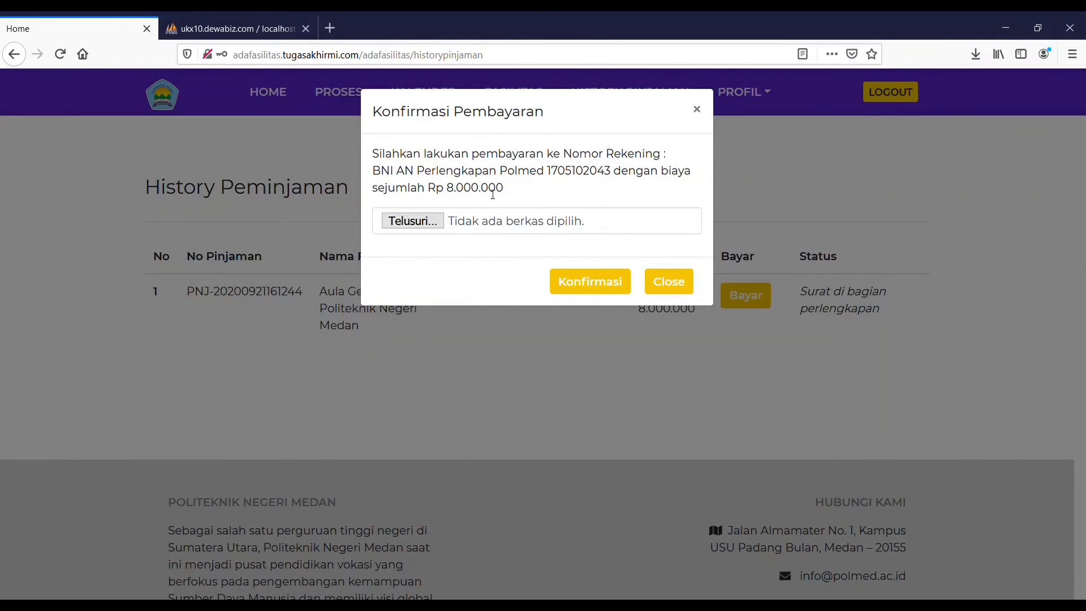
{"action": "left_click", "coordinate": [400, 225]}
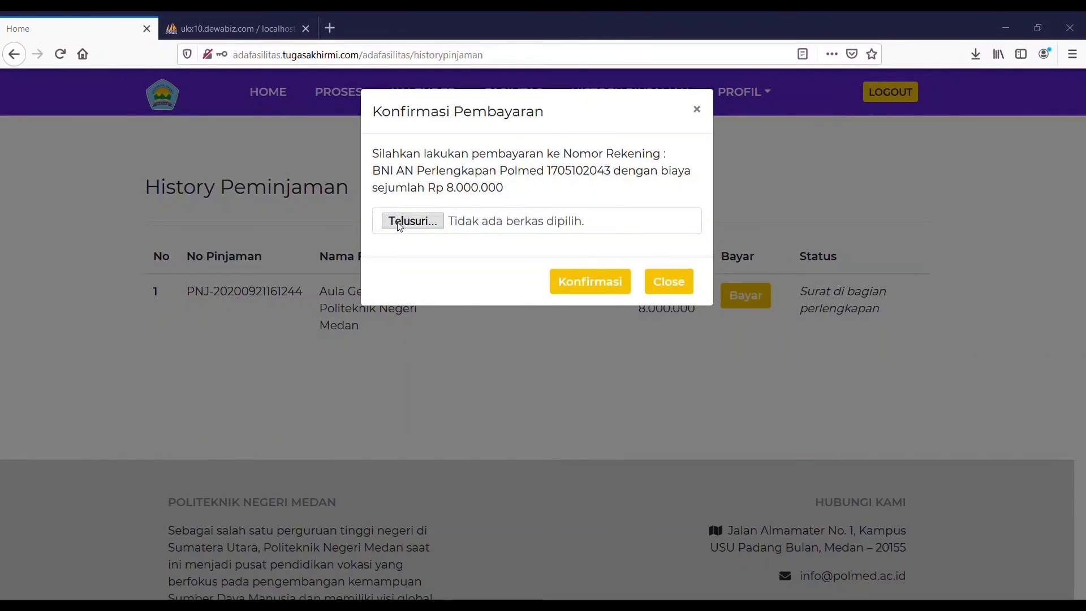
{"action": "double_click", "coordinate": [175, 293]}
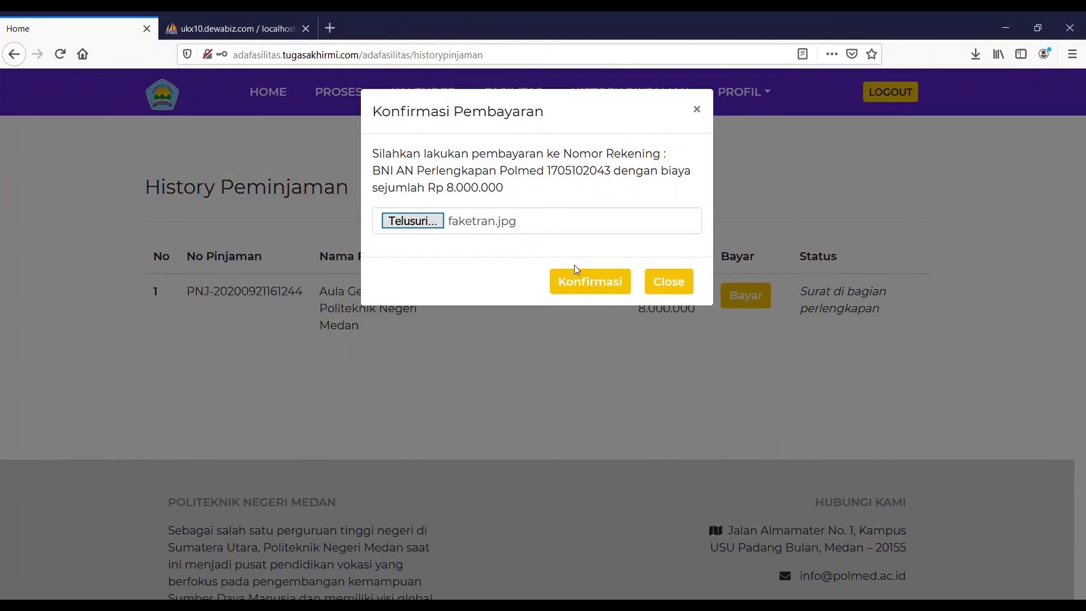
{"action": "left_click", "coordinate": [569, 284]}
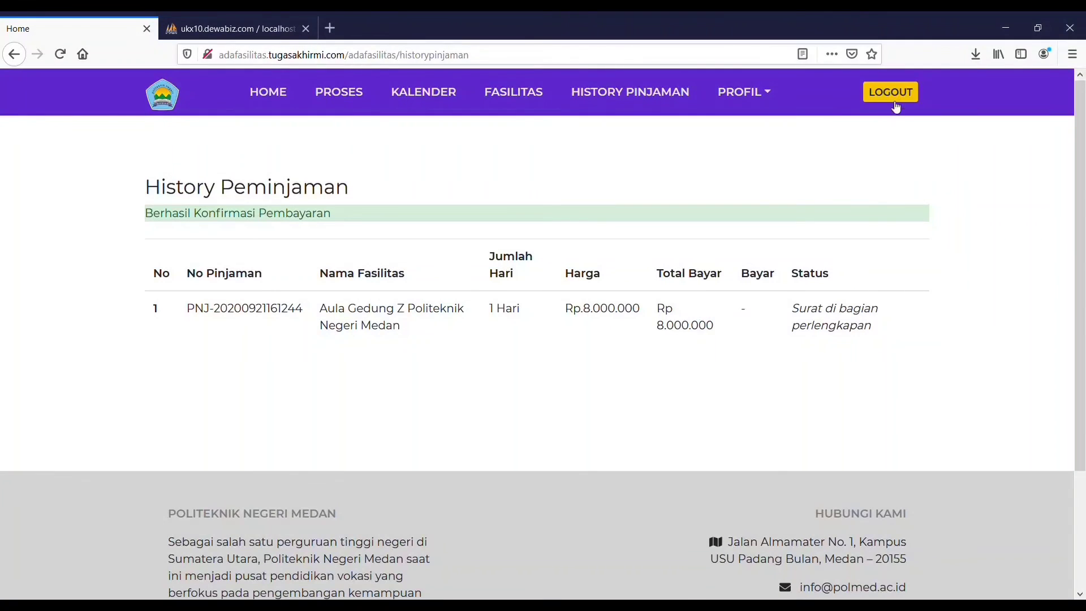
{"action": "left_click", "coordinate": [887, 104]}
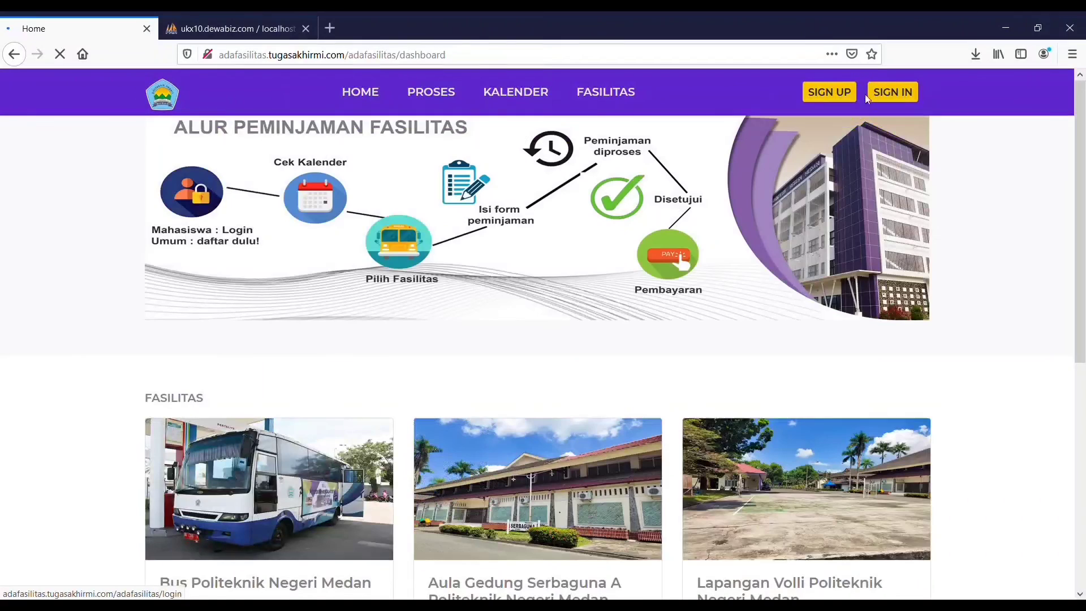
Step: Sign in with the Perlengkapan account's e-mail and saved password, and open the Data Peminjaman list
{"action": "left_click", "coordinate": [880, 99]}
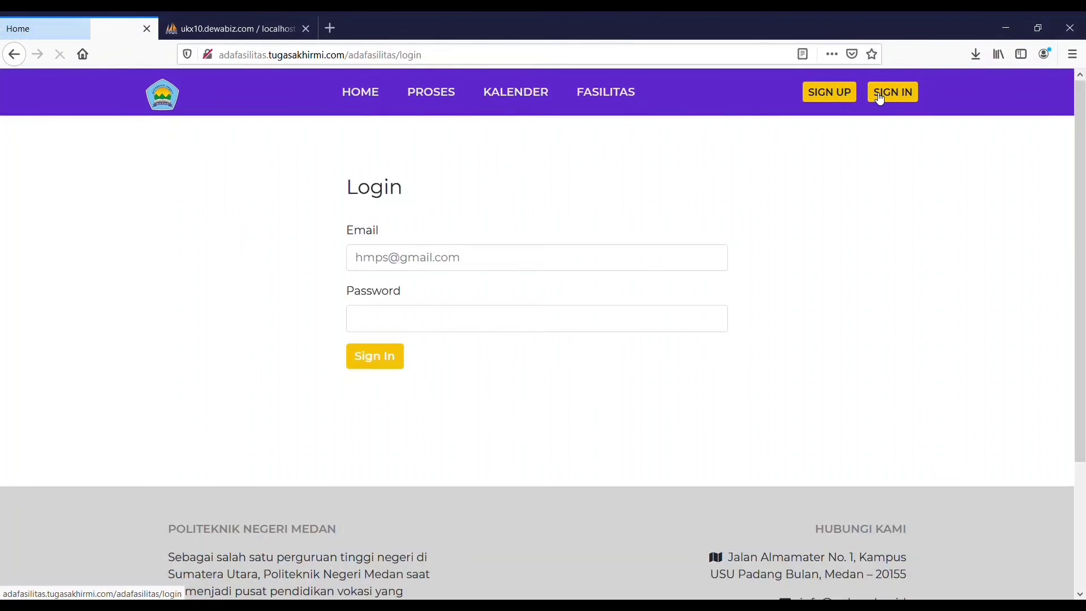
{"action": "left_click", "coordinate": [427, 263]}
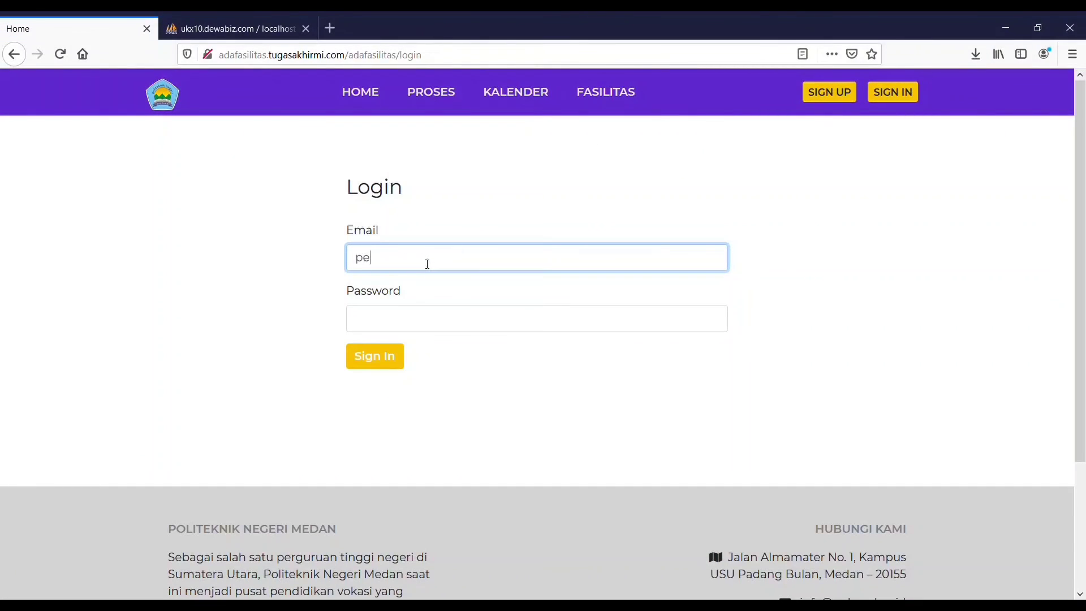
{"action": "key", "text": "Tab"}
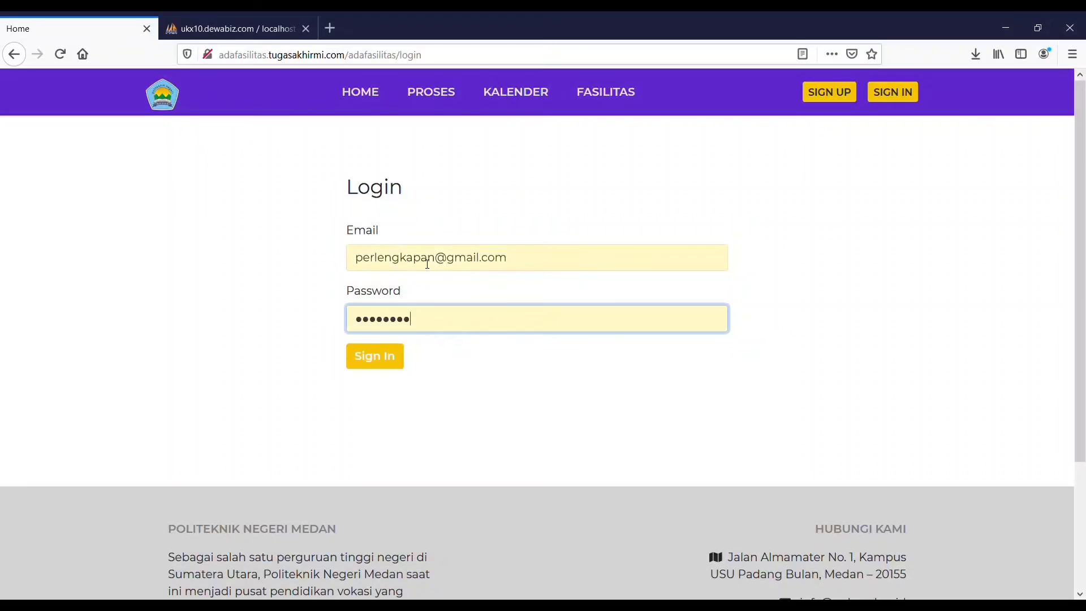
{"action": "key", "text": "Tab"}
{"action": "key", "text": "Return"}
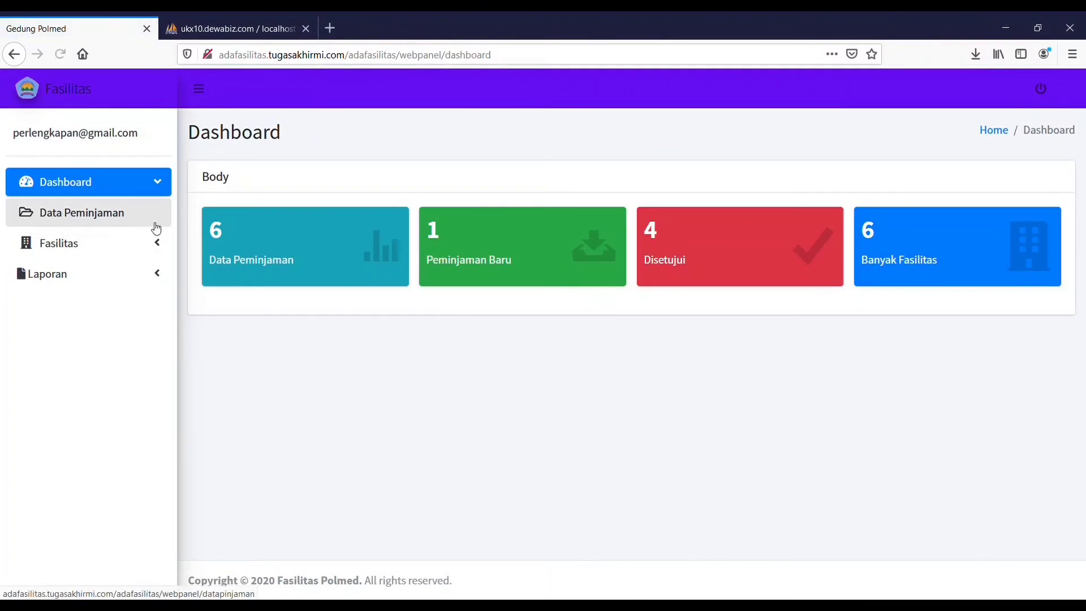
{"action": "left_click", "coordinate": [109, 223]}
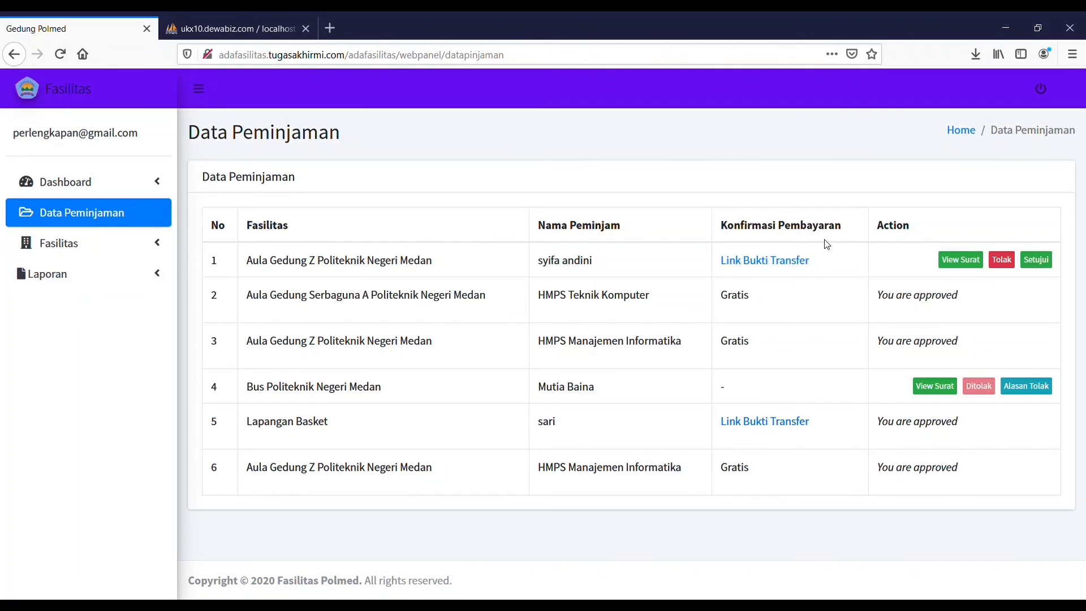
Step: Check row 1's Rp 1,400,000 transfer receipt for Aula Gedung Z, then approve that loan
{"action": "left_click", "coordinate": [753, 266]}
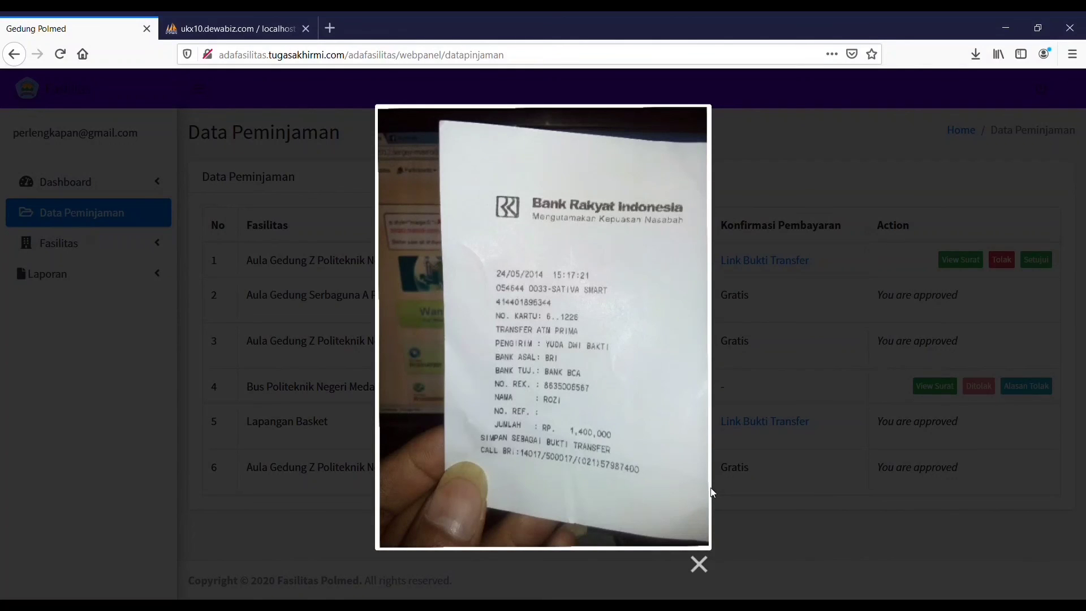
{"action": "left_click", "coordinate": [697, 564]}
{"action": "left_click", "coordinate": [1038, 263]}
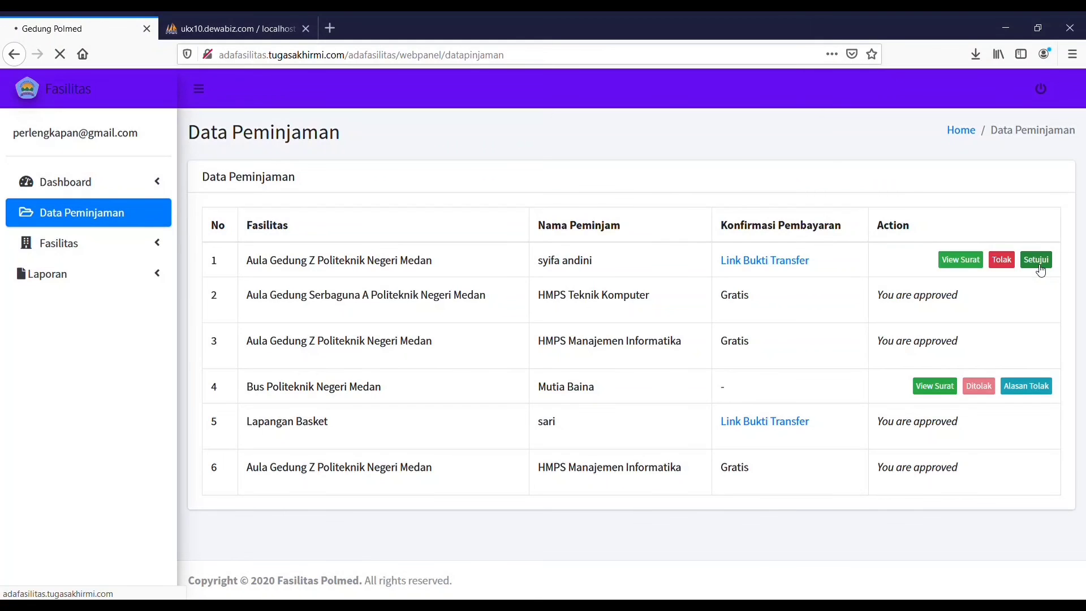